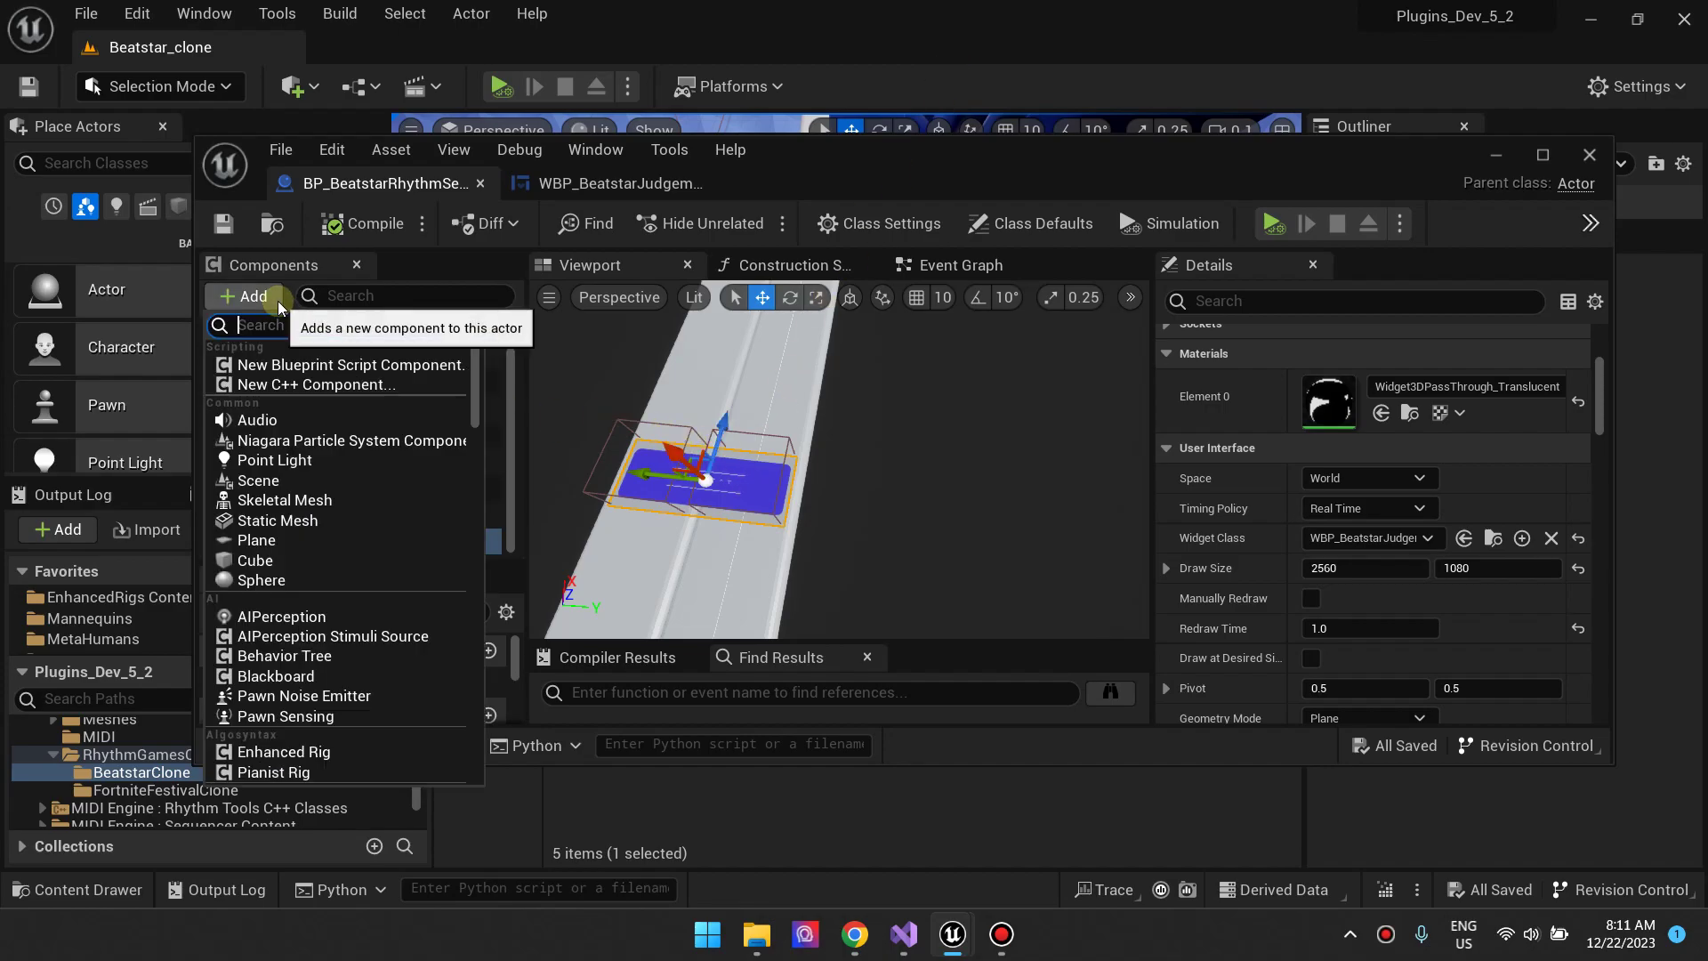
Search the components that can be added to the rhythm section blueprint for "widget".
{"action": "type", "text": "widge"}
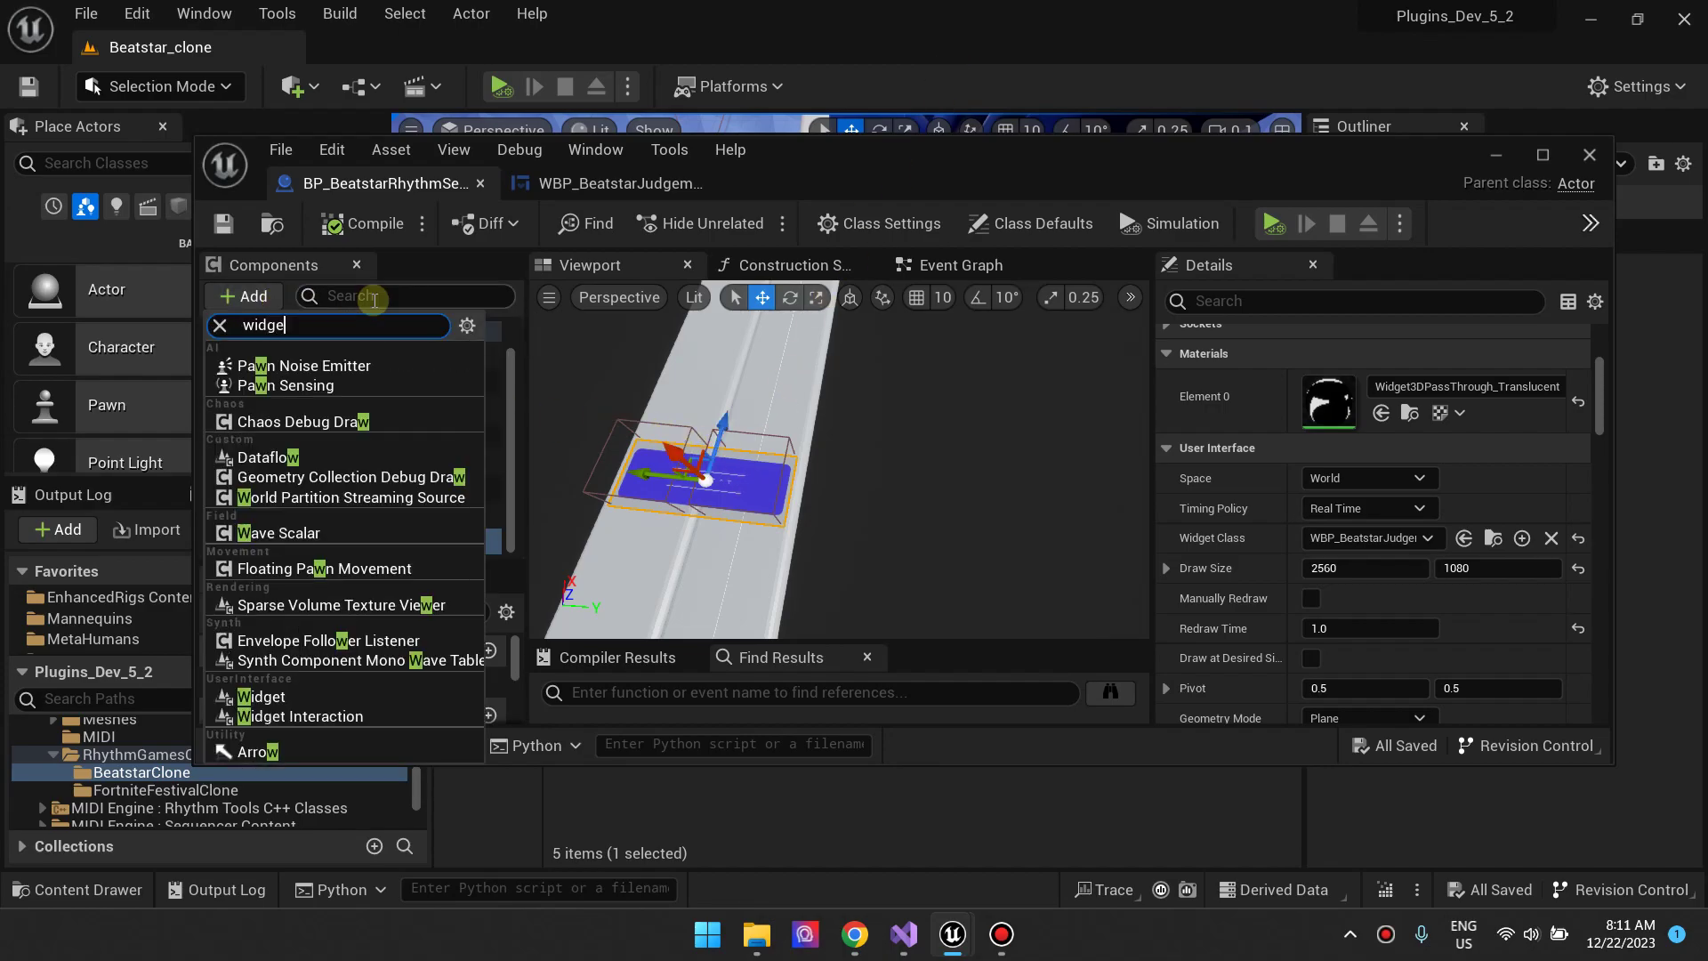
{"action": "type", "text": "t"}
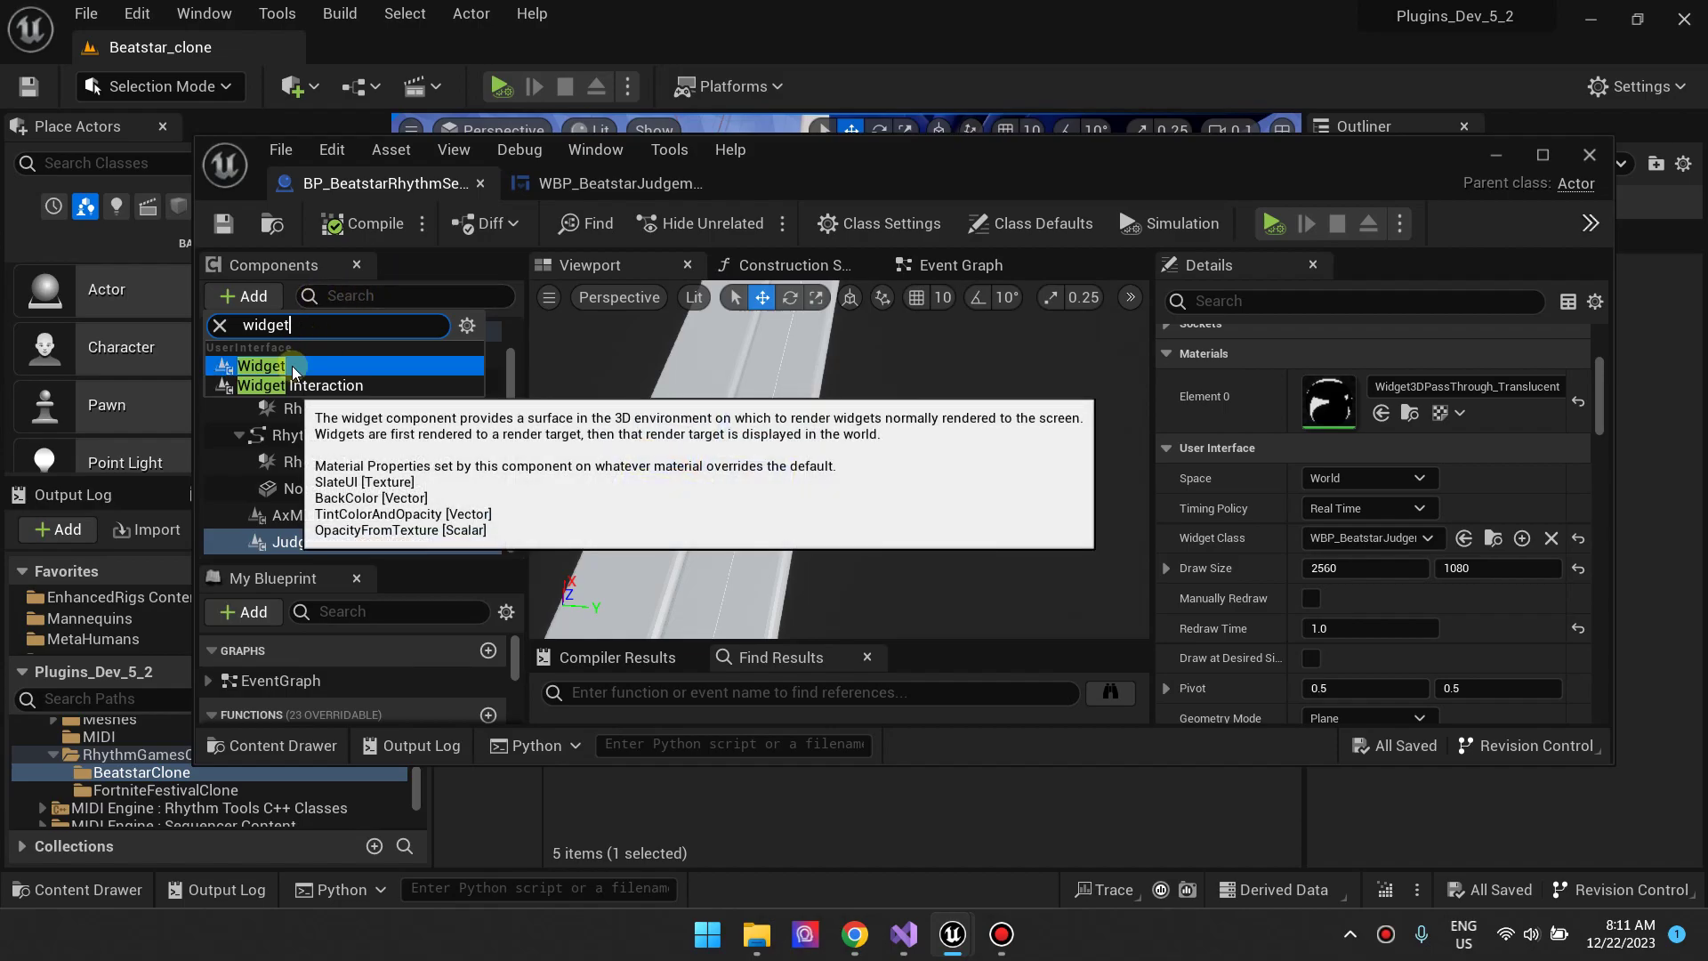
{"action": "left_click", "coordinate": [867, 168]}
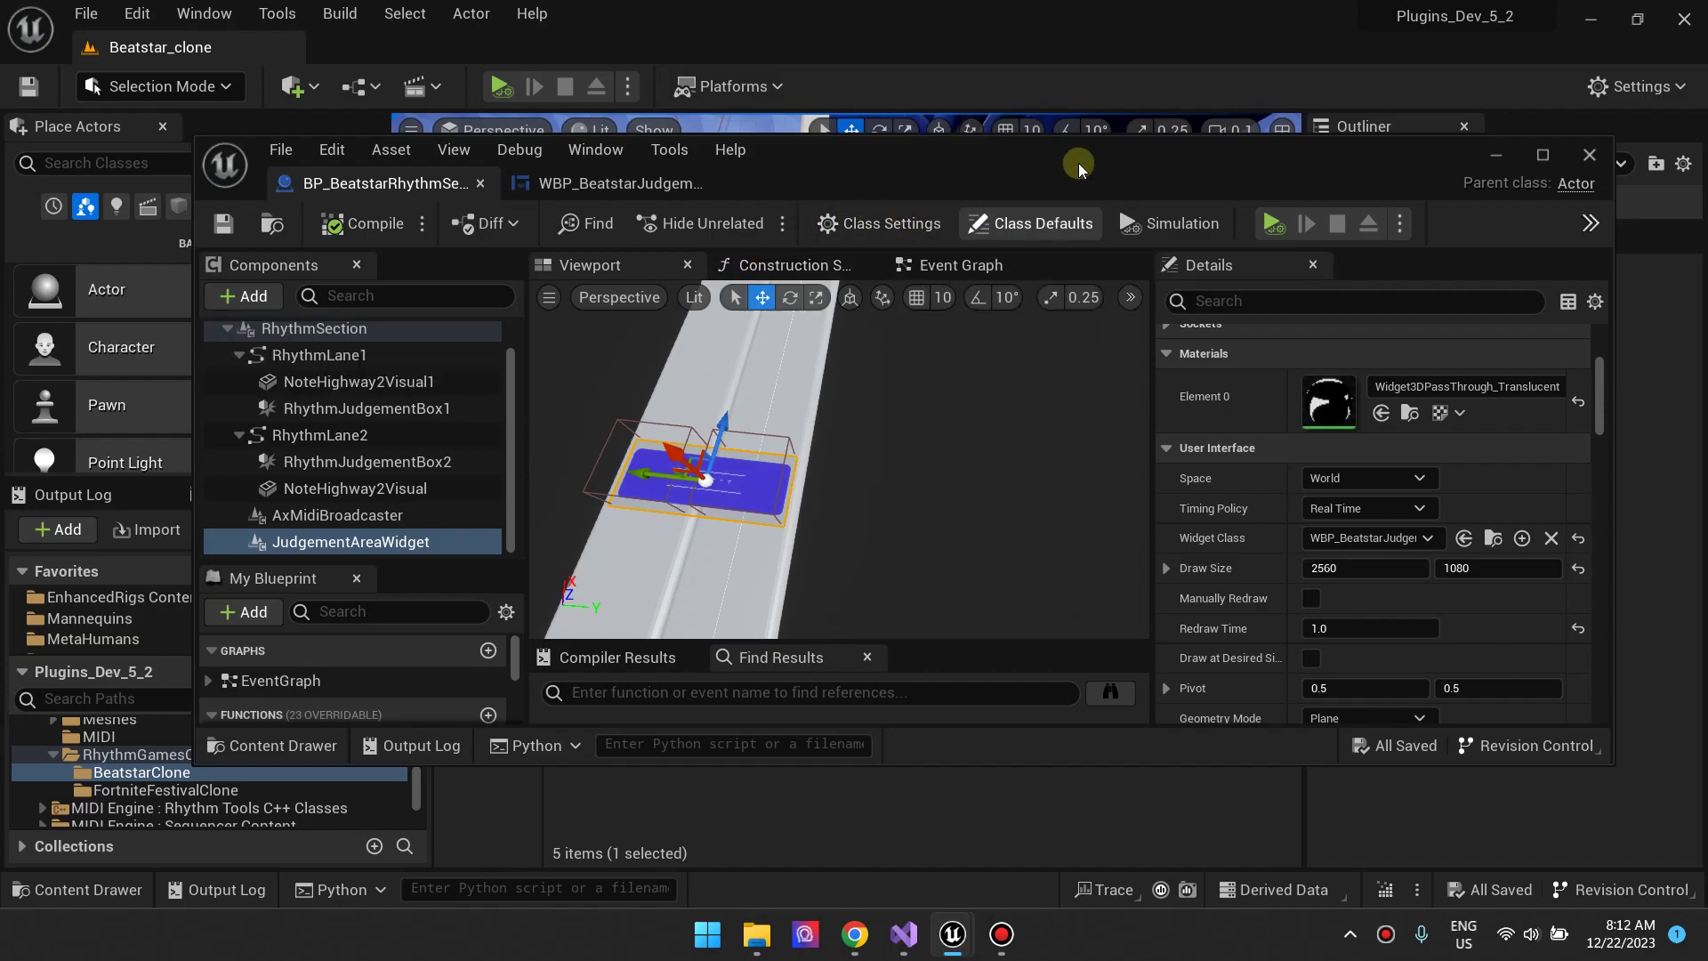
Inspect the judgement area in the level and the WBP_BeatstarJudgement widget's layout in the designer.
{"action": "left_click", "coordinate": [1495, 156]}
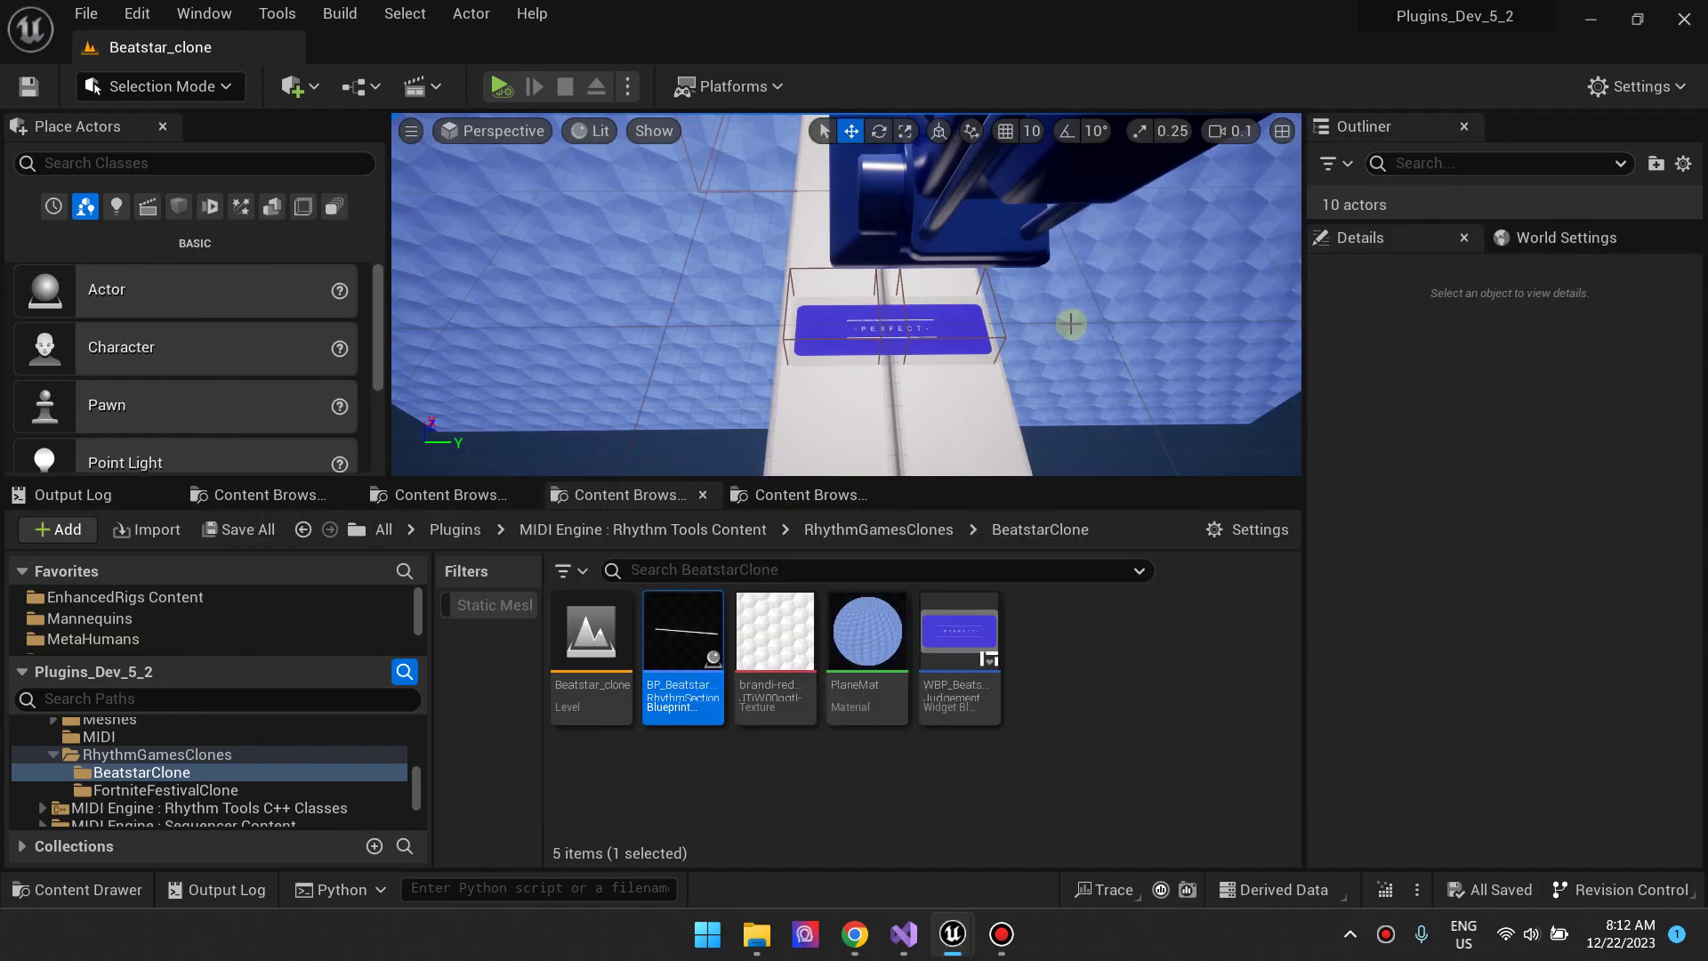
{"action": "mouse_move", "coordinate": [955, 351]}
{"action": "right_mouse_down"}
{"action": "mouse_move", "coordinate": [1068, 345]}
{"action": "mouse_move", "coordinate": [957, 365]}
{"action": "right_mouse_up"}
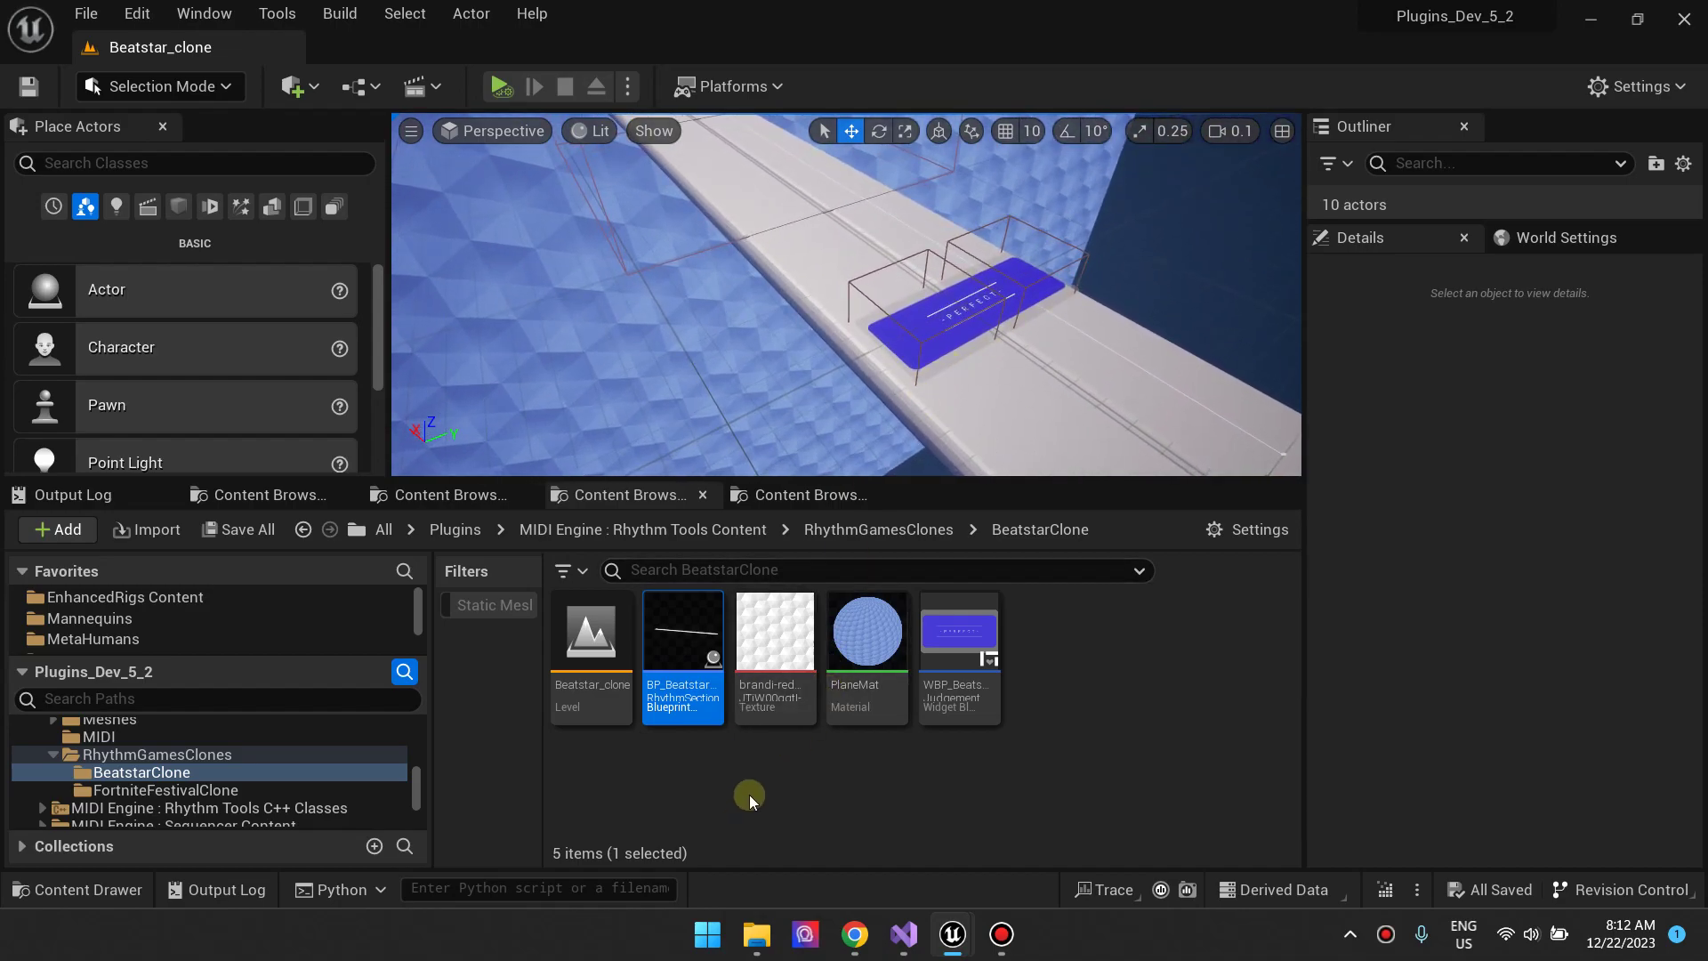
{"action": "double_click", "coordinate": [961, 659]}
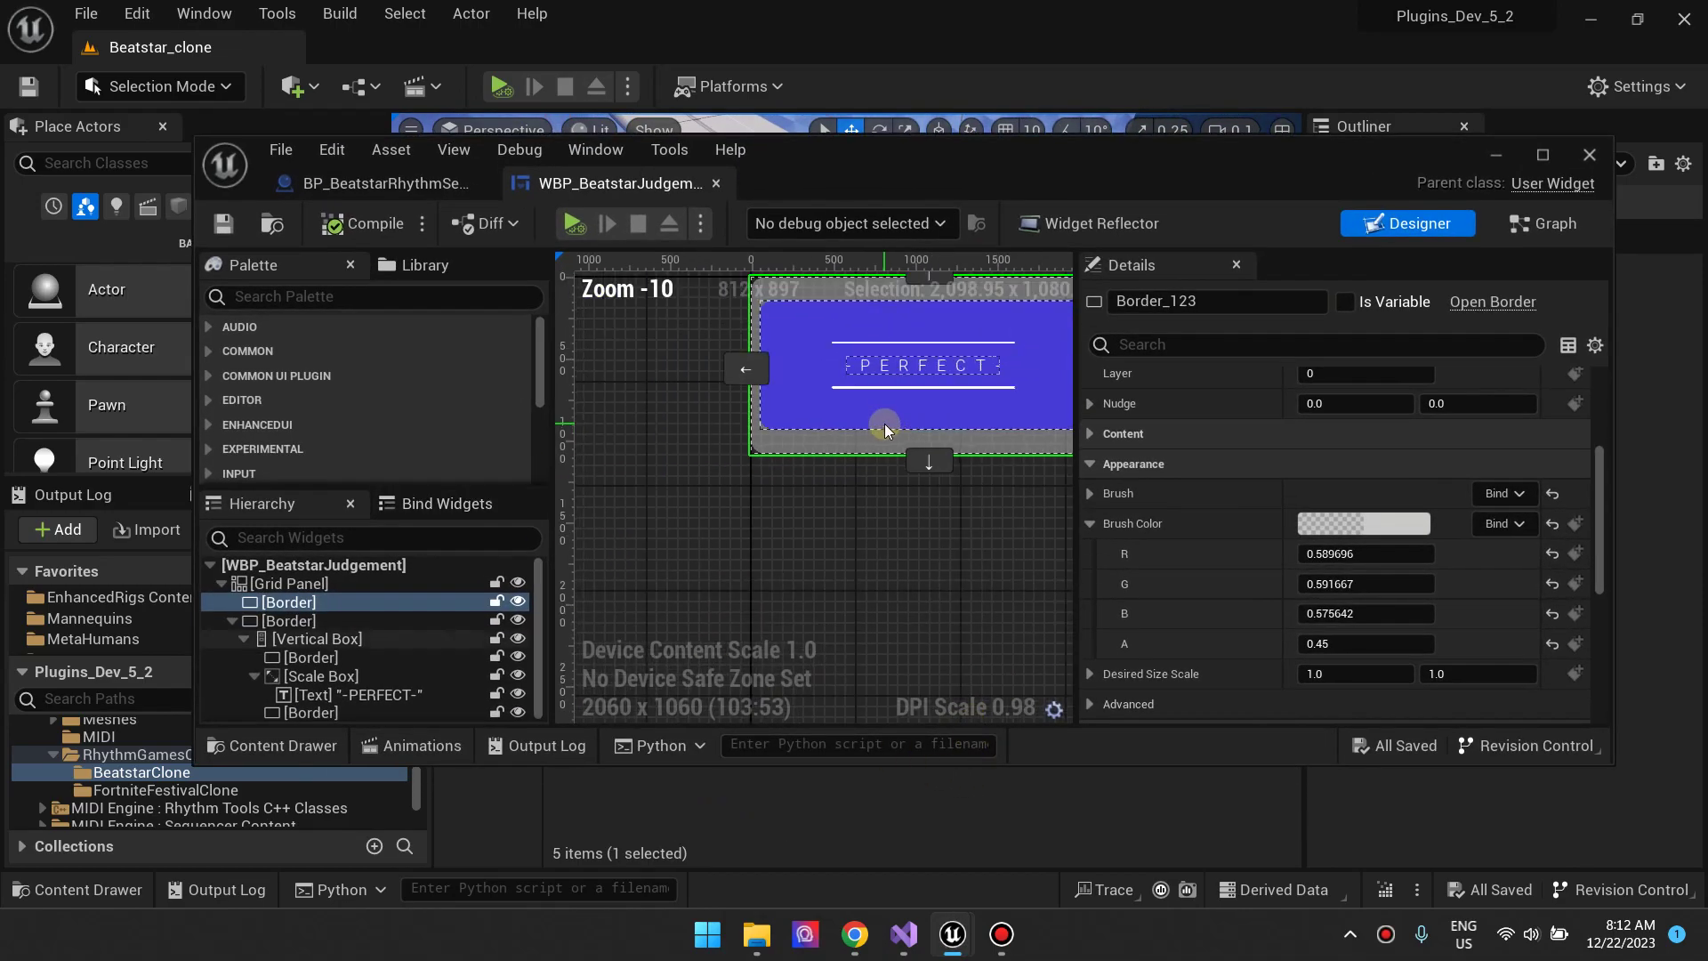
{"action": "right_click_drag", "start_coordinate": [895, 511], "coordinate": [818, 626]}
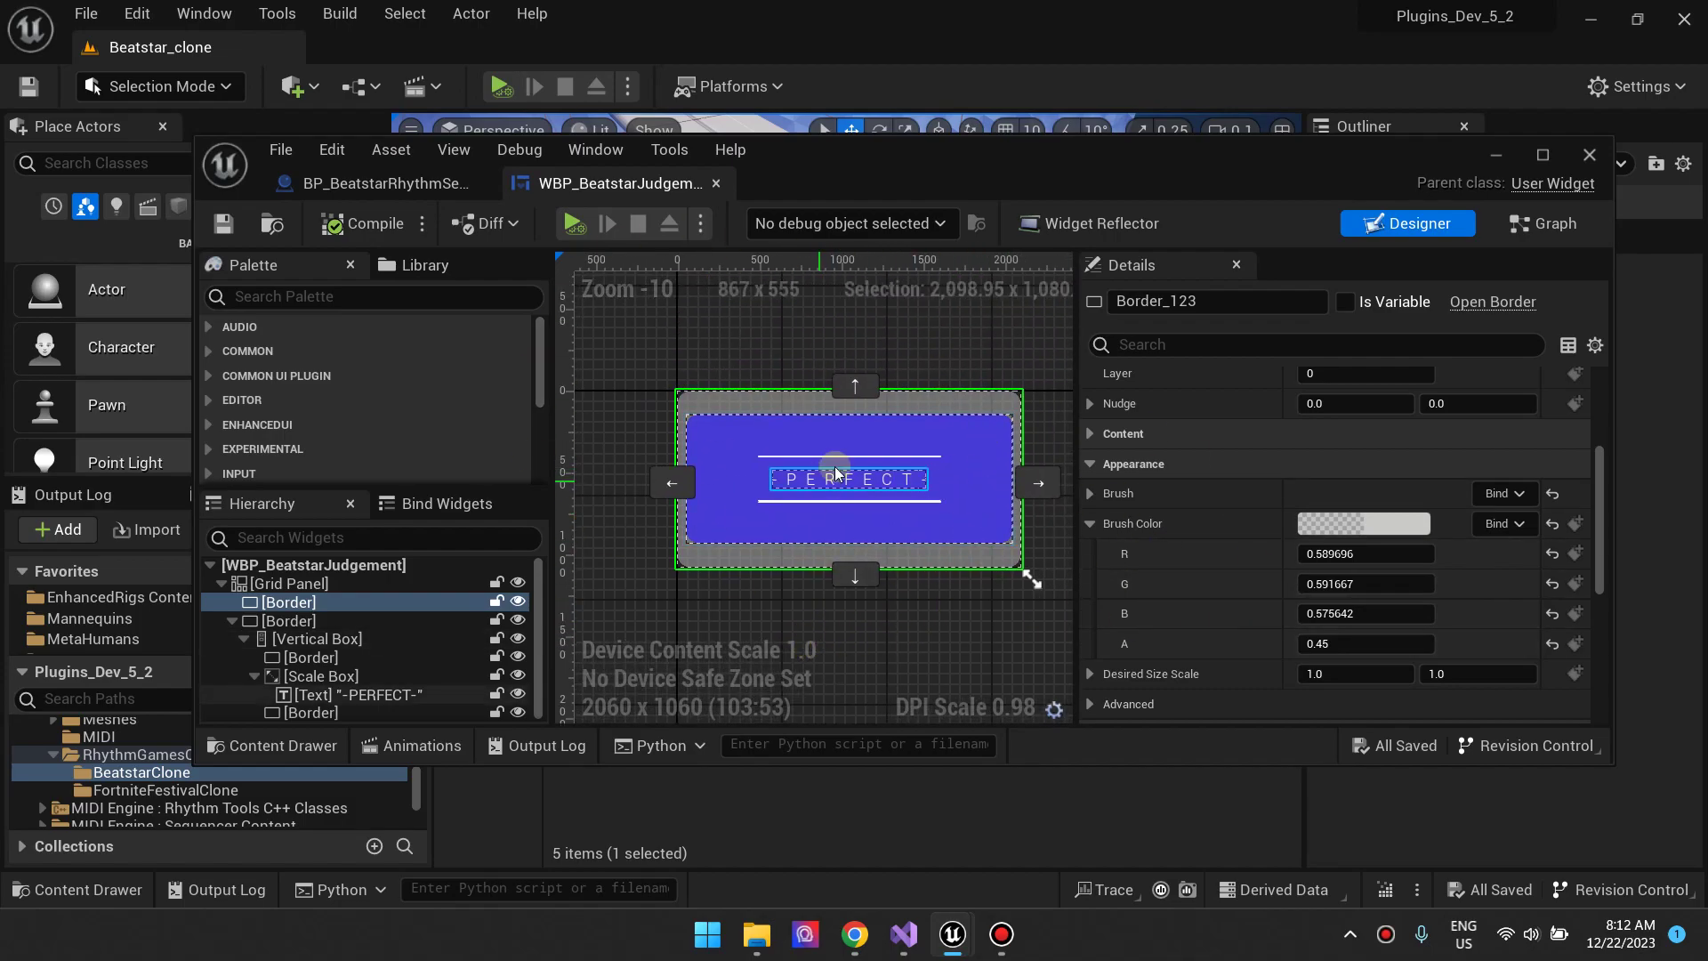
{"action": "left_click", "coordinate": [1492, 156]}
Enlarge the level viewport and examine the judgement area on the note highway from several angles.
{"action": "right_click_drag", "start_coordinate": [1139, 346], "coordinate": [1007, 438]}
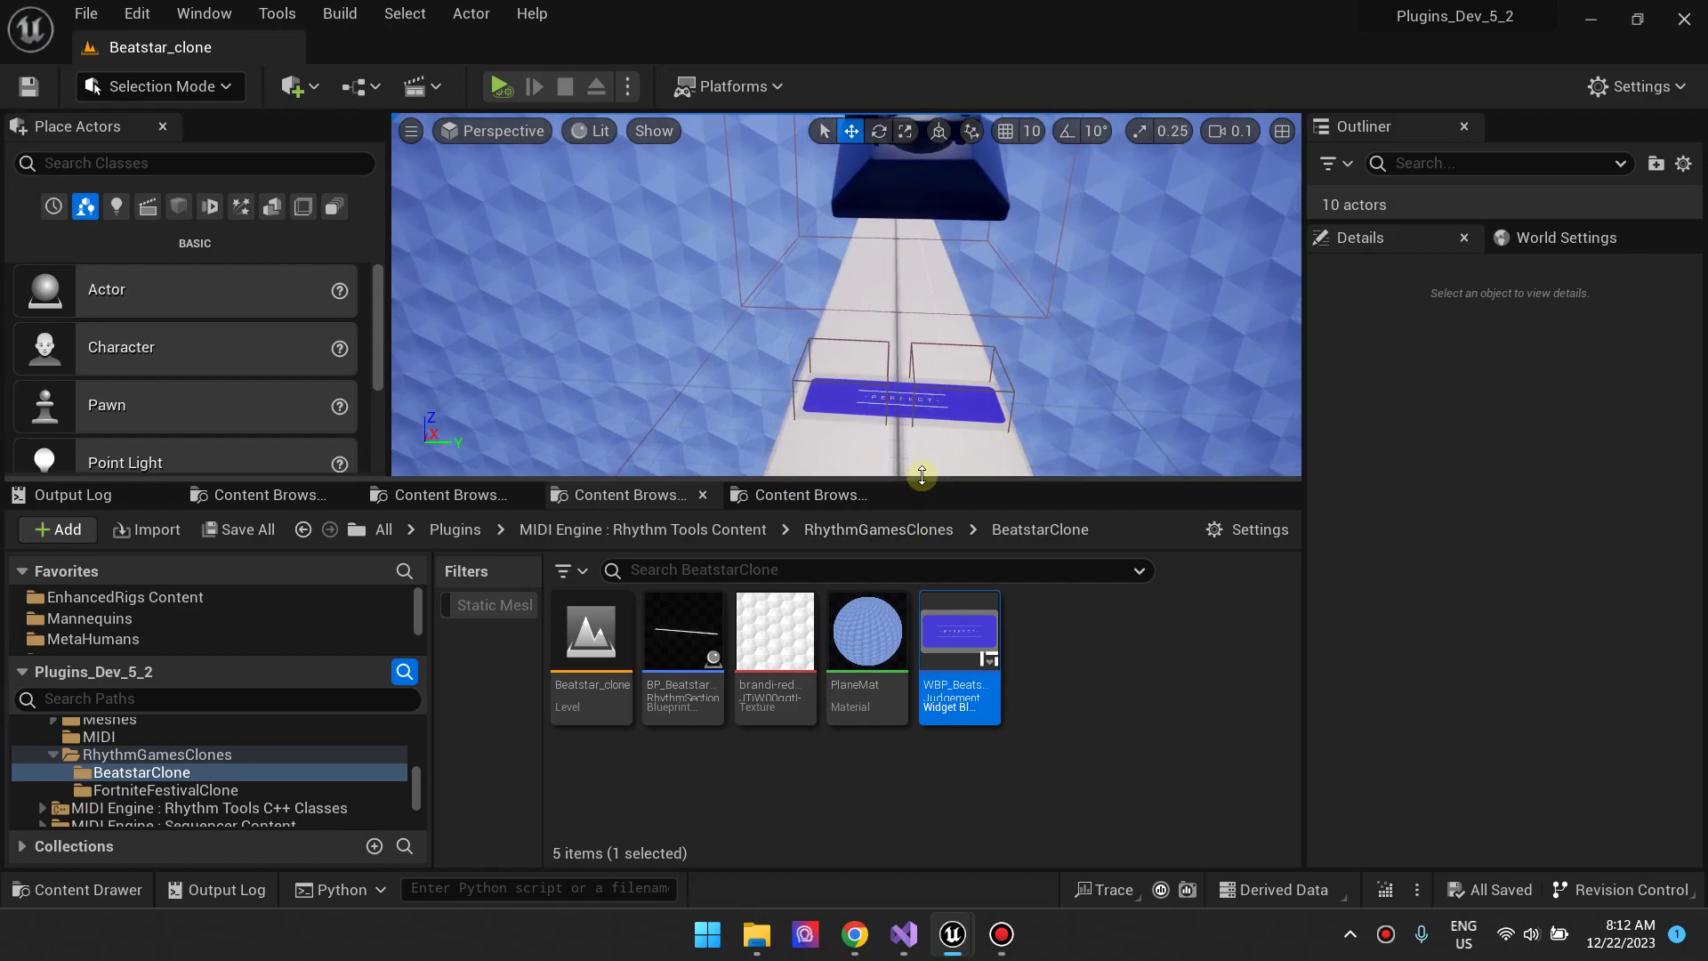
{"action": "left_click_drag", "start_coordinate": [921, 482], "coordinate": [922, 709]}
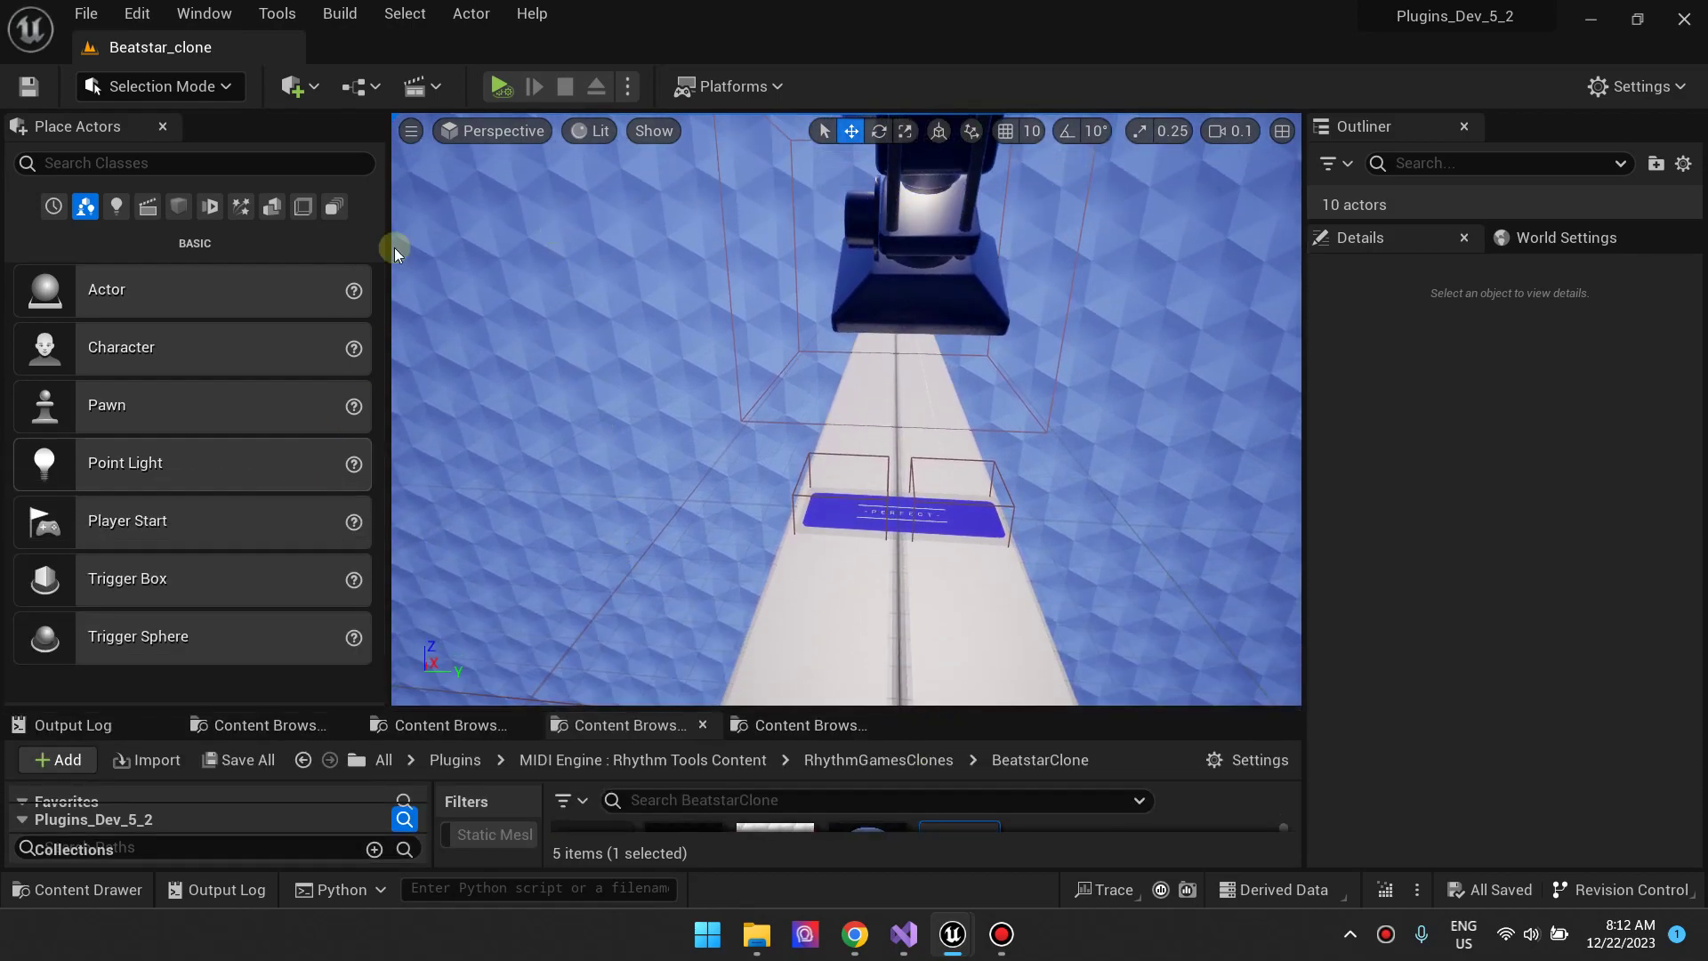
{"action": "right_click_drag", "start_coordinate": [889, 501], "coordinate": [1059, 507]}
{"action": "left_click_drag", "start_coordinate": [747, 525], "coordinate": [720, 529], "text": "alt"}
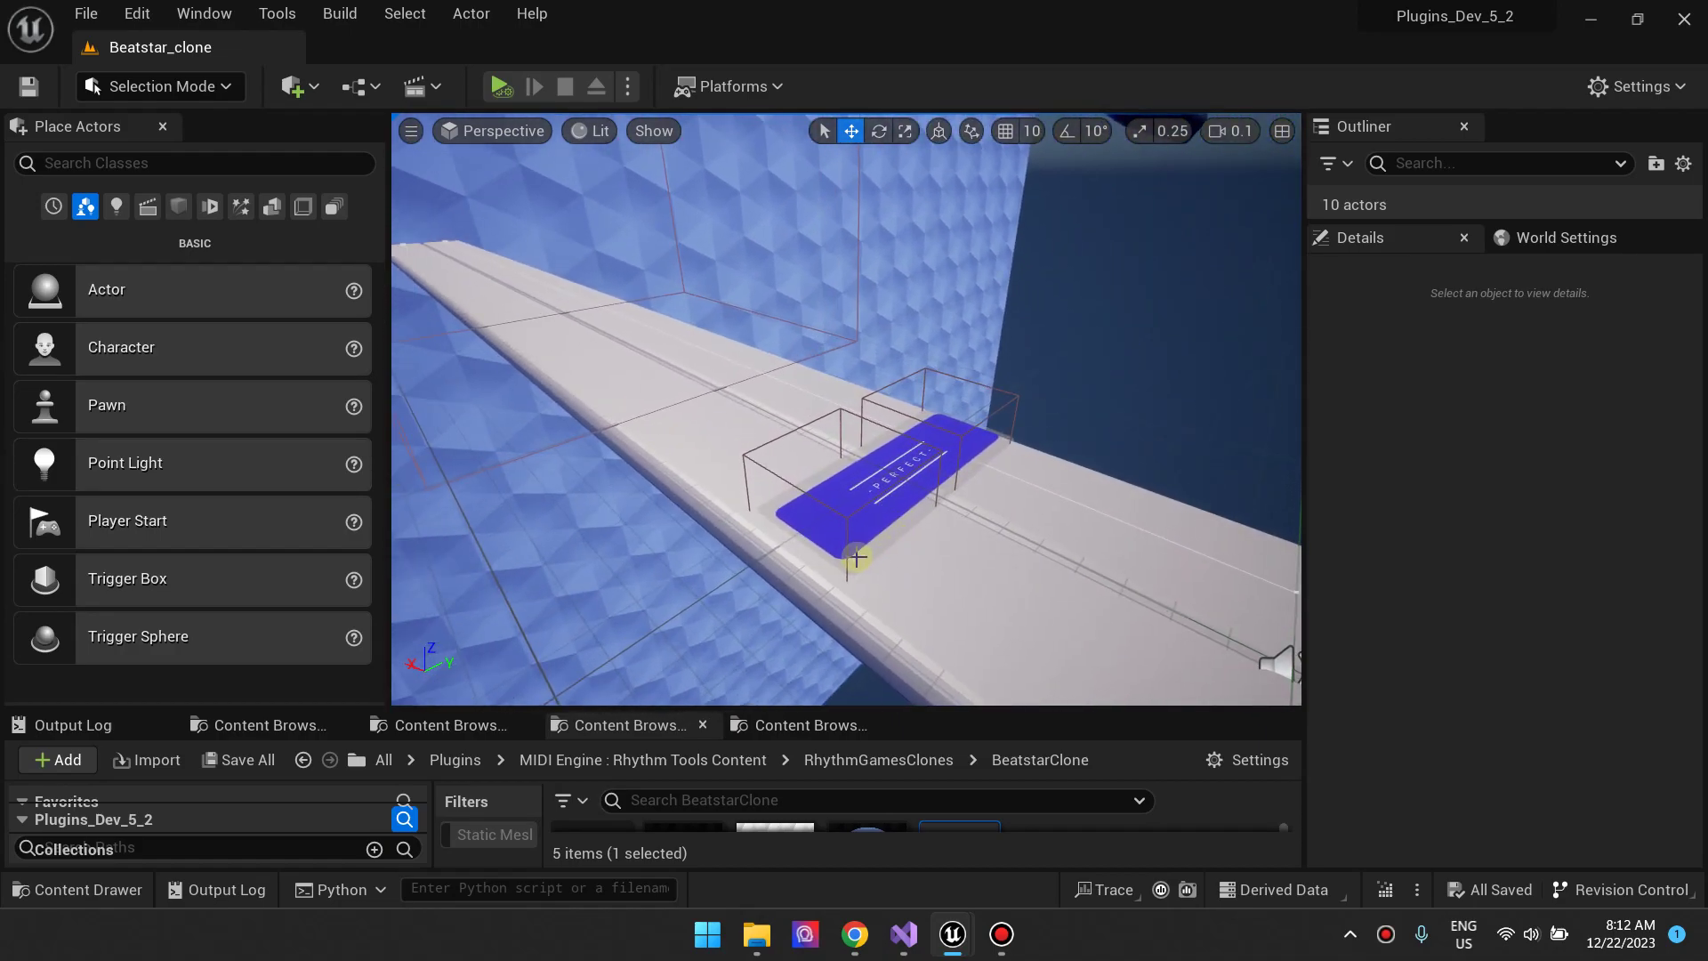
{"action": "left_click_drag", "start_coordinate": [1025, 486], "coordinate": [965, 489], "text": "alt"}
{"action": "mouse_move", "coordinate": [1035, 470]}
{"action": "right_mouse_down"}
{"action": "mouse_move", "coordinate": [1054, 469]}
{"action": "mouse_move", "coordinate": [1014, 494]}
{"action": "mouse_move", "coordinate": [1037, 498]}
{"action": "right_mouse_up"}
{"action": "left_click_drag", "start_coordinate": [623, 512], "coordinate": [632, 516], "text": "alt"}
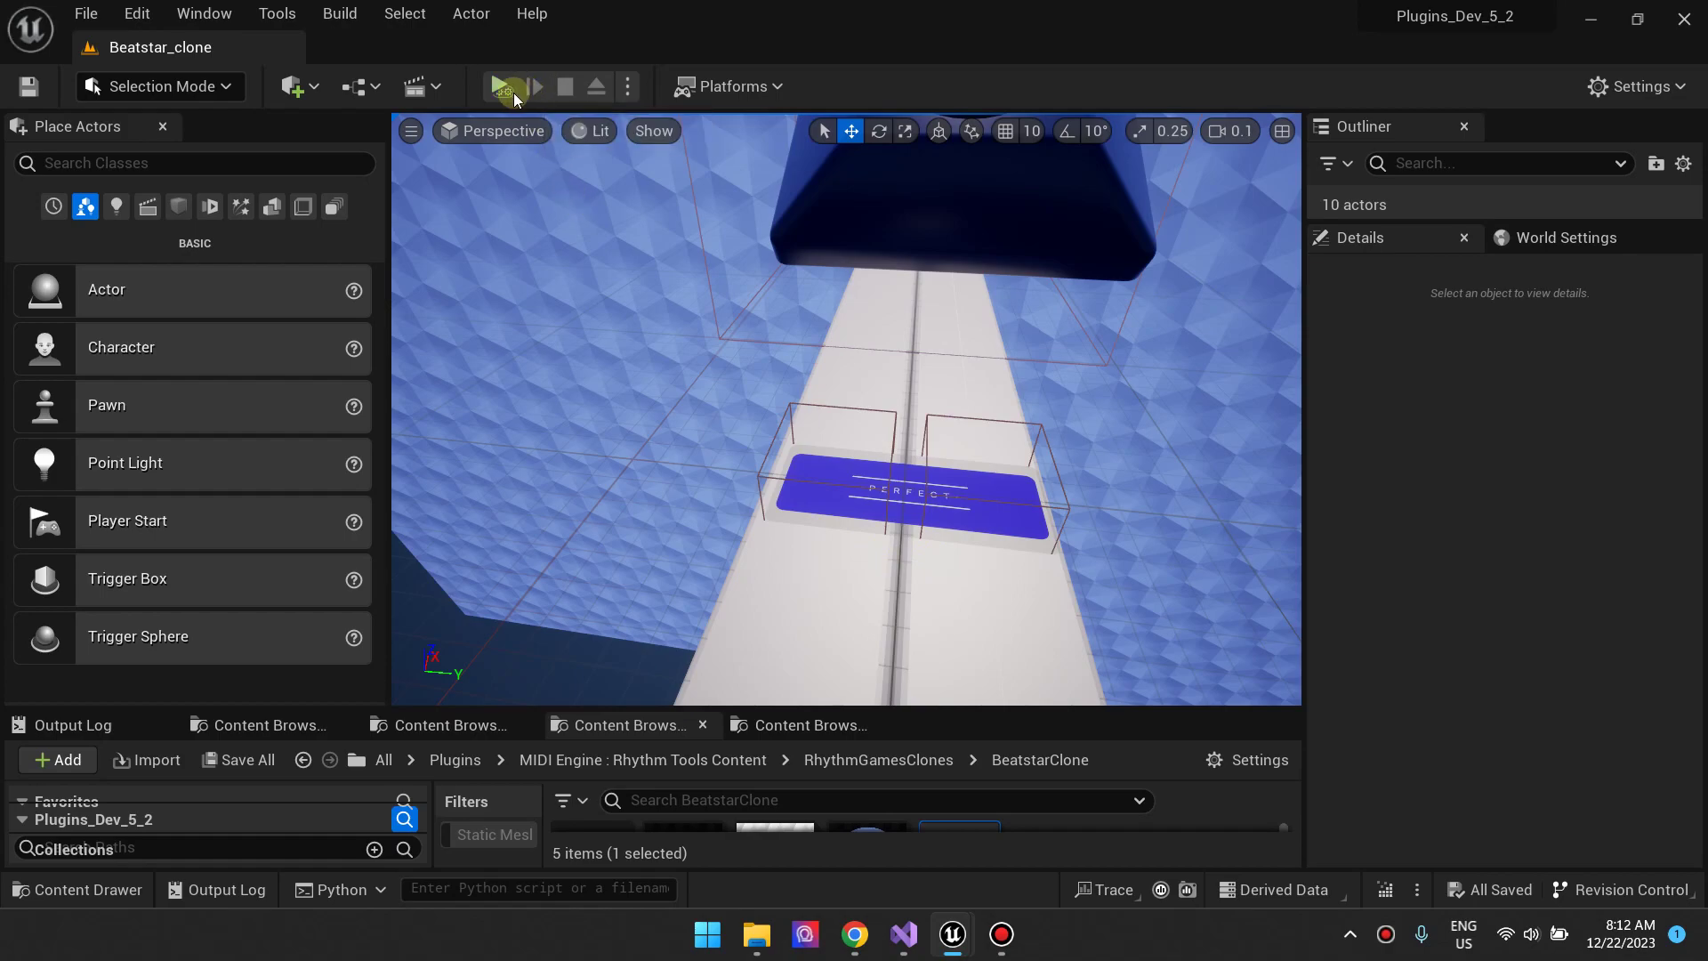
Play the level, pause it as a note reaches the judgement area, and stop the session.
{"action": "left_click", "coordinate": [507, 88]}
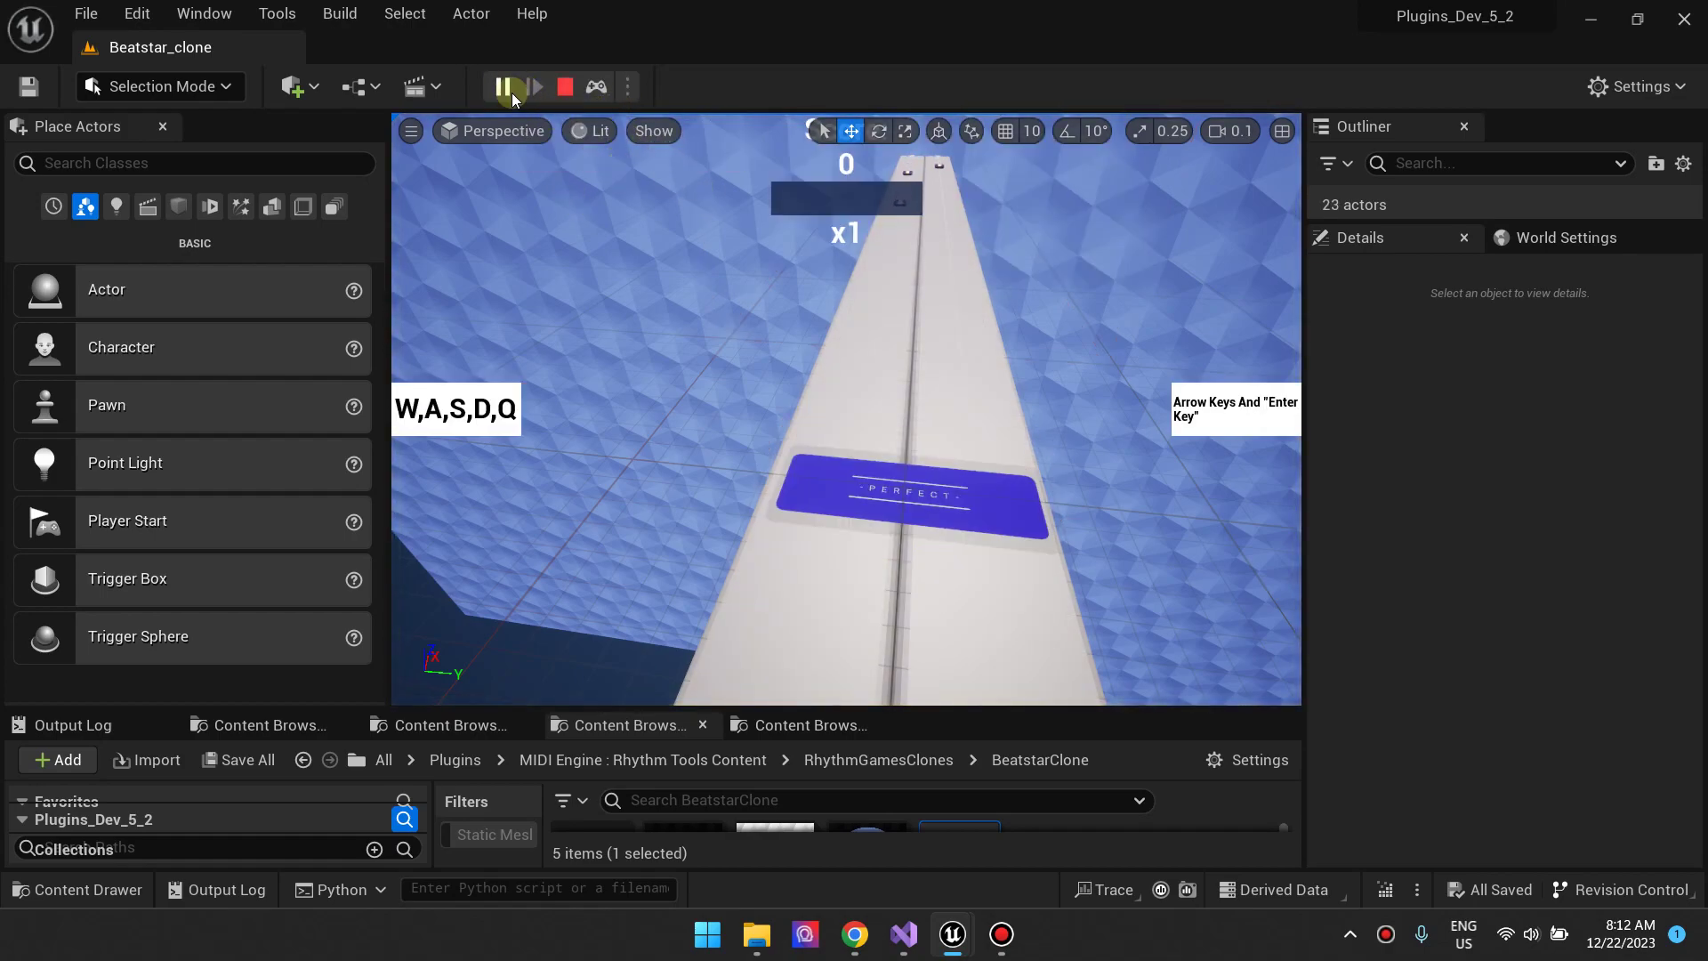
{"action": "left_click", "coordinate": [502, 88]}
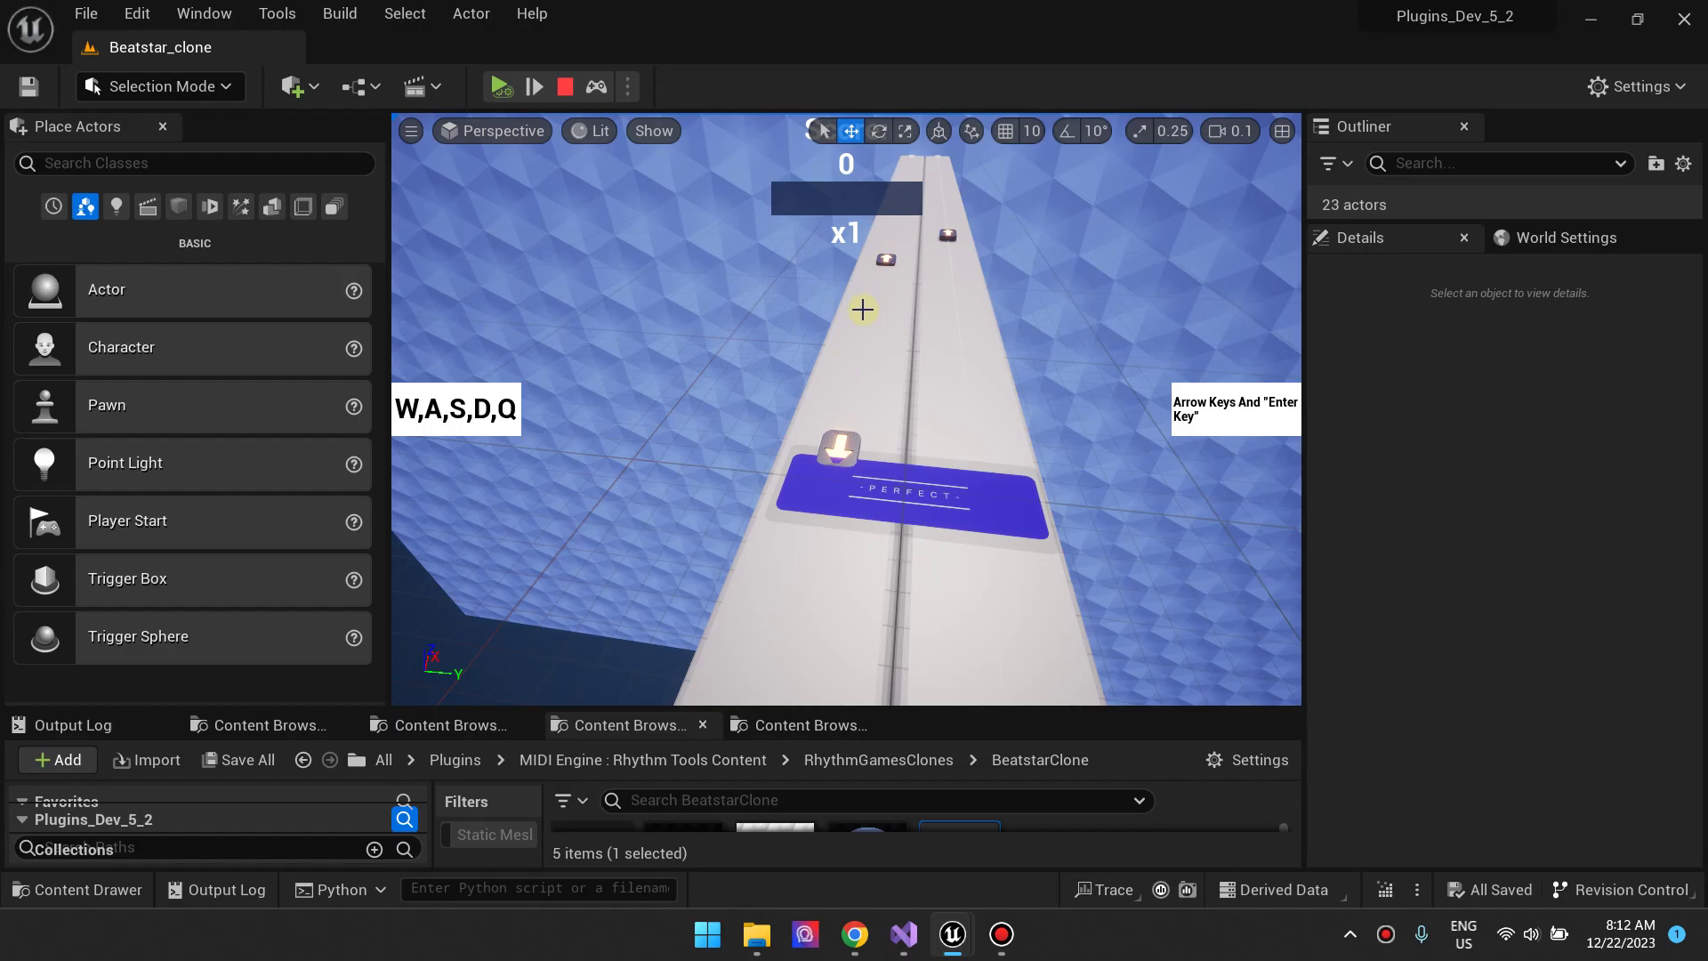
{"action": "left_click", "coordinate": [566, 86]}
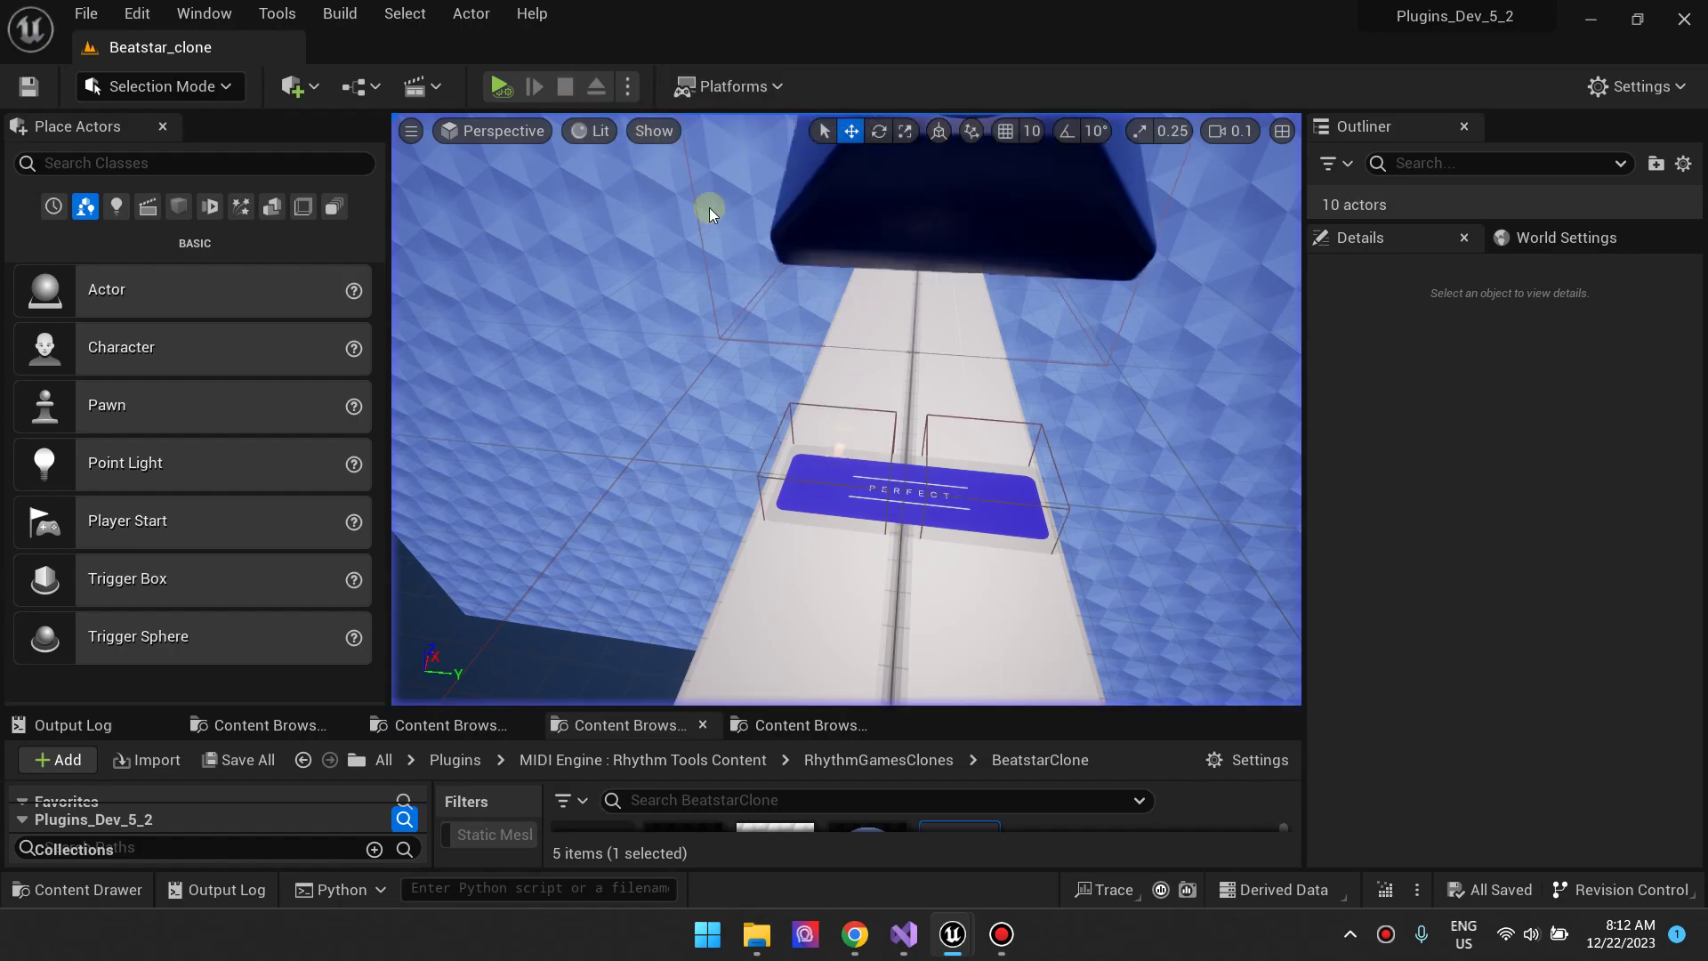
Switch to Chrome to view the Midi Engine : Rhythm Tools Bundle marketplace page, and return to Unreal Editor.
{"action": "left_click", "coordinate": [1596, 25]}
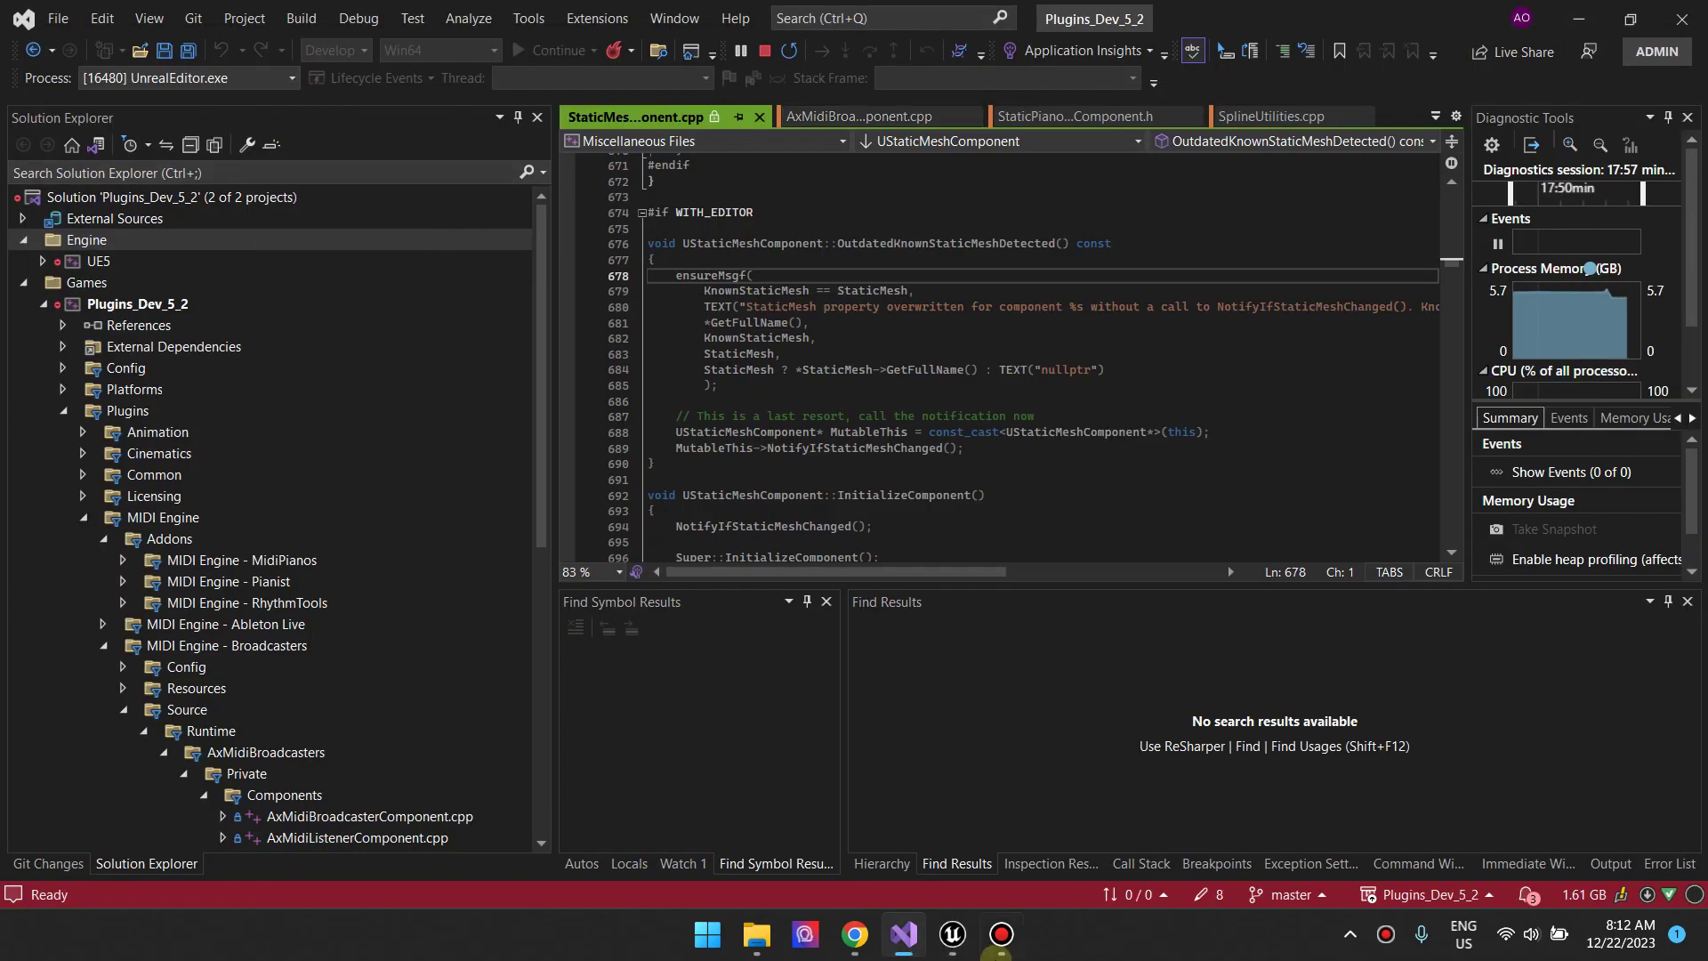
{"action": "left_click", "coordinate": [856, 934]}
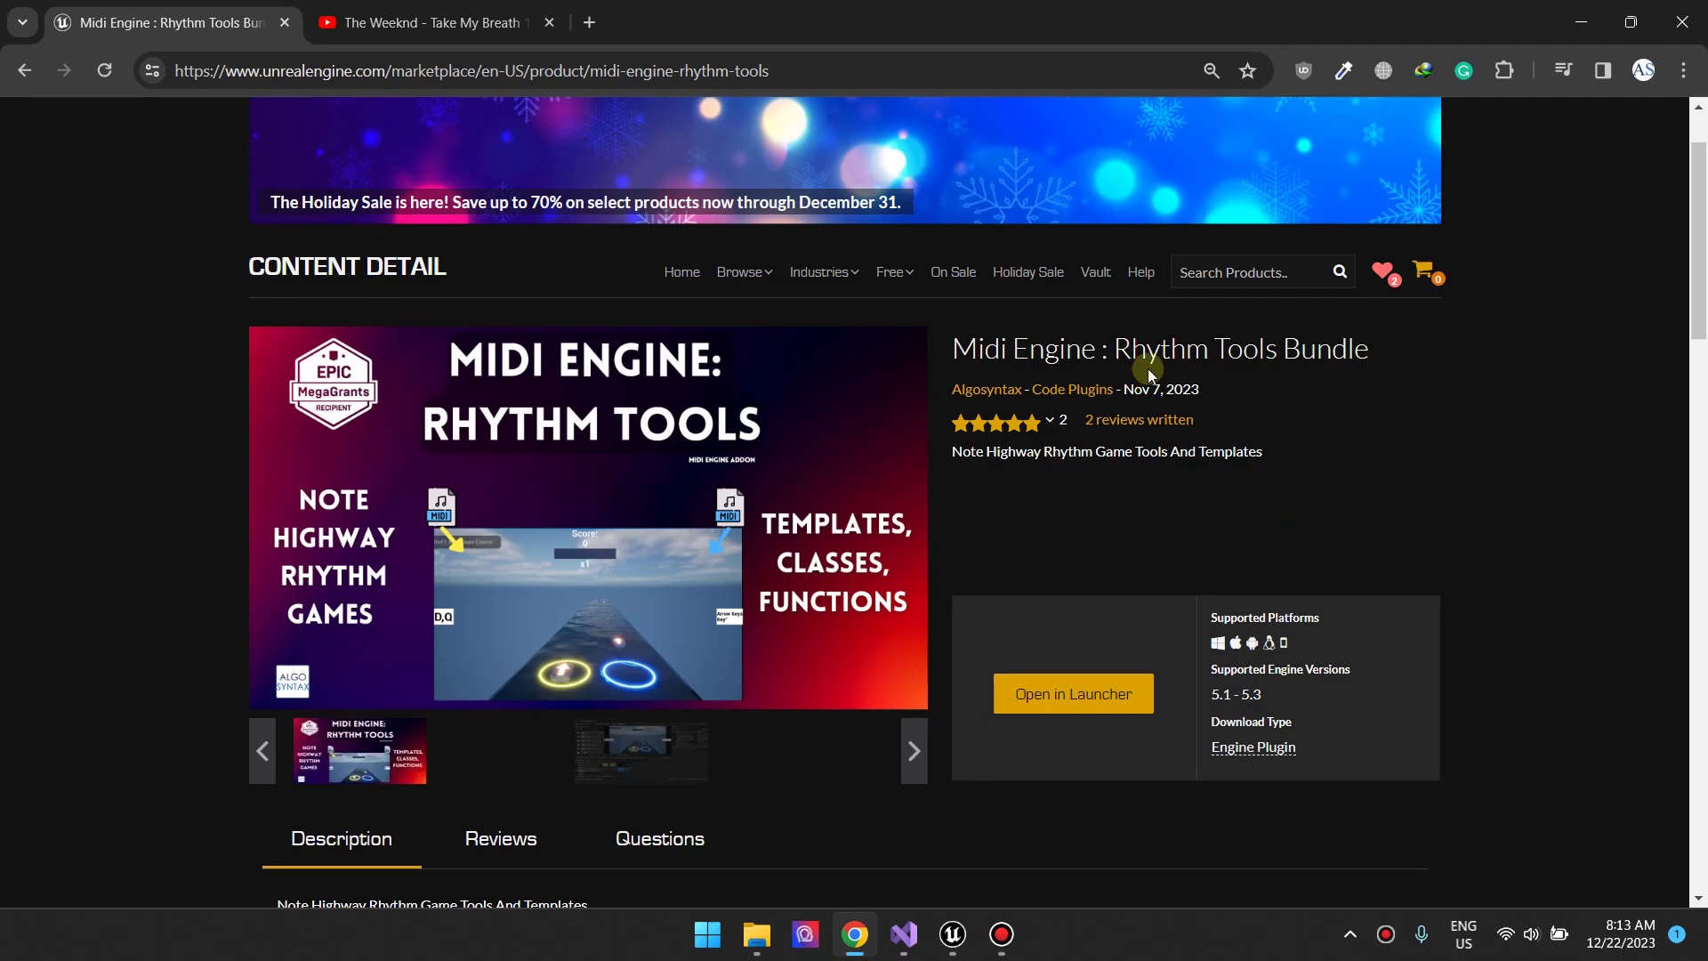
{"action": "left_click", "coordinate": [1584, 21]}
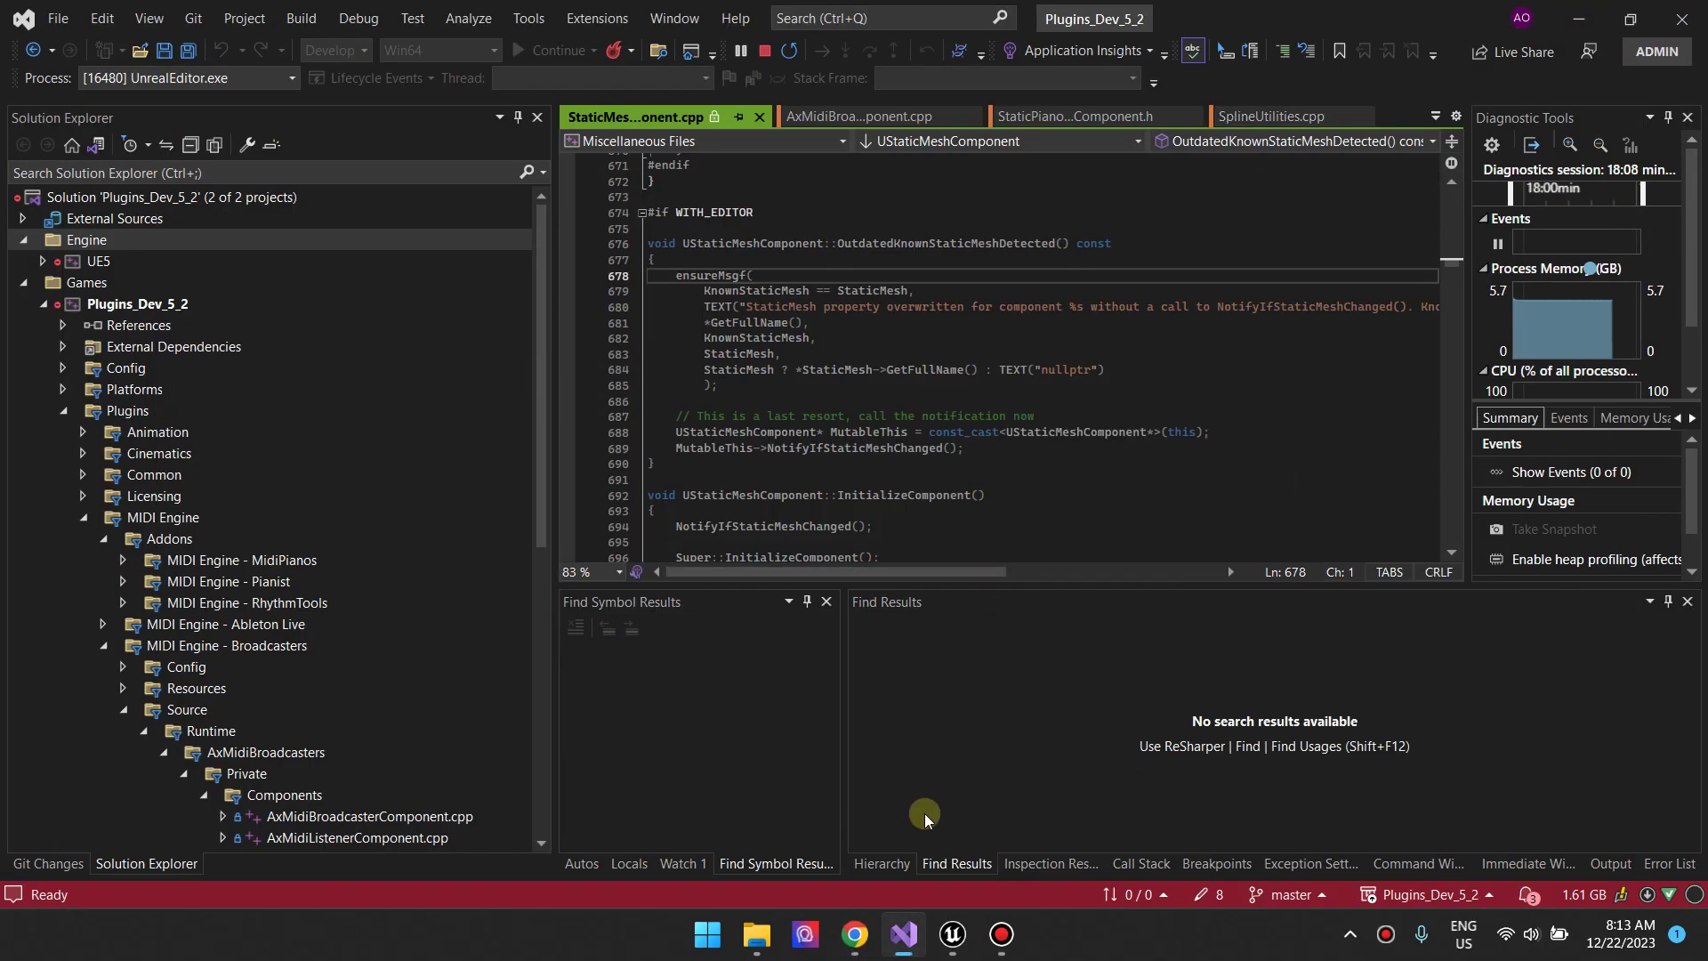
{"action": "left_click", "coordinate": [953, 934]}
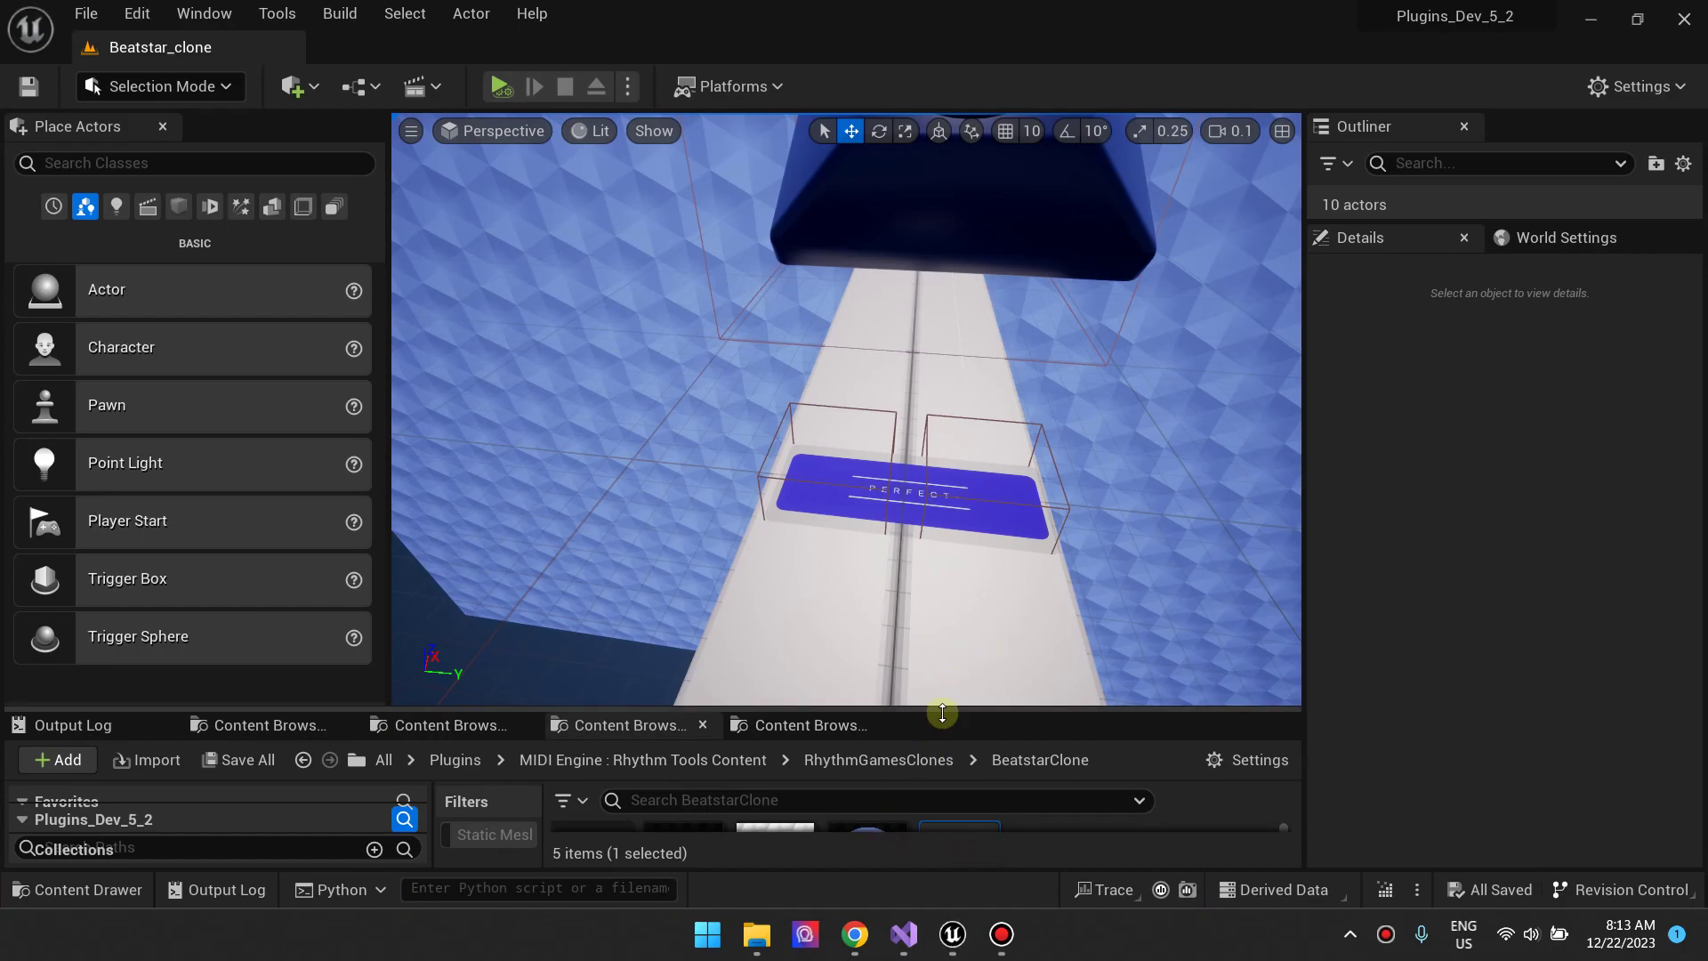
Open the WBP_BeatstarJudgement widget and inspect its grid panel and the first border inside it.
{"action": "left_click_drag", "start_coordinate": [942, 712], "coordinate": [944, 399]}
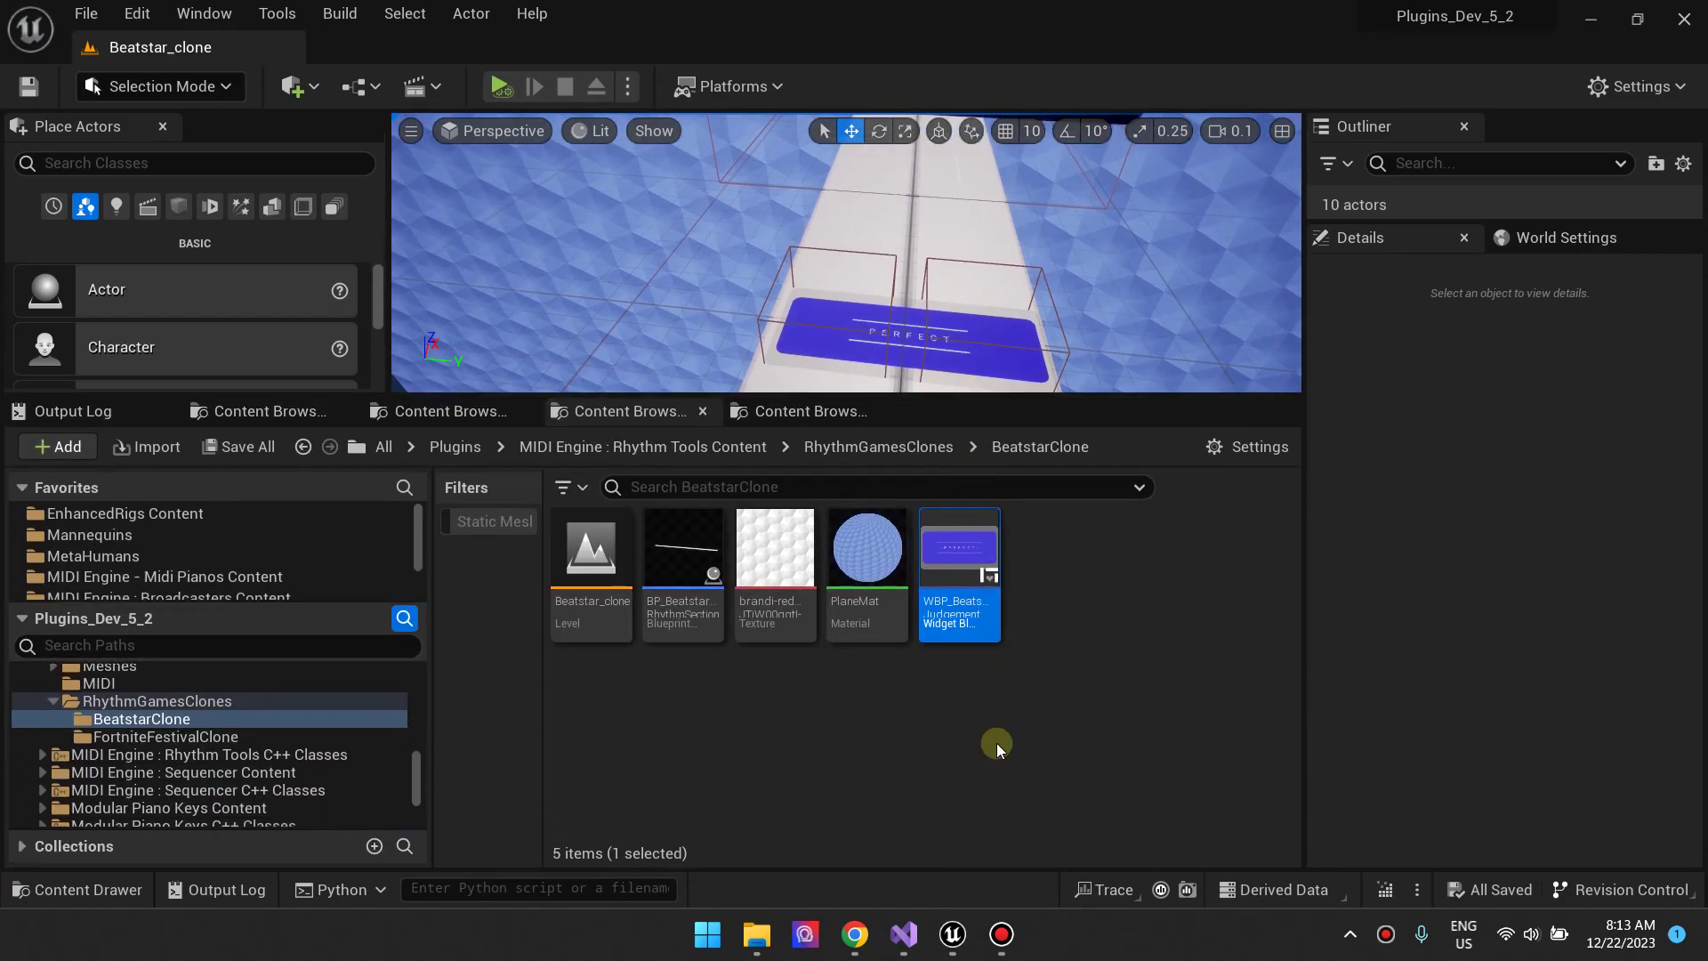
{"action": "double_click", "coordinate": [972, 631]}
{"action": "left_click", "coordinate": [293, 584]}
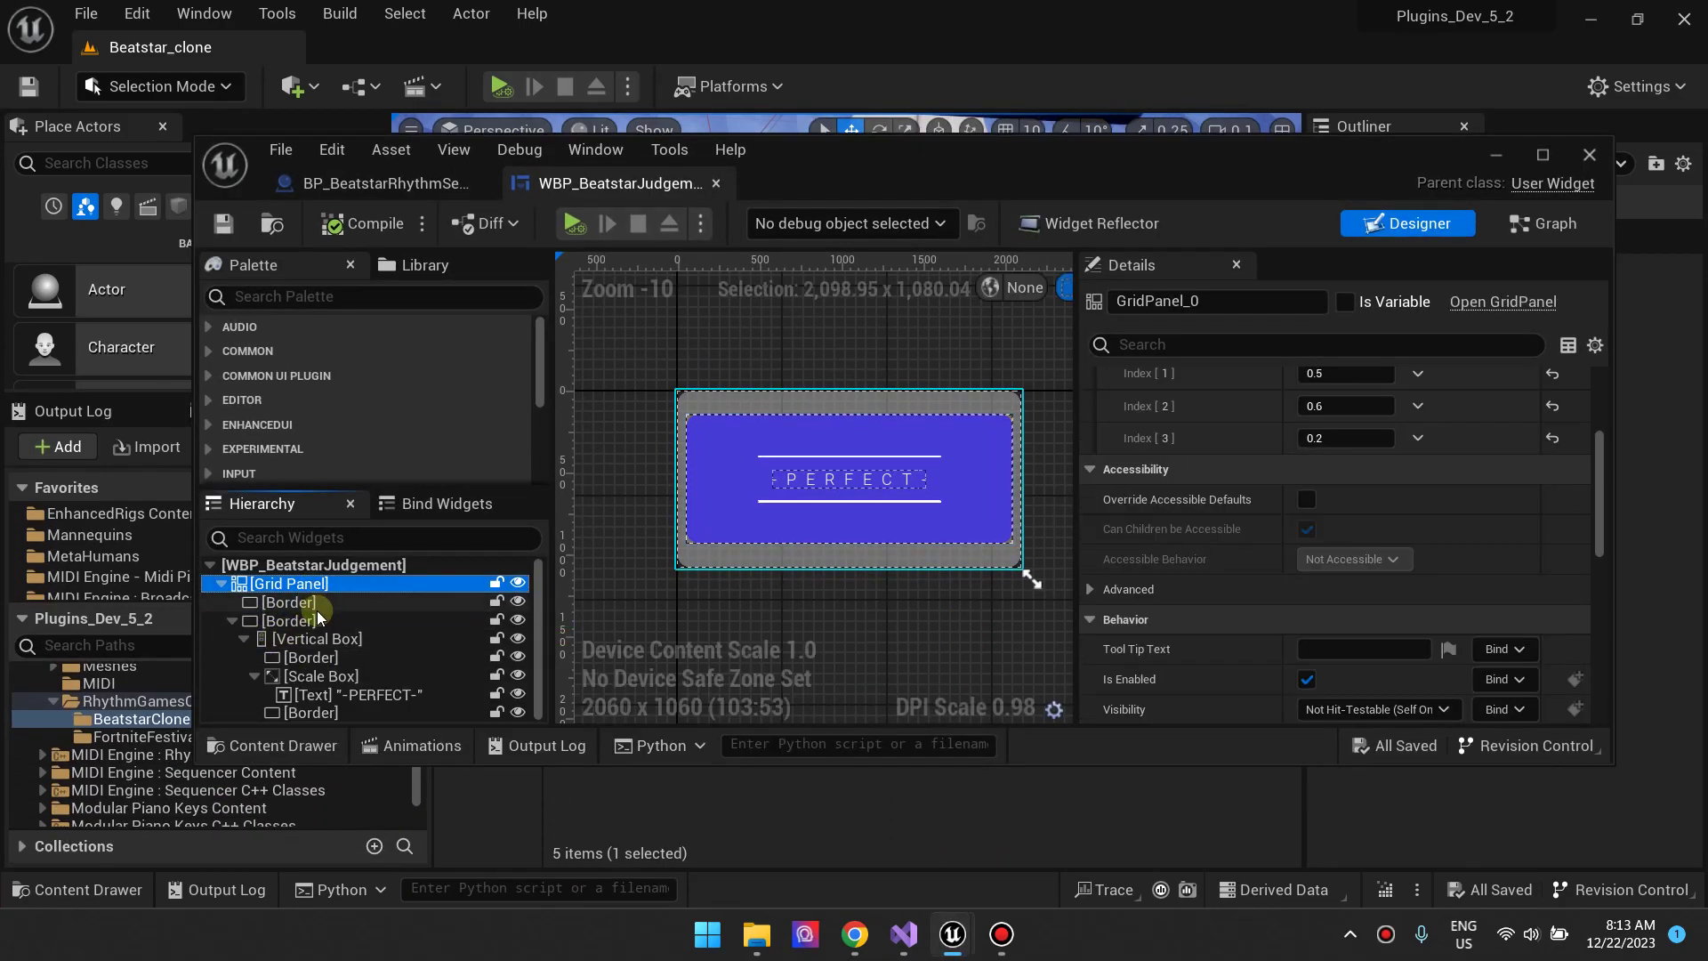
{"action": "left_click", "coordinate": [313, 605]}
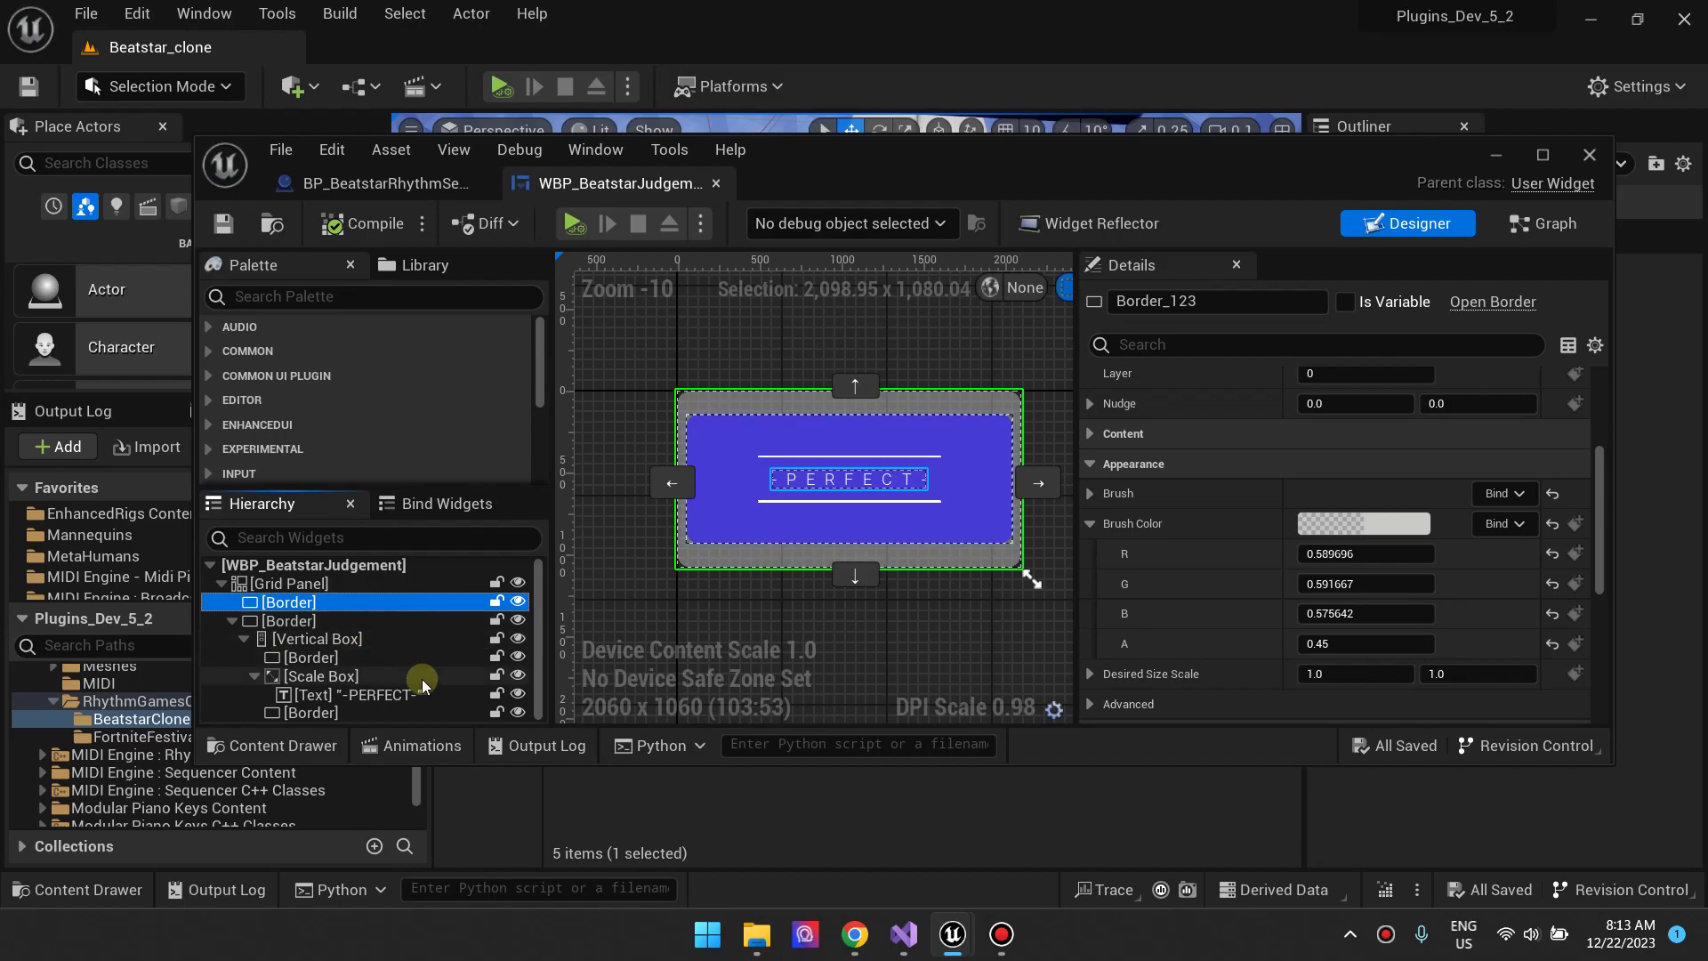
Look up the Widget component among those that can be added to BP_BeatstarRhythmSection, without adding it.
{"action": "left_click", "coordinate": [375, 176]}
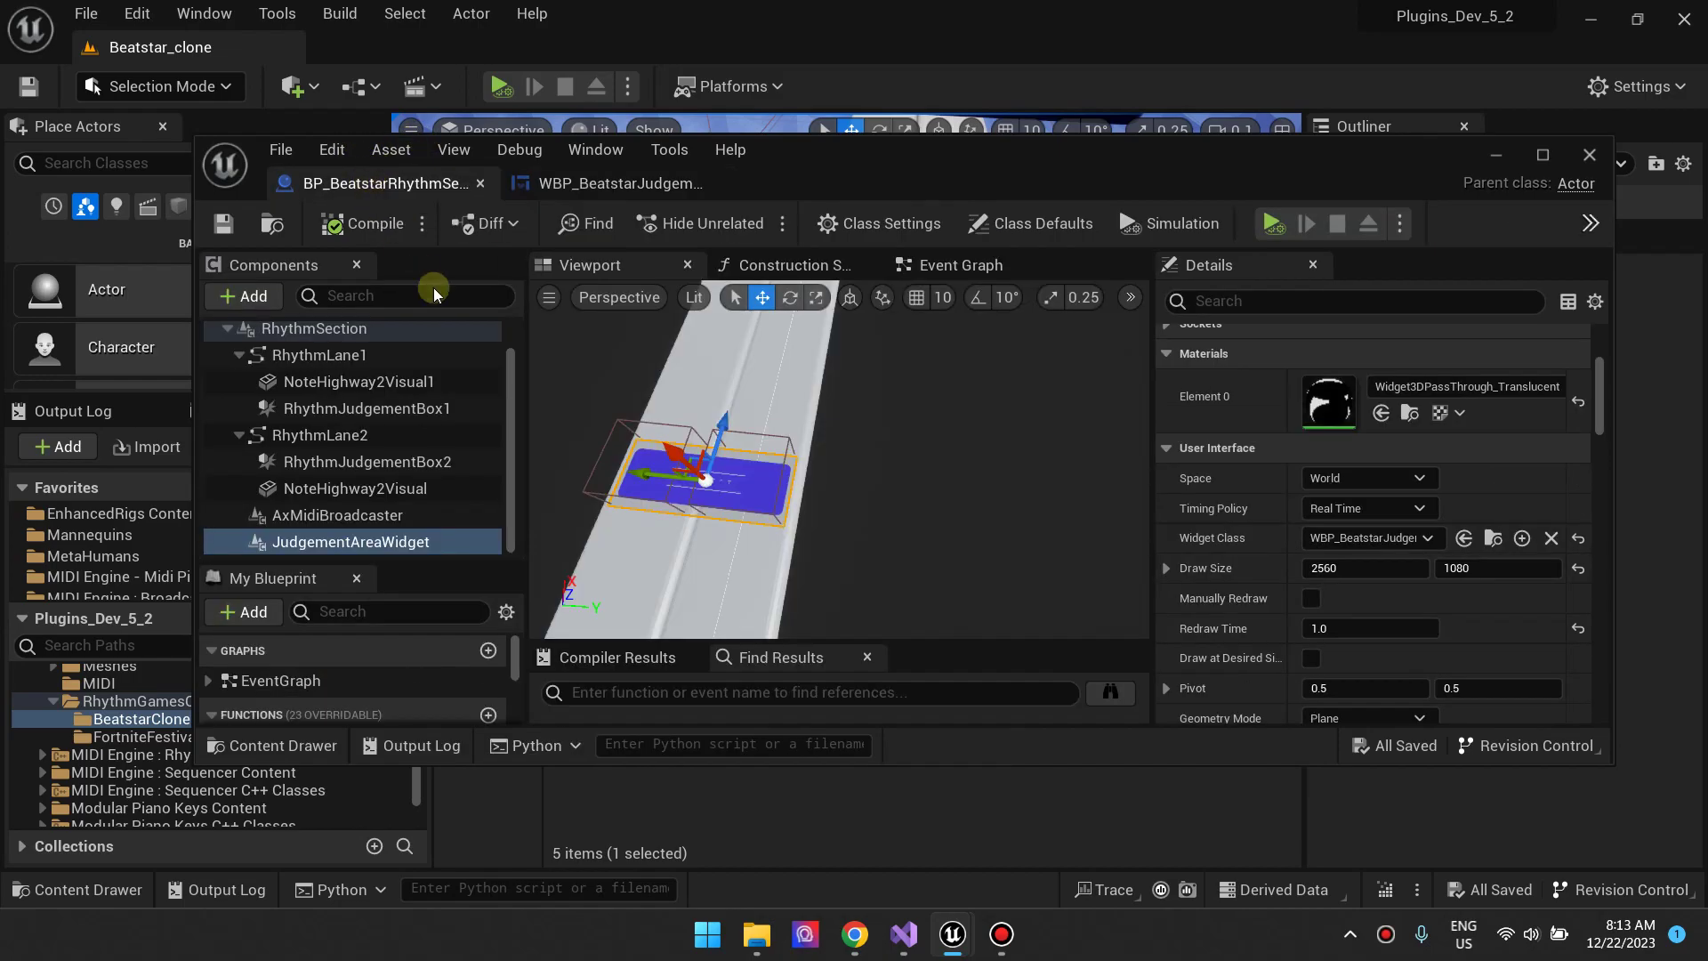
{"action": "left_click", "coordinate": [252, 297]}
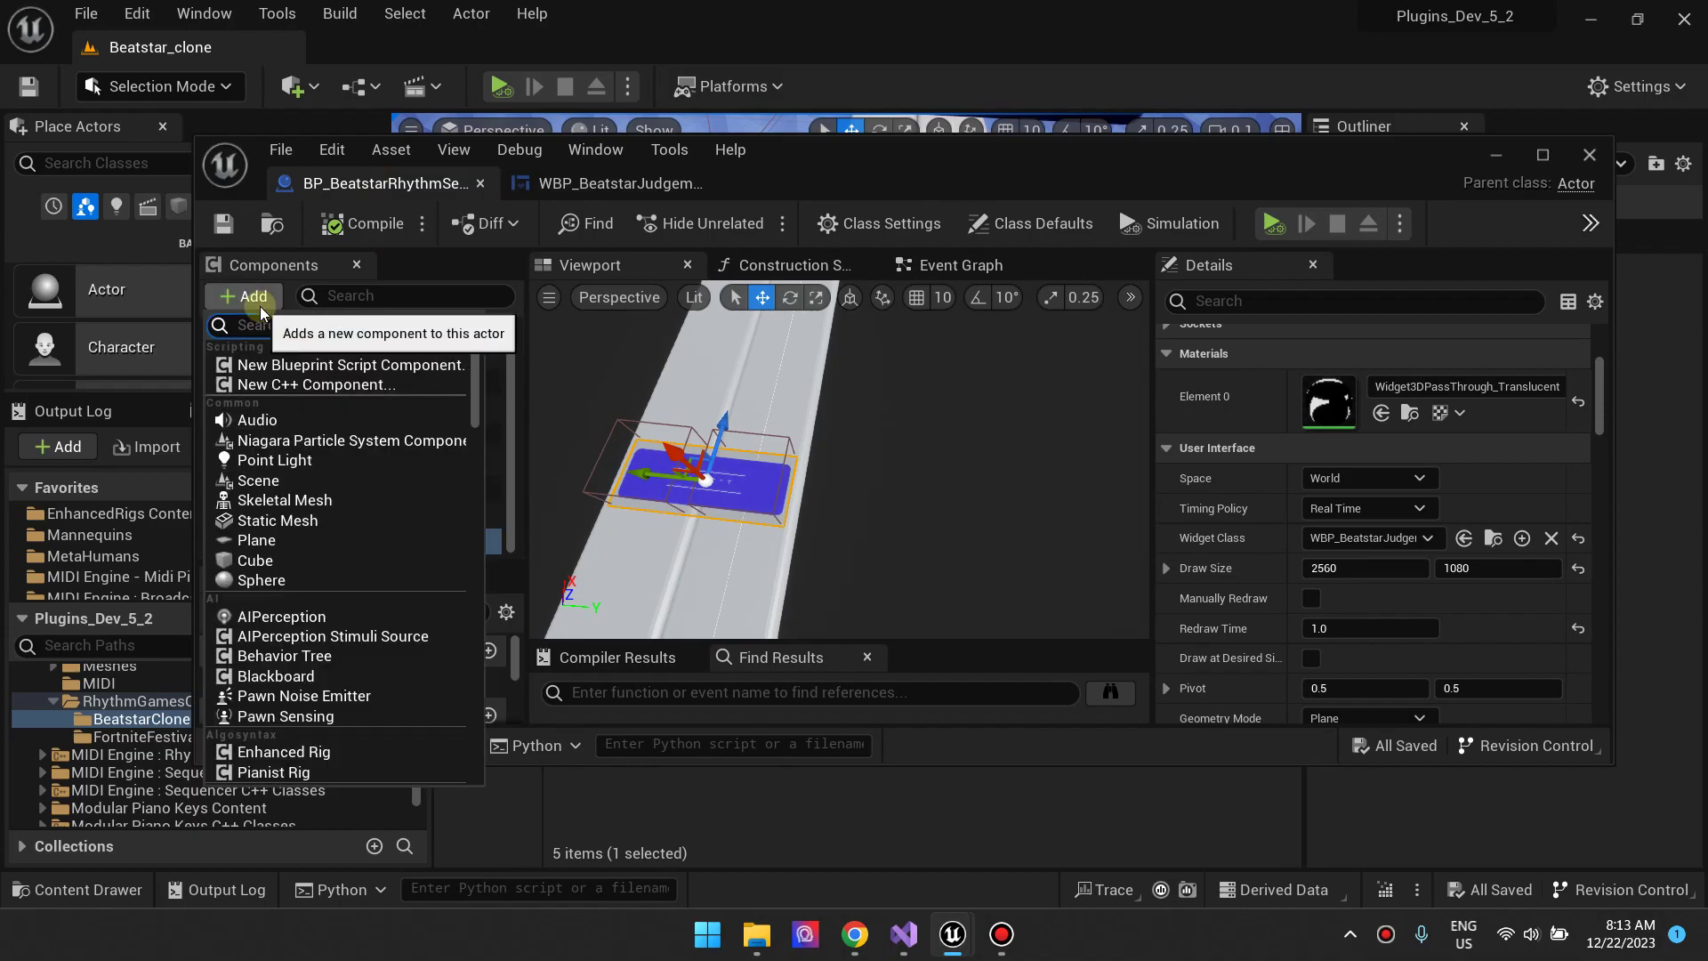
{"action": "type", "text": "Widg"}
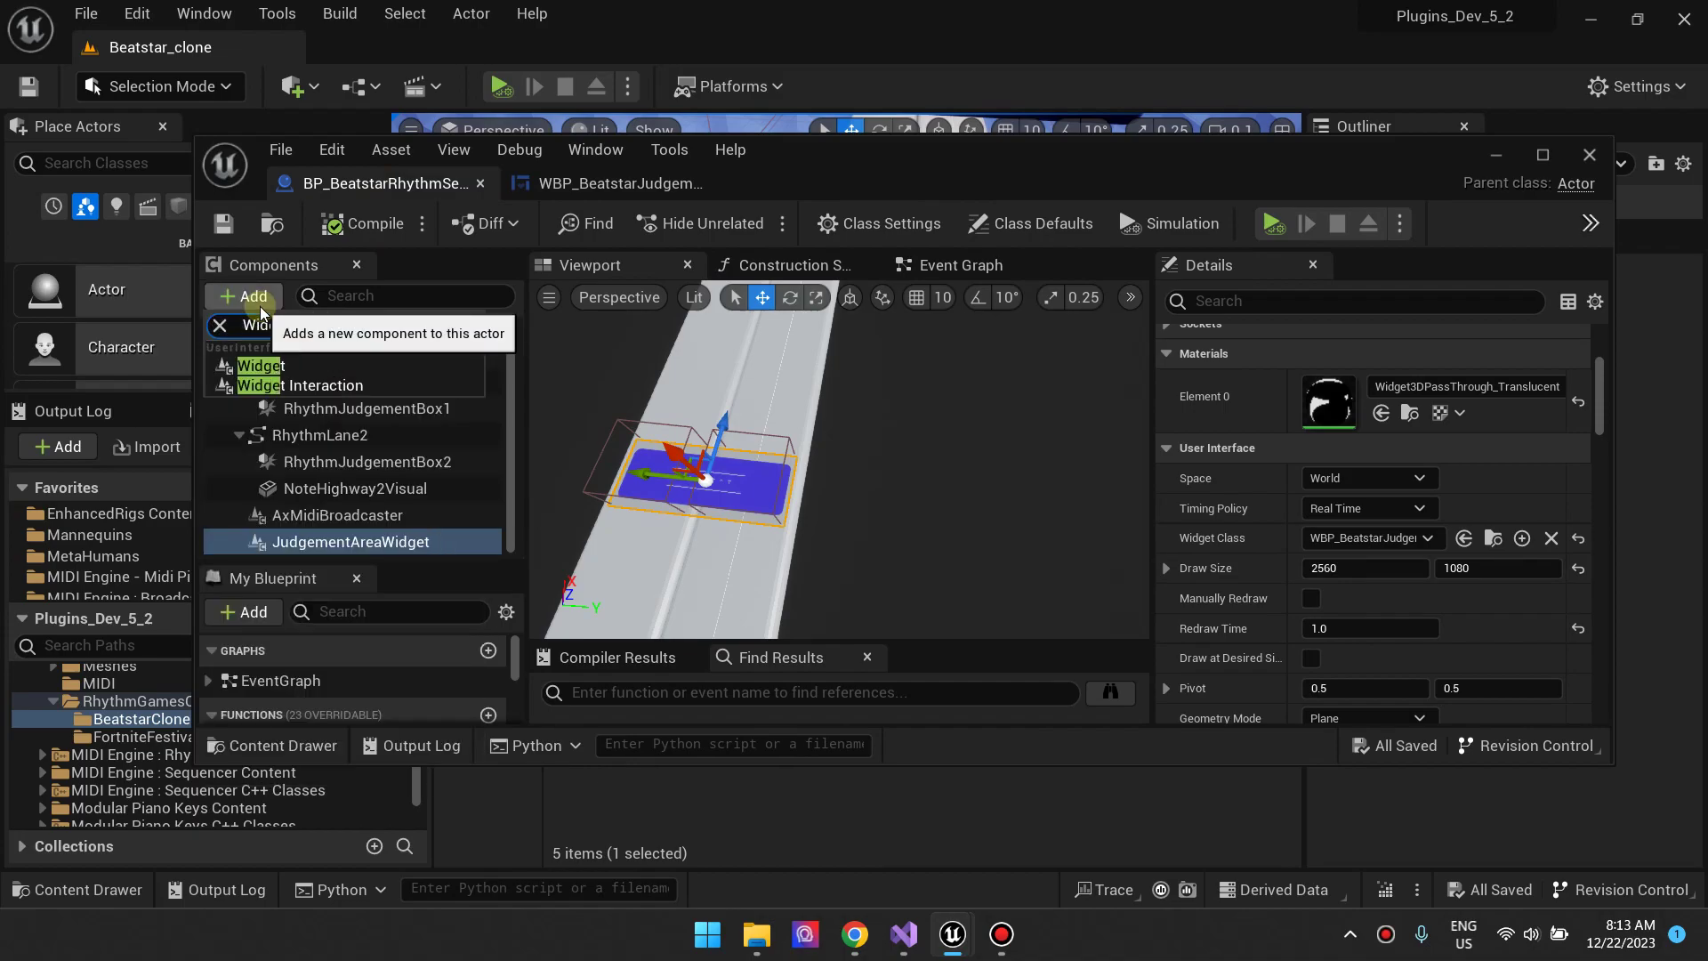
{"action": "type", "text": "e"}
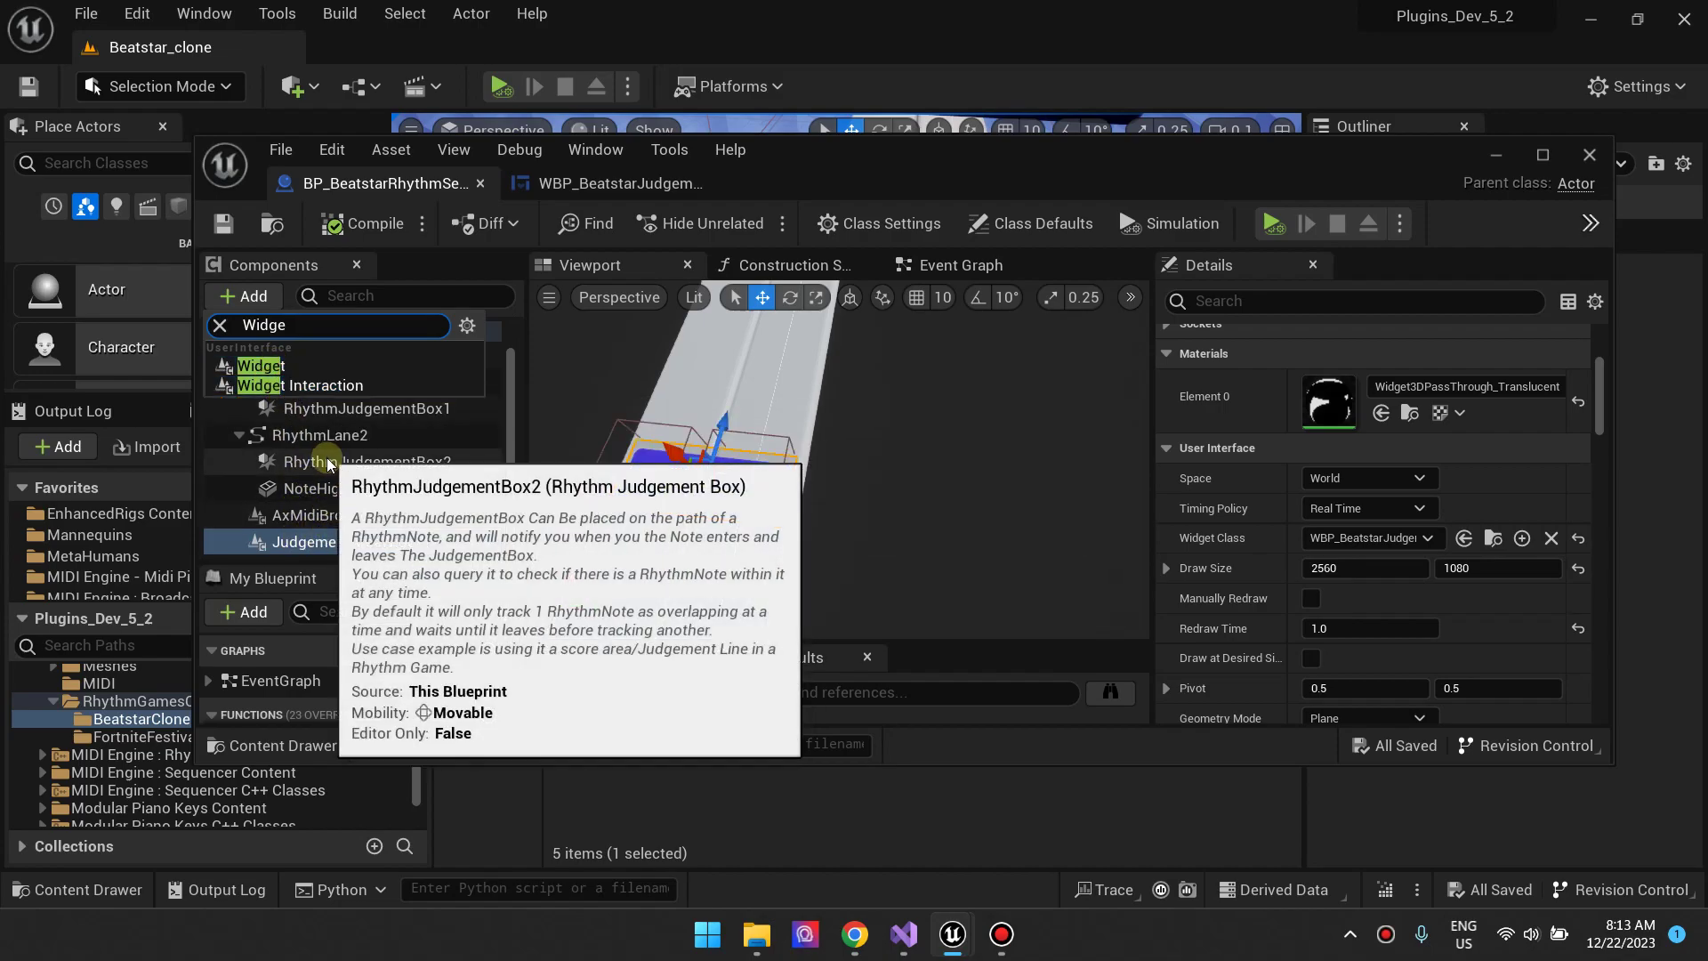
{"action": "left_click", "coordinate": [445, 489]}
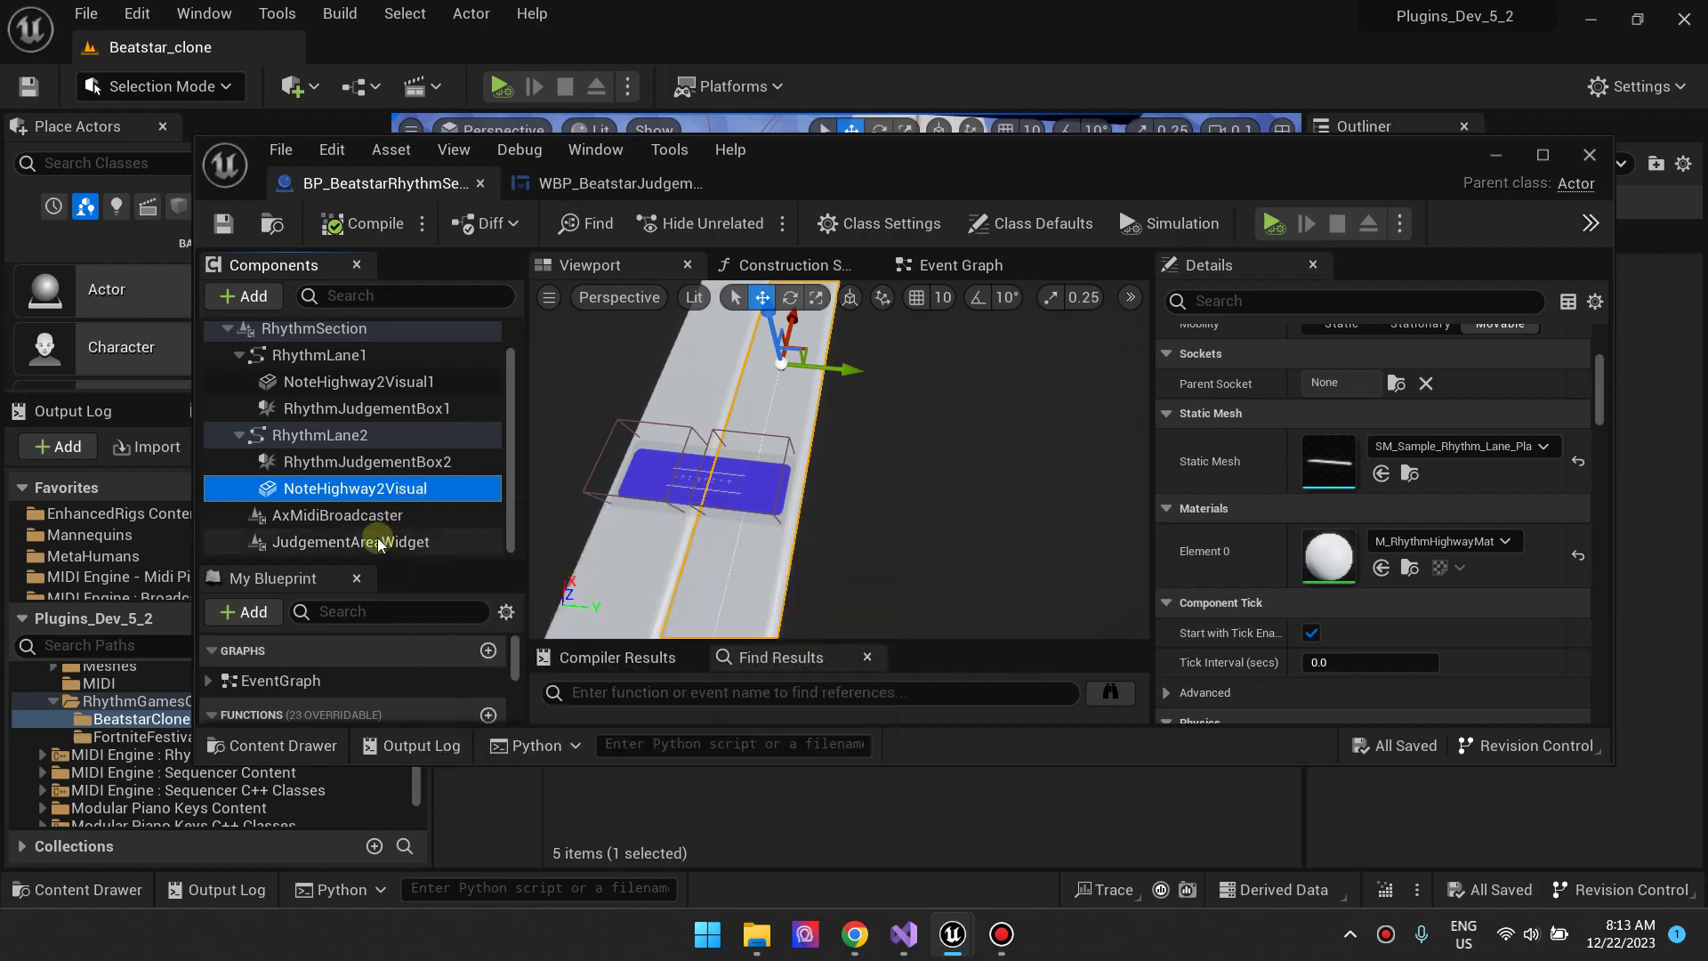
Examine the JudgementAreaWidget component on the highway along with its transform and user interface settings.
{"action": "left_click", "coordinate": [352, 541]}
{"action": "mouse_move", "coordinate": [676, 499]}
{"action": "right_mouse_down"}
{"action": "mouse_move", "coordinate": [533, 498]}
{"action": "mouse_move", "coordinate": [679, 491]}
{"action": "right_mouse_up"}
{"action": "scroll", "coordinate": [1314, 523], "scroll_direction": "up", "scroll_amount": 2}
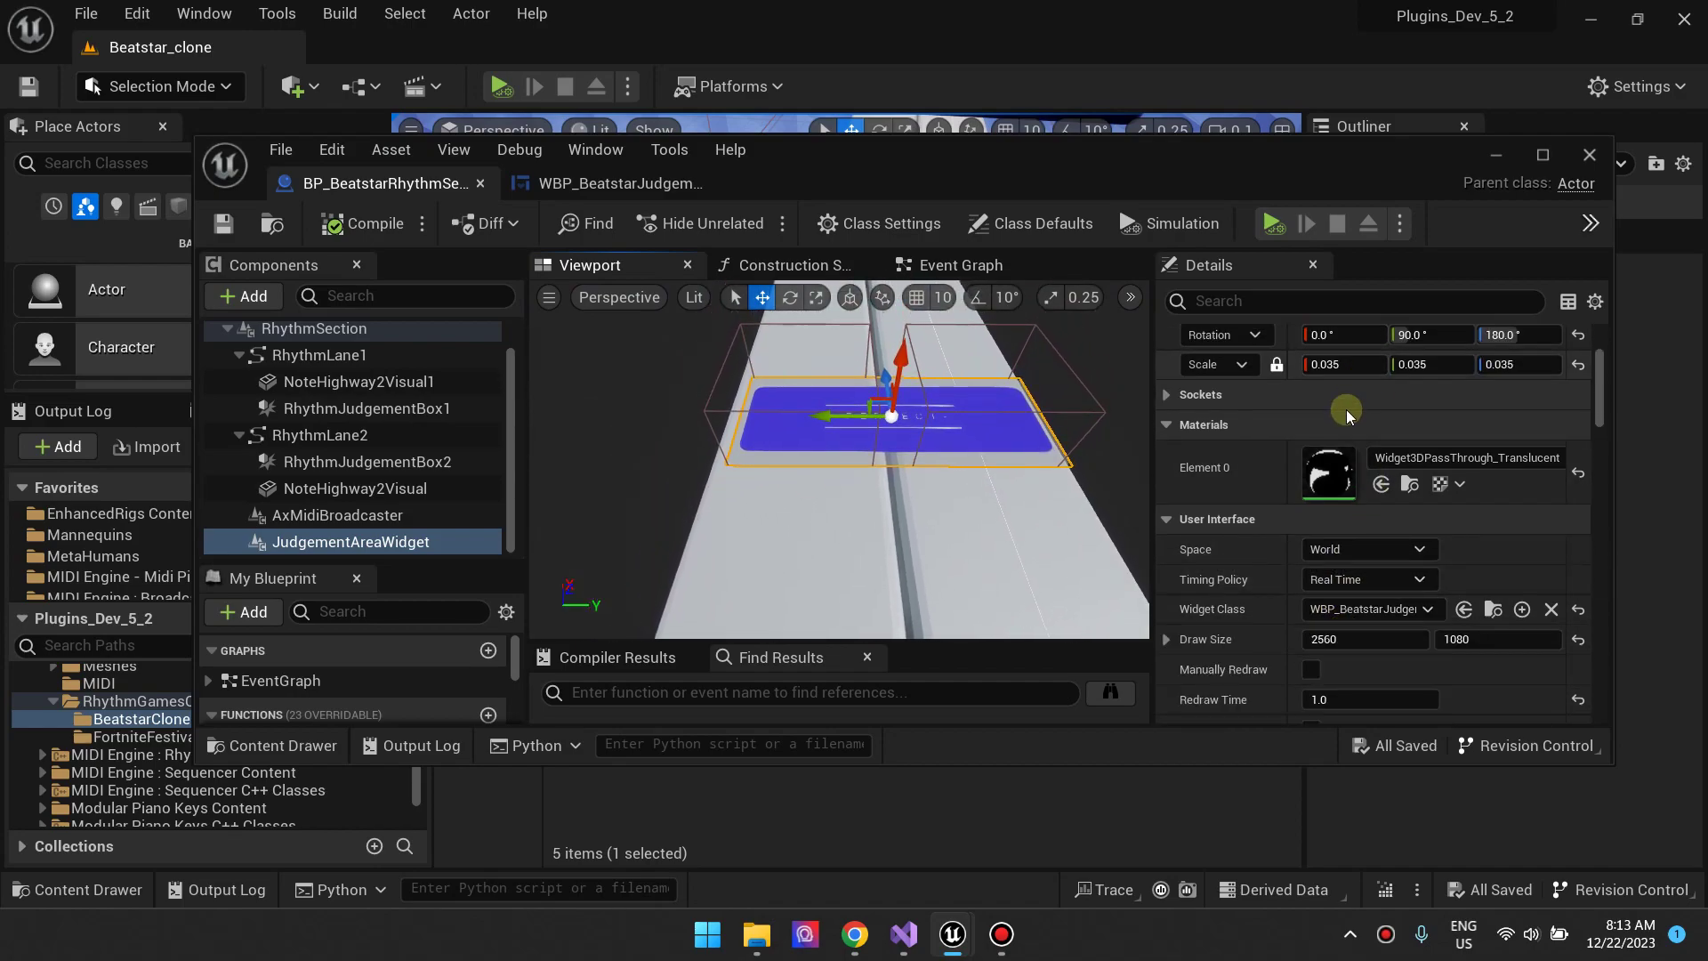
{"action": "mouse_move", "coordinate": [1071, 505]}
{"action": "right_mouse_down"}
{"action": "mouse_move", "coordinate": [1063, 520]}
{"action": "mouse_move", "coordinate": [1072, 492]}
{"action": "right_mouse_up"}
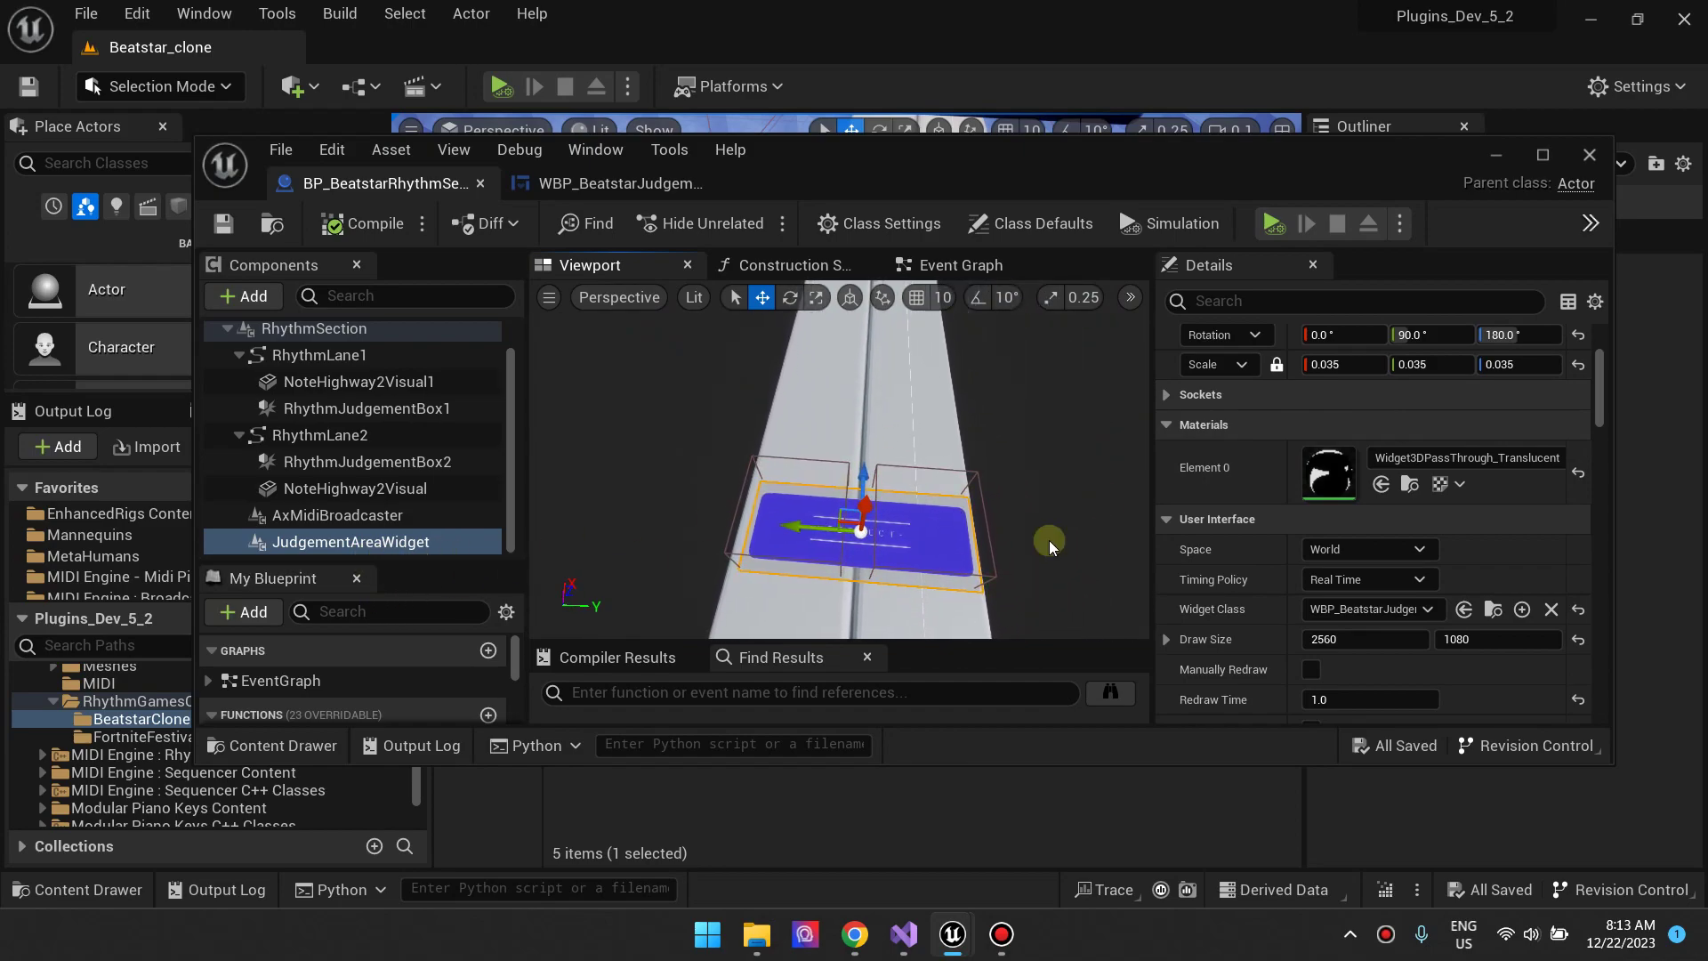
{"action": "scroll", "coordinate": [1237, 533], "scroll_direction": "down", "scroll_amount": 3}
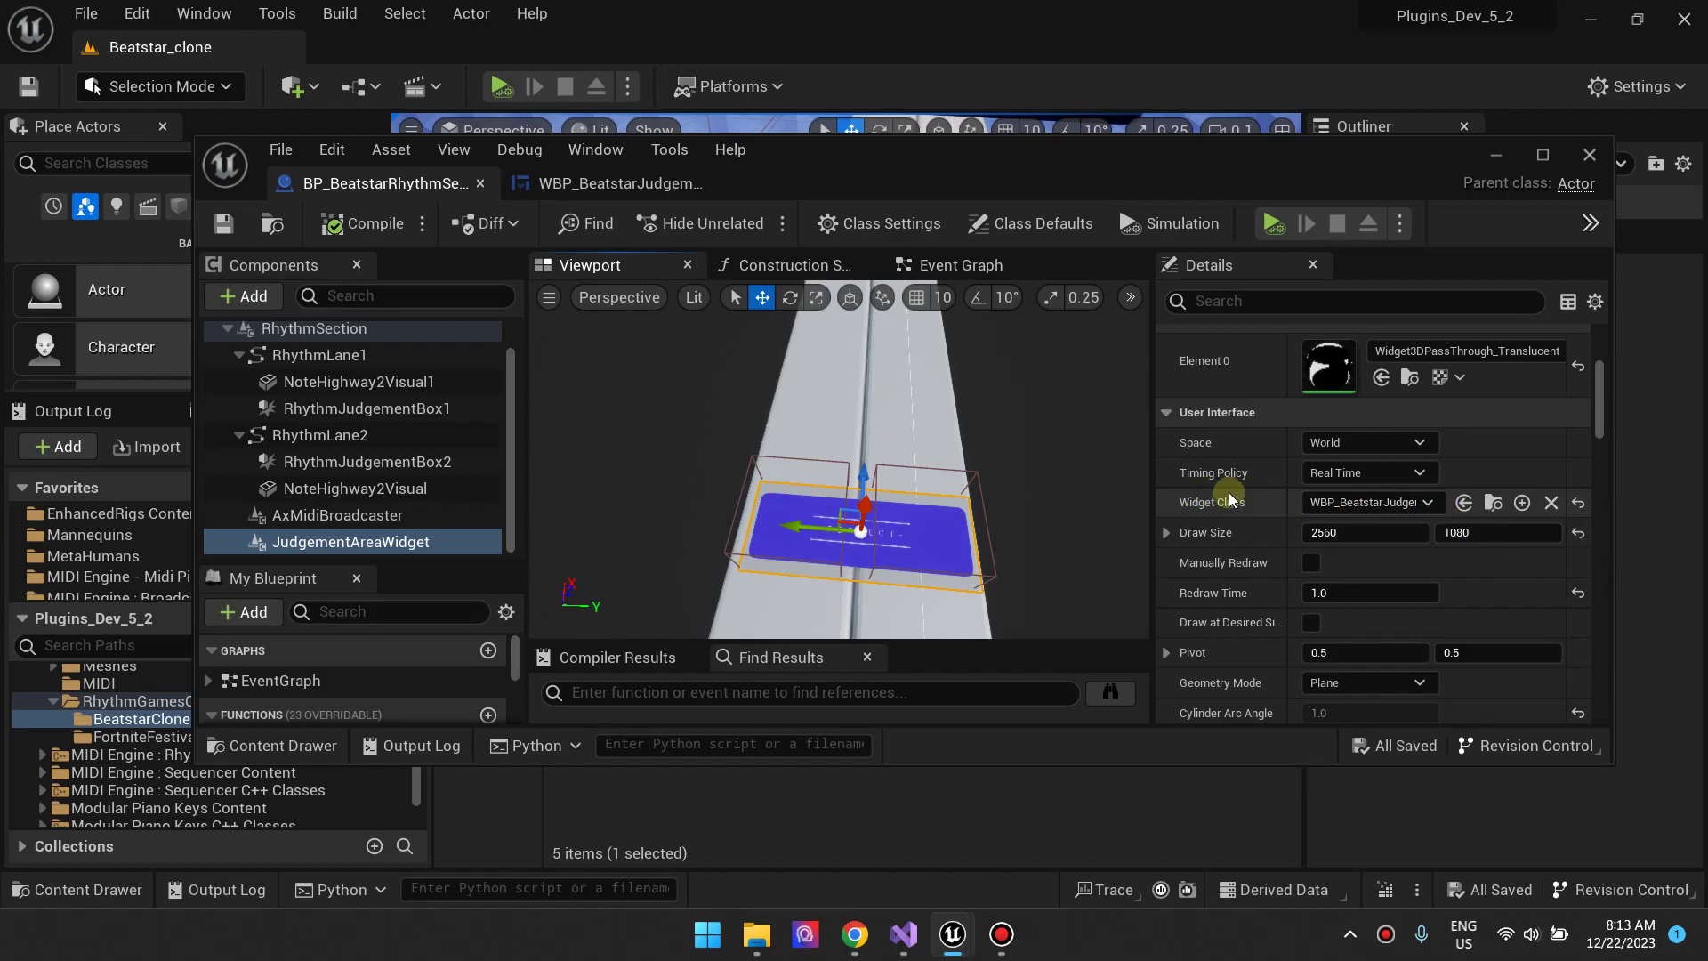
{"action": "scroll", "coordinate": [1232, 493], "scroll_direction": "up", "scroll_amount": 2}
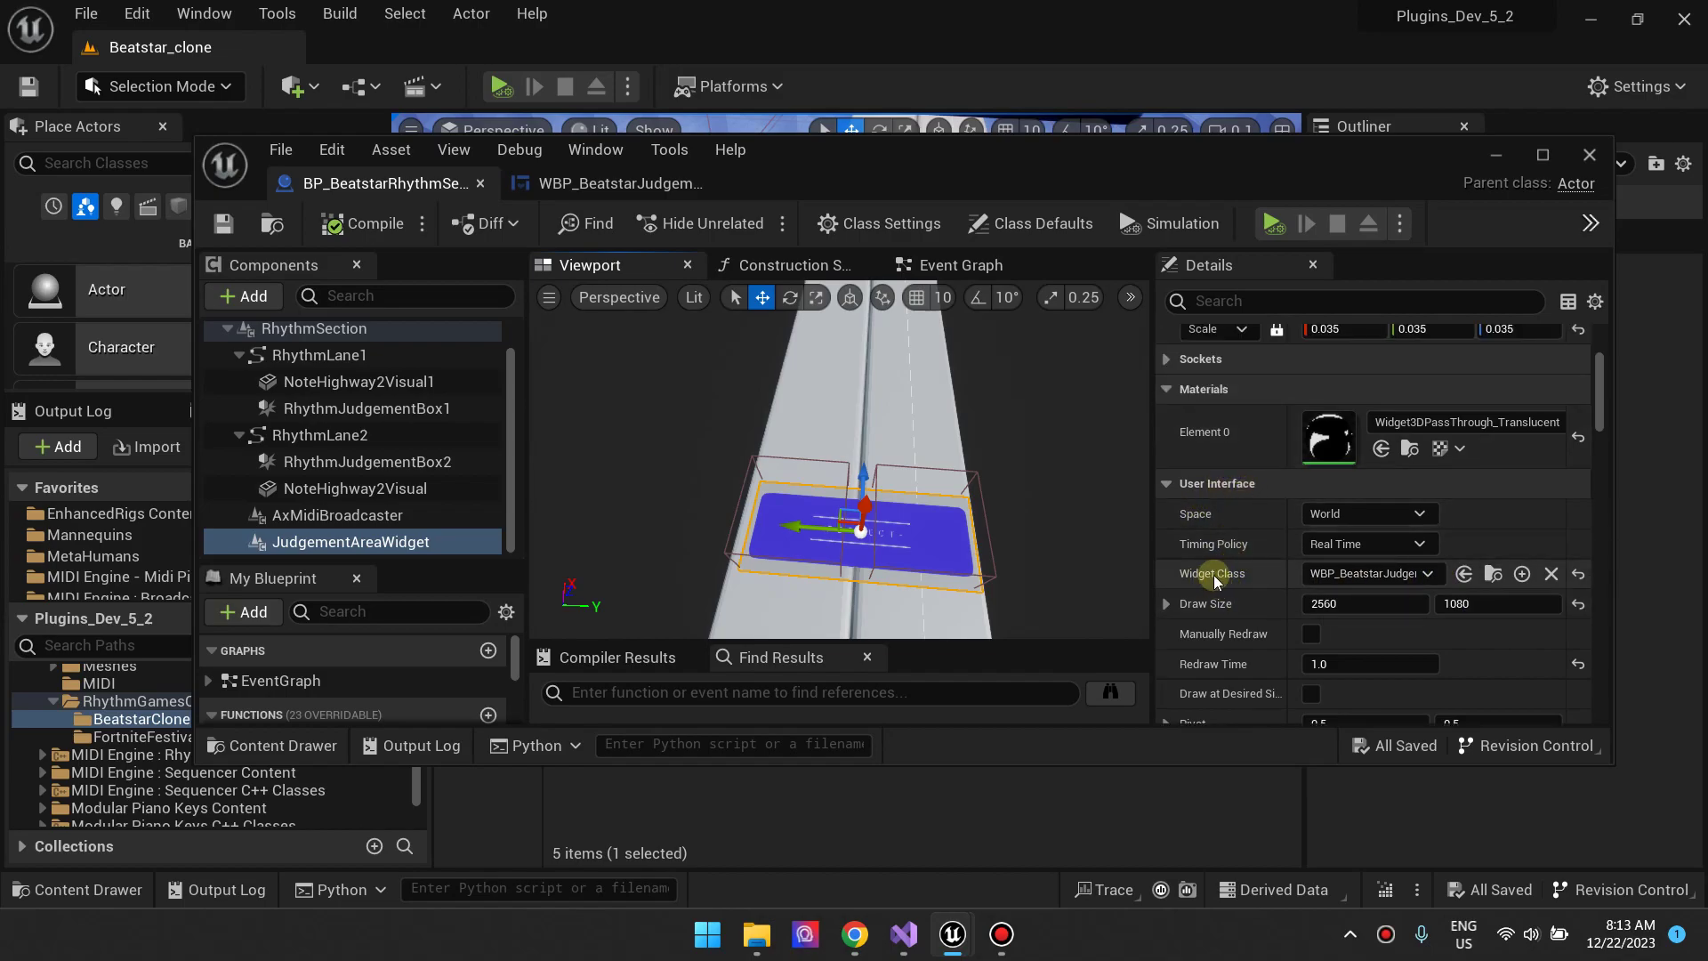
Review the available widget classes for JudgementAreaWidget and check the WBP_BeatstarJudgement design it uses.
{"action": "left_click", "coordinate": [1426, 574]}
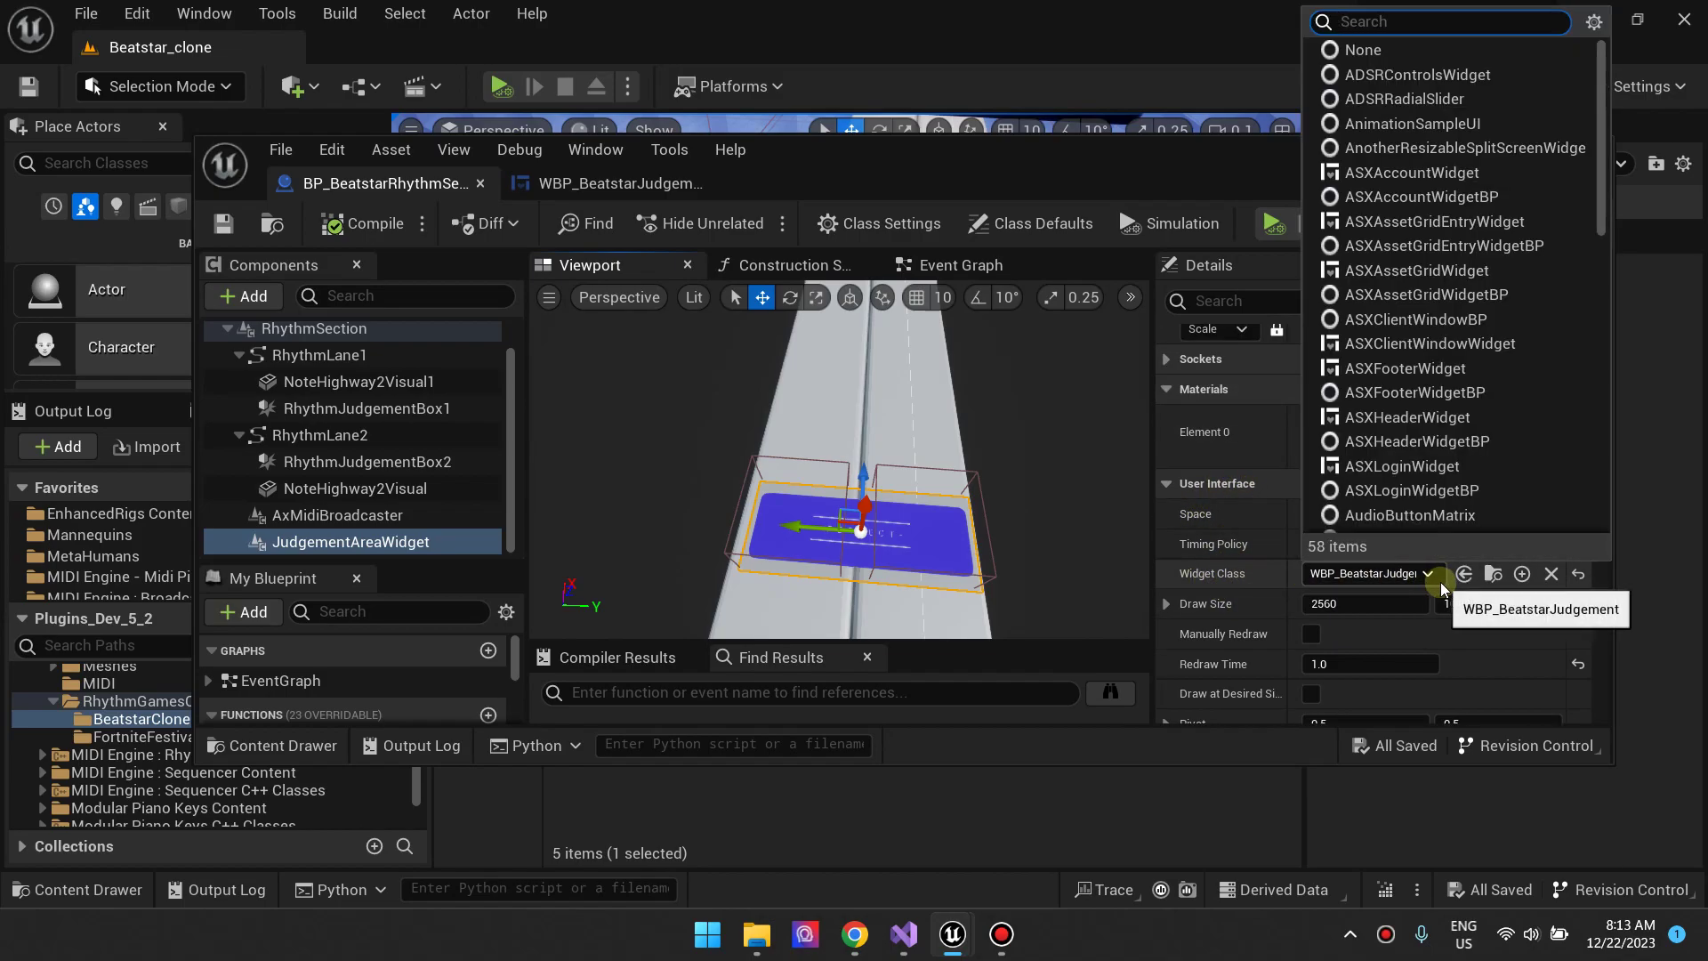
{"action": "left_click", "coordinate": [605, 183]}
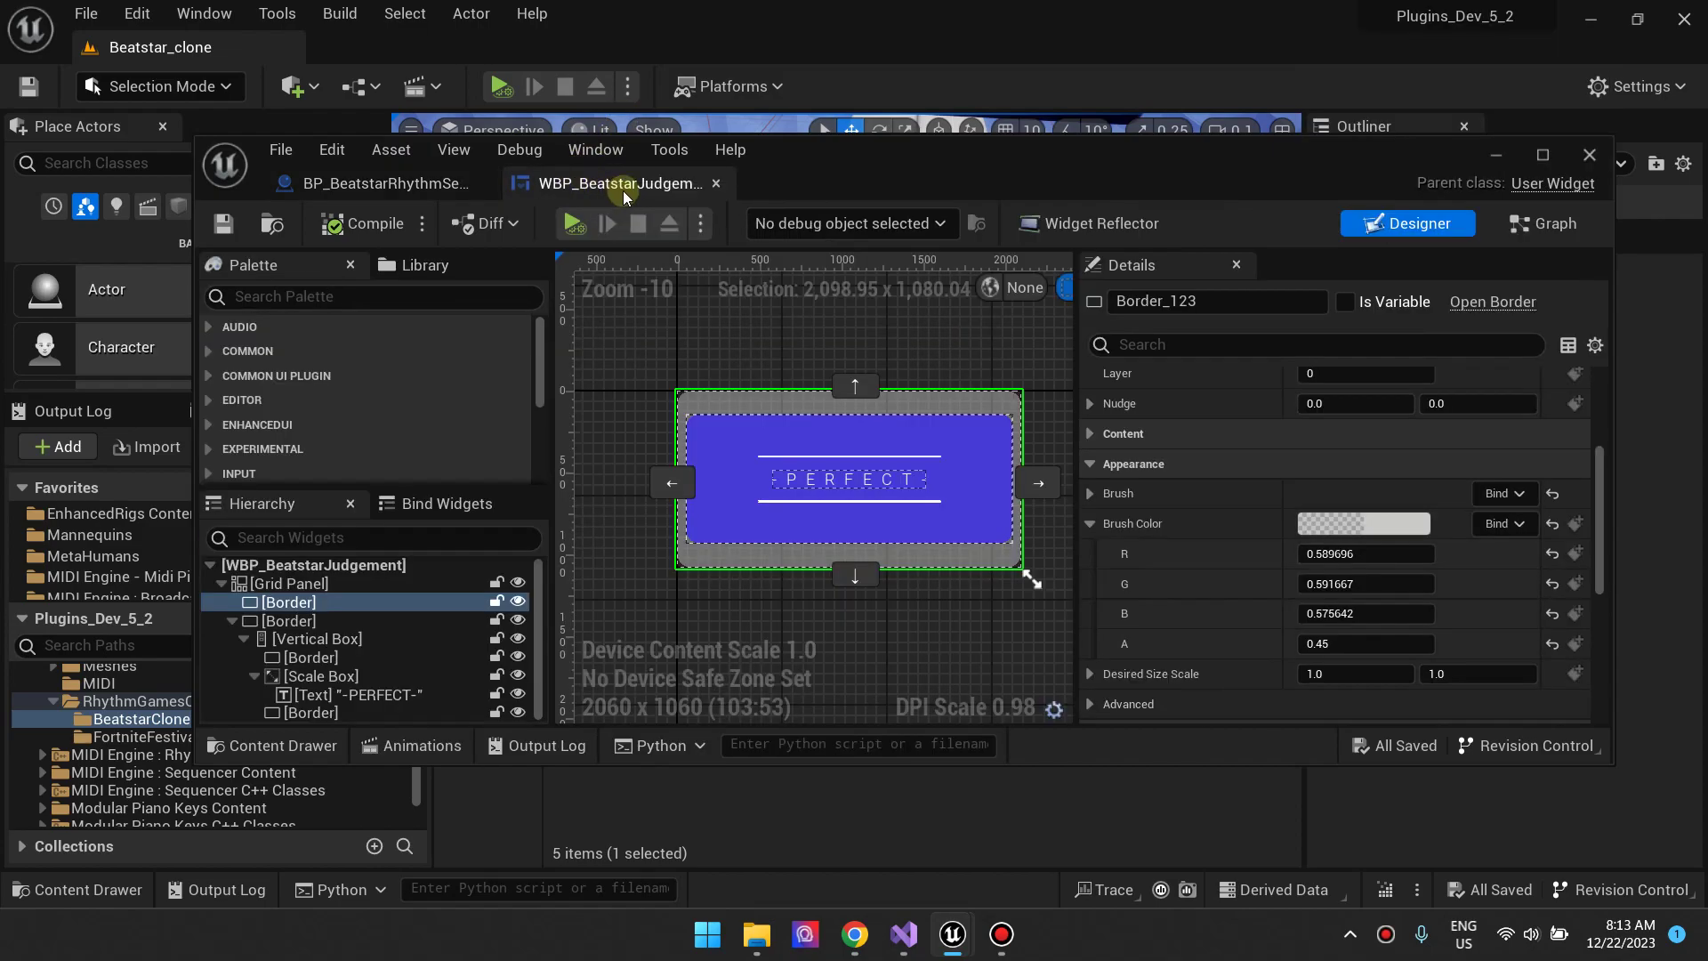
{"action": "left_click", "coordinate": [383, 183]}
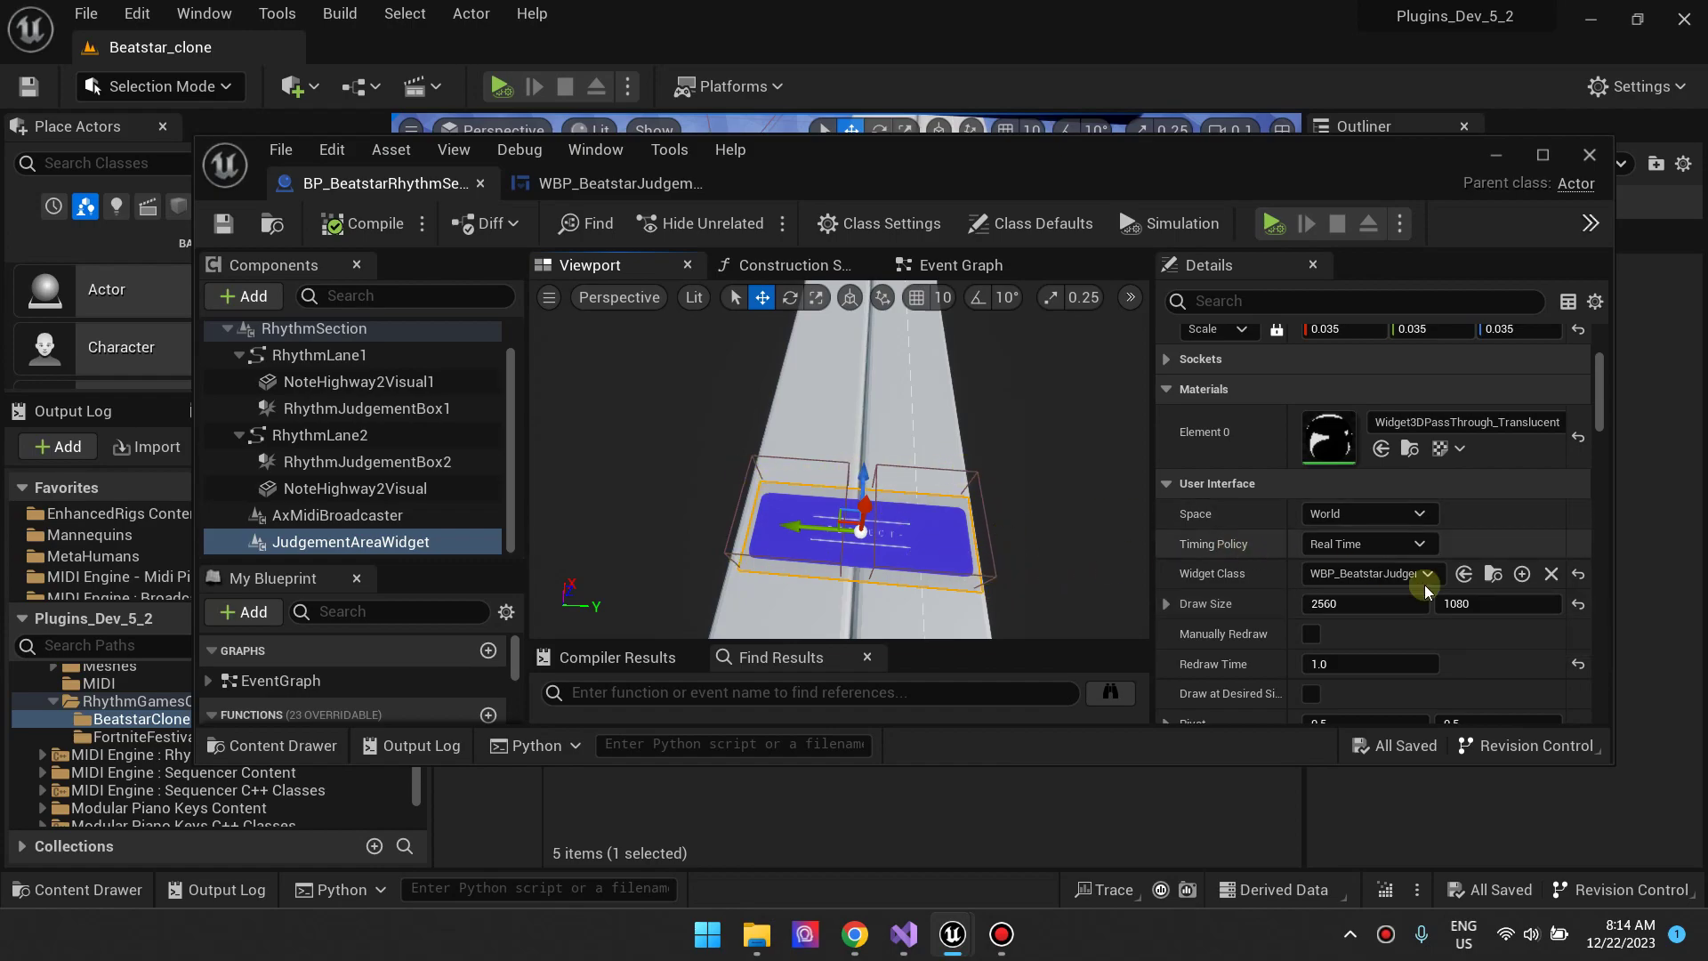
Reset JudgementAreaWidget's draw size to the default 500 by 500 and inspect it up close.
{"action": "left_click", "coordinate": [1578, 604]}
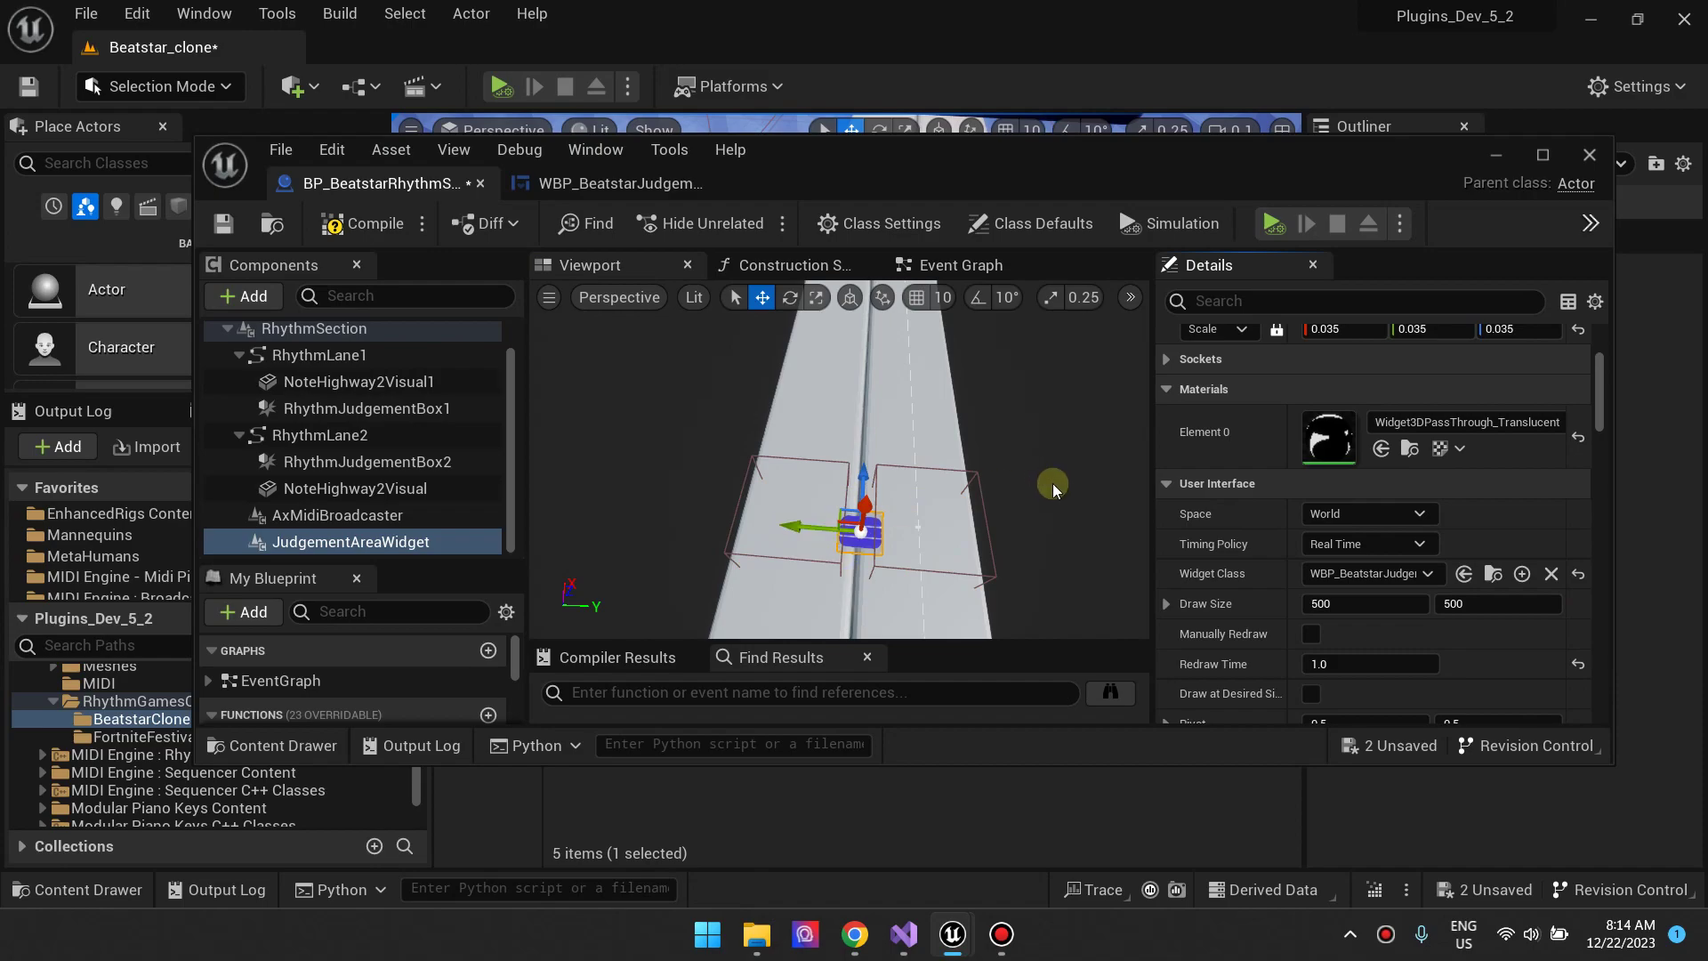
{"action": "mouse_move", "coordinate": [854, 481]}
{"action": "right_mouse_down"}
{"action": "mouse_move", "coordinate": [778, 458]}
{"action": "mouse_move", "coordinate": [845, 454]}
{"action": "mouse_move", "coordinate": [903, 485]}
{"action": "right_mouse_up"}
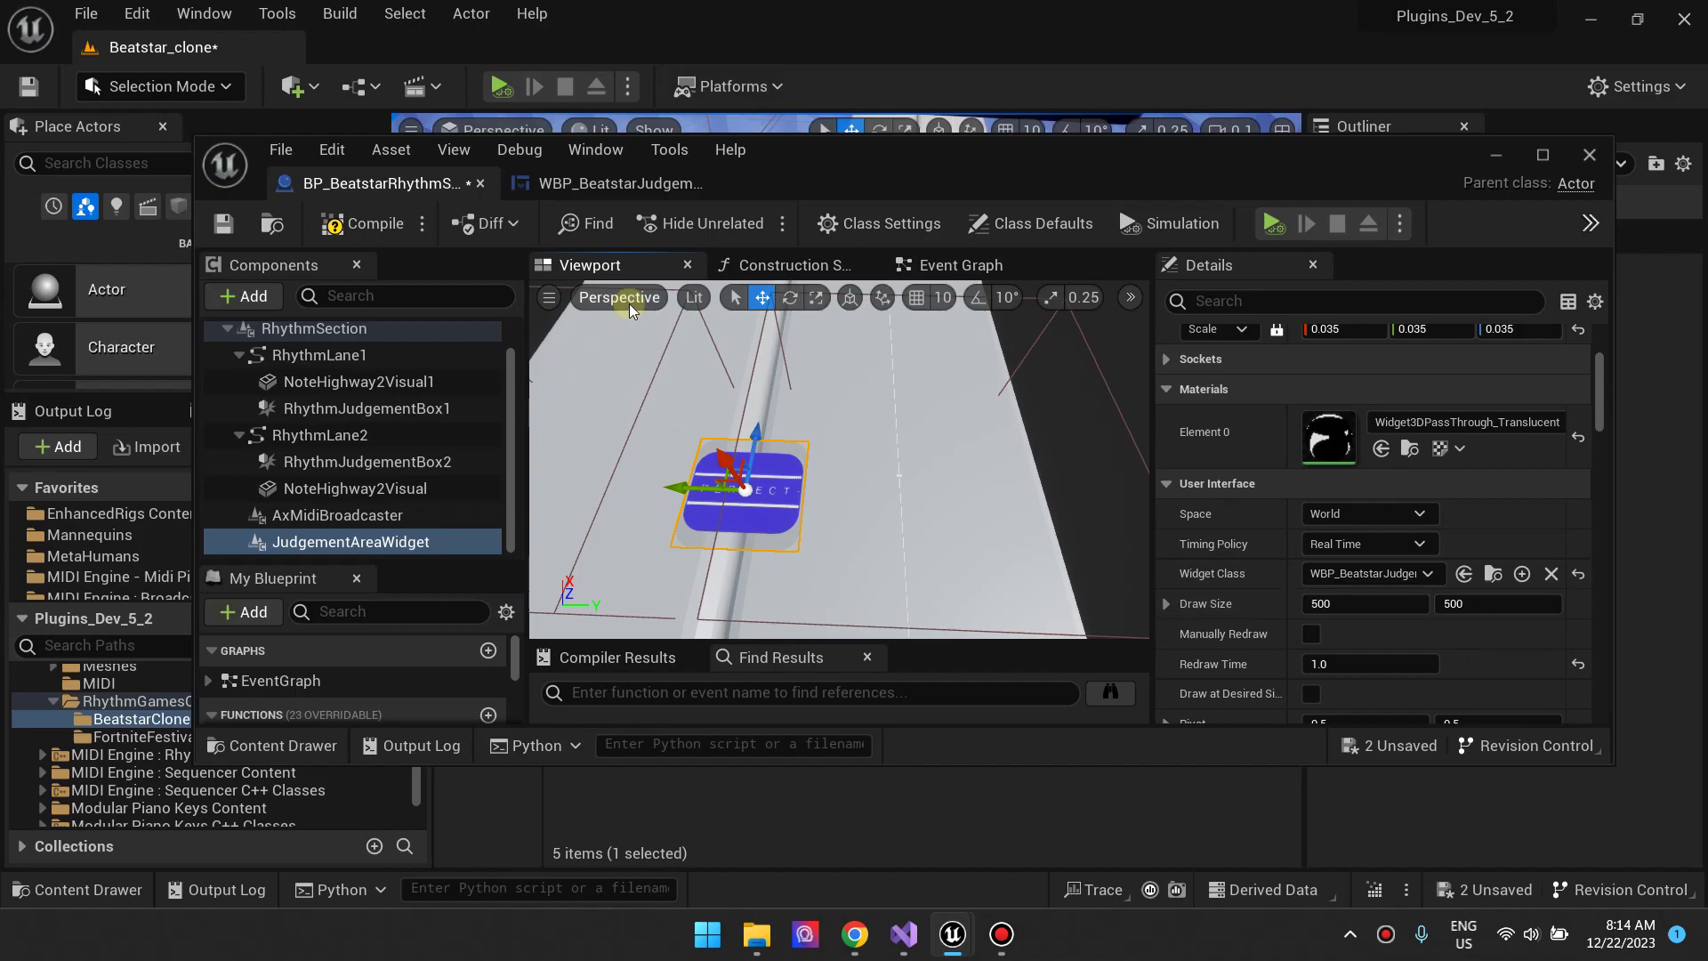
Resize the design canvas of WBP_BeatstarJudgement to 2560 x 1080.
{"action": "left_click", "coordinate": [642, 186]}
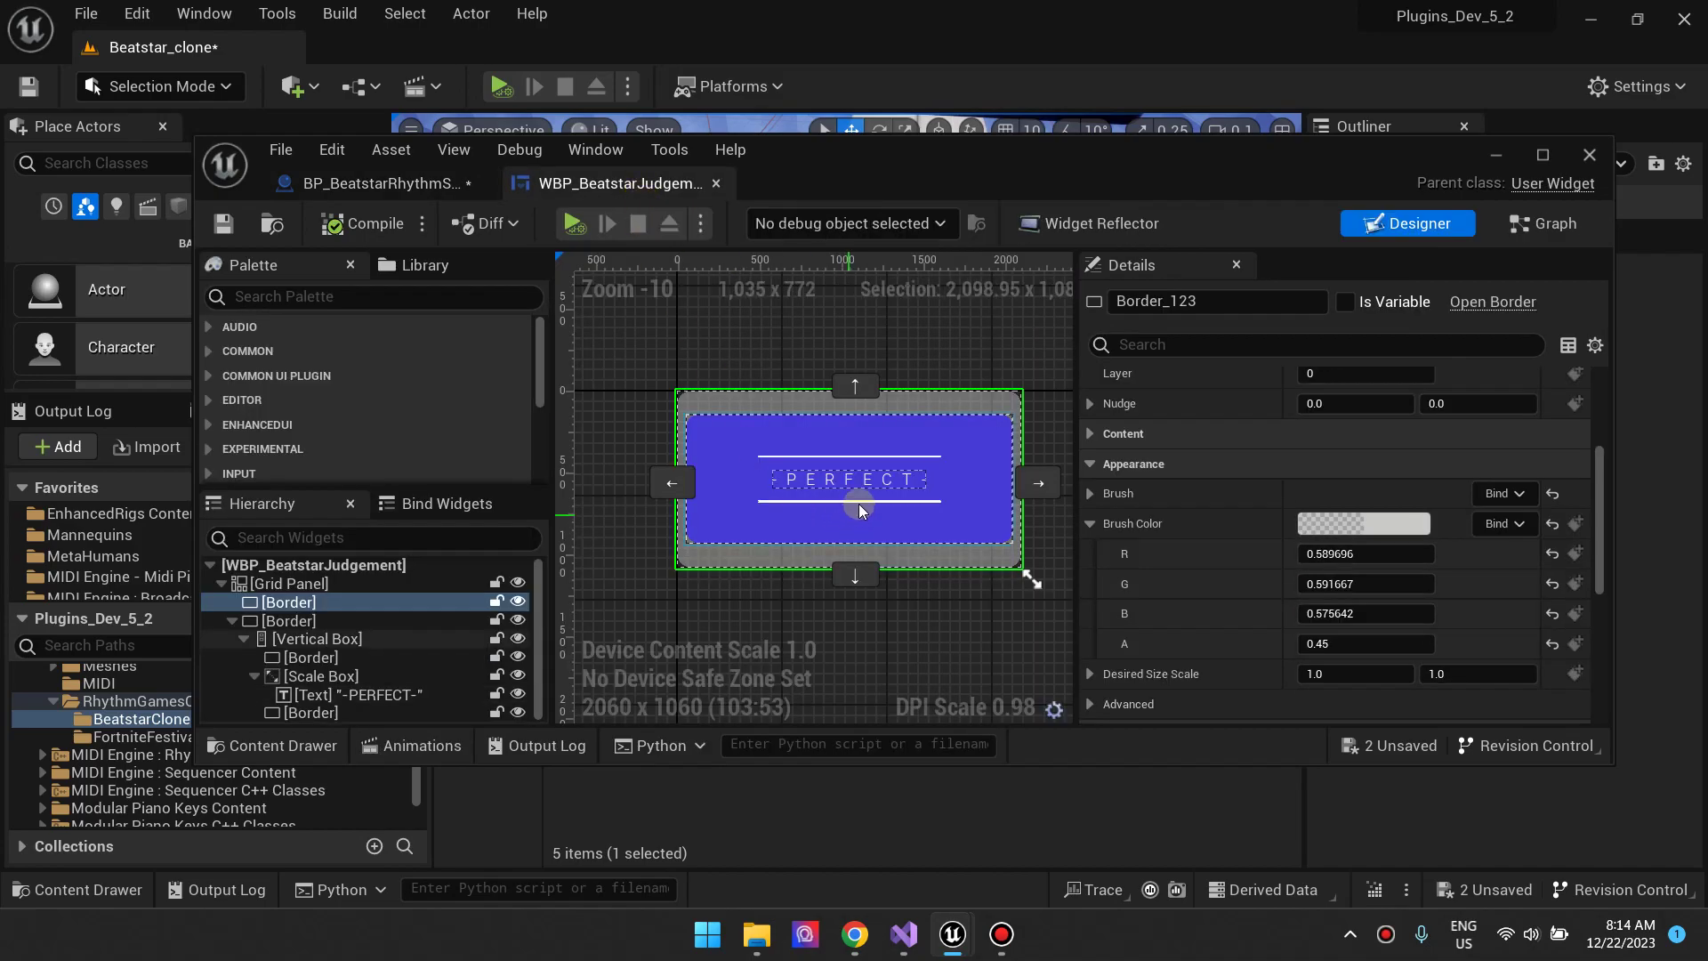
{"action": "right_click_drag", "start_coordinate": [943, 595], "coordinate": [913, 589]}
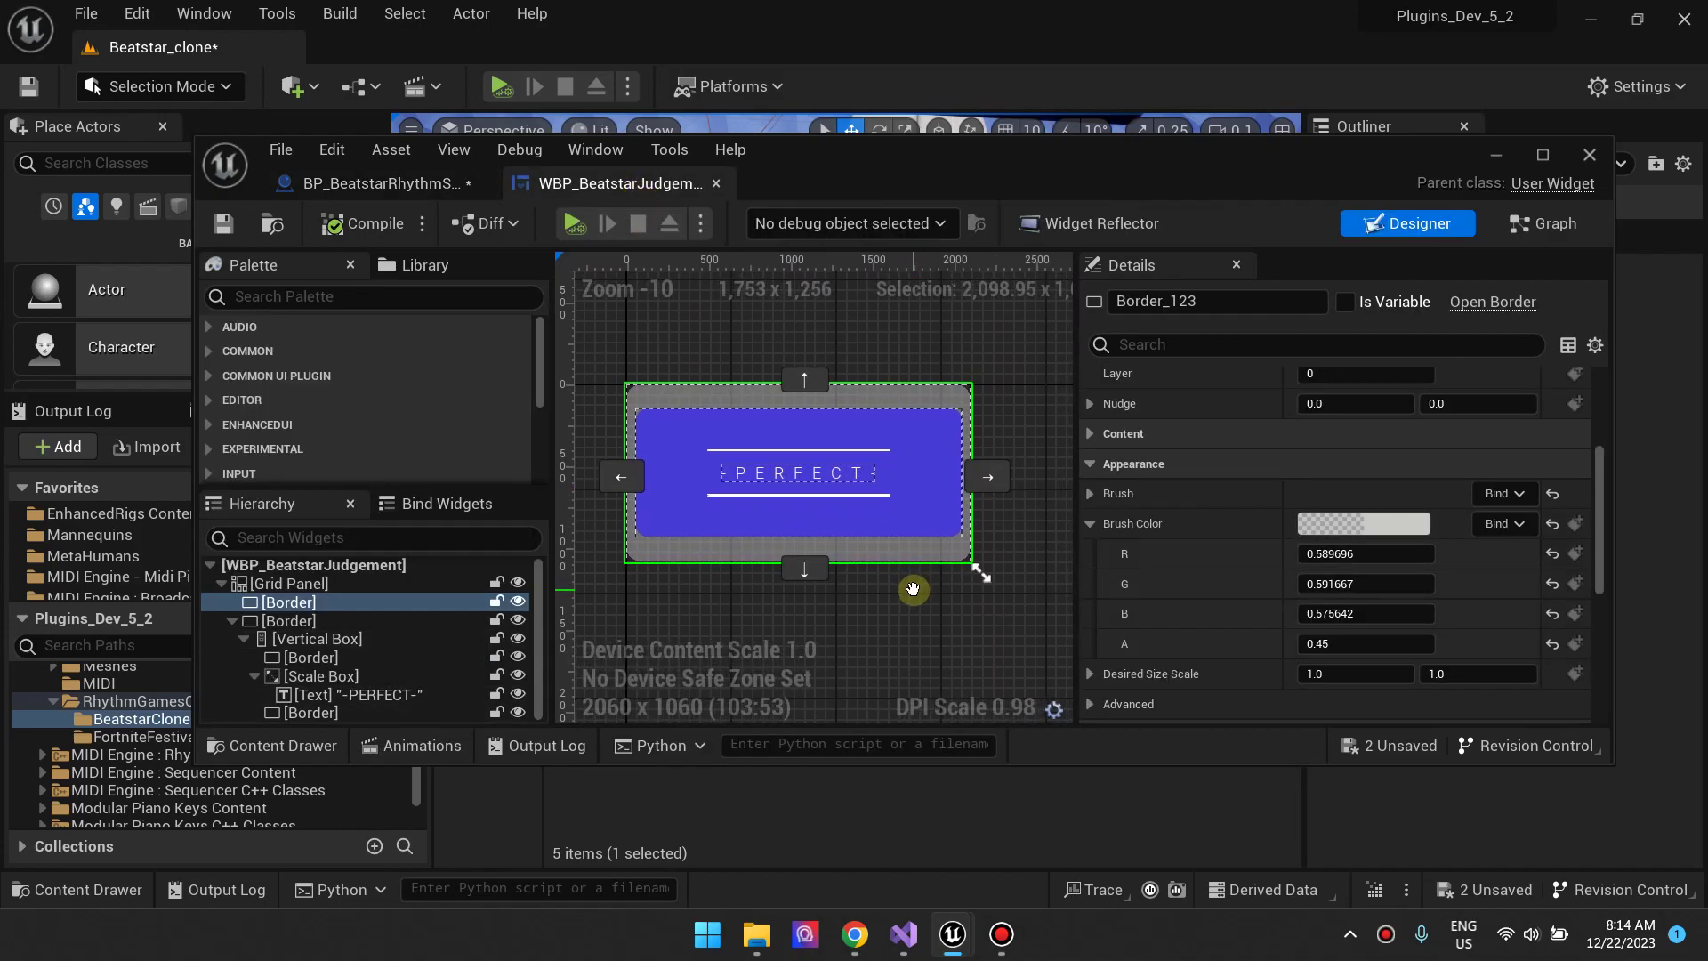
{"action": "left_click_drag", "start_coordinate": [980, 576], "coordinate": [1059, 574]}
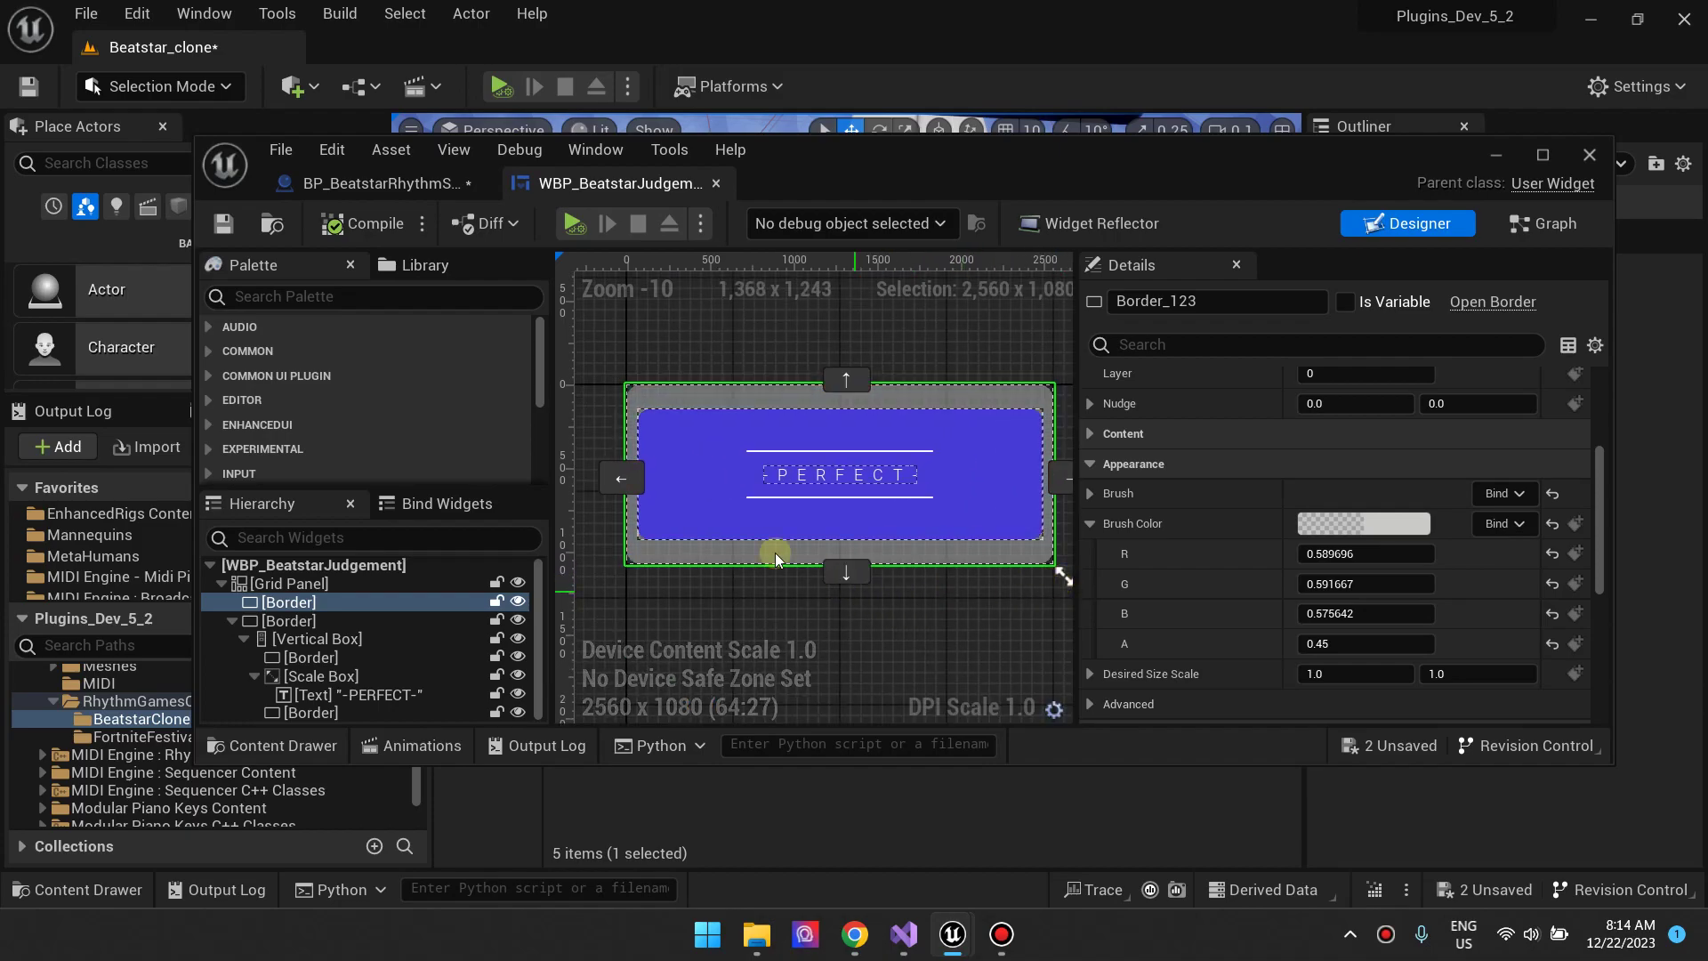
Set JudgementAreaWidget's draw size in BP_BeatstarRhythmSection to 2560 by 1080, matching the widget's design canvas.
{"action": "left_click", "coordinate": [374, 183]}
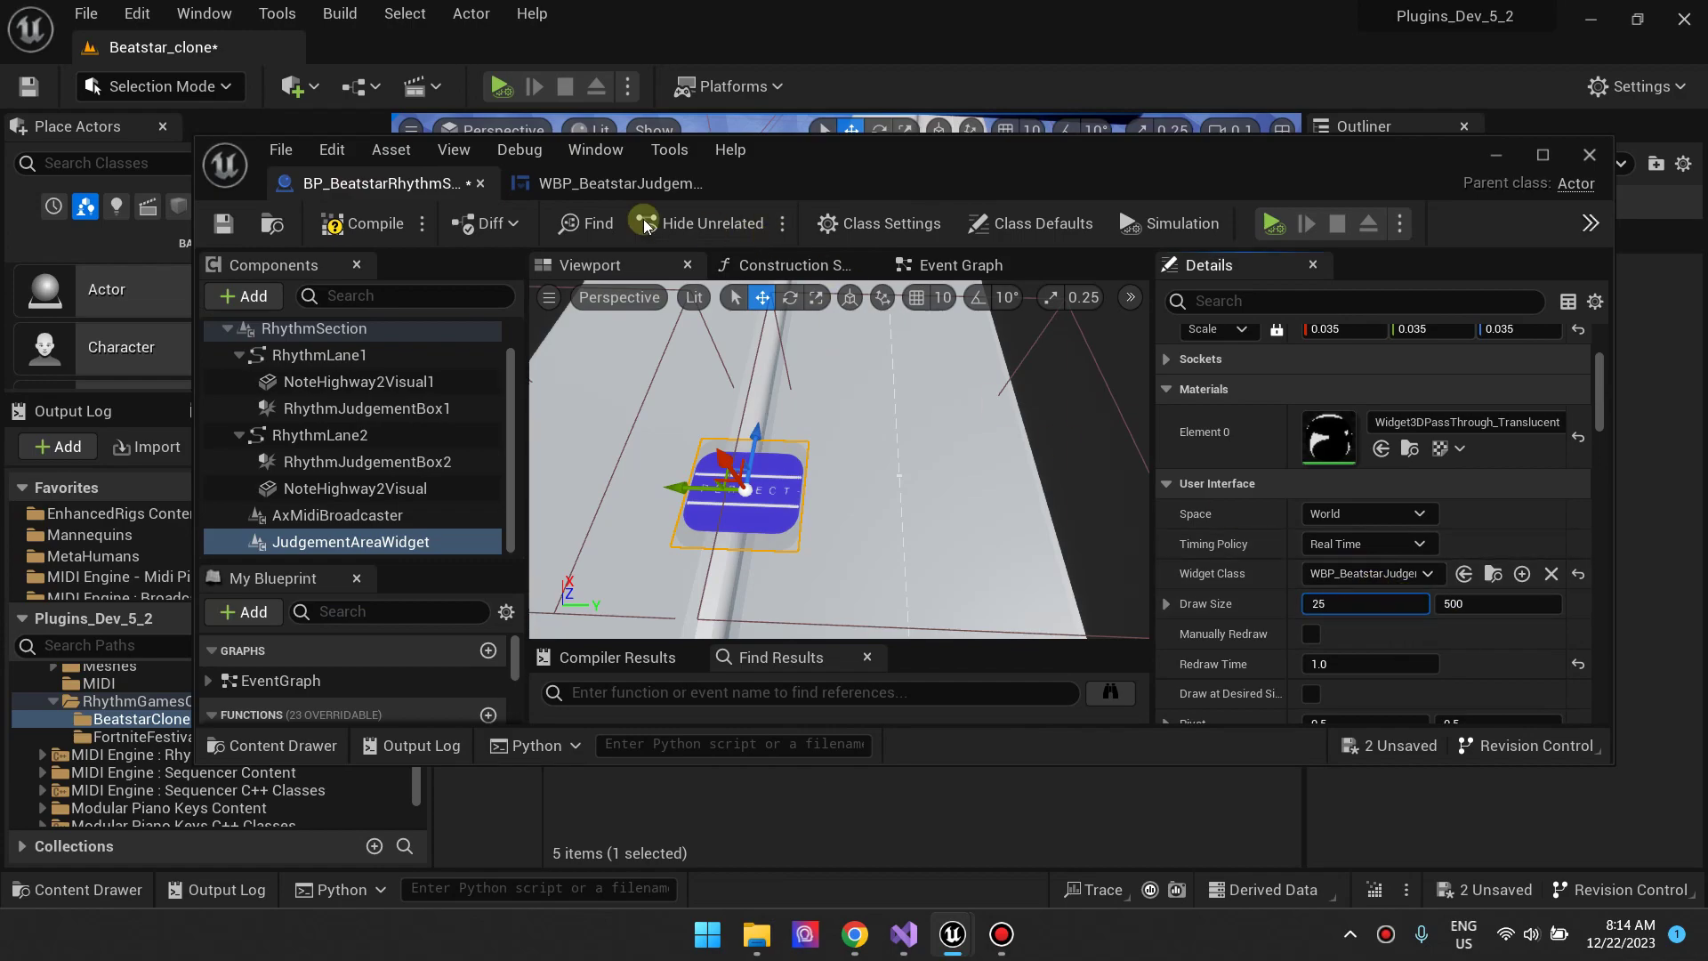
{"action": "left_click", "coordinate": [620, 183]}
{"action": "mouse_move", "coordinate": [1063, 577]}
{"action": "left_mouse_down"}
{"action": "mouse_move", "coordinate": [1042, 574]}
{"action": "mouse_move", "coordinate": [1064, 576]}
{"action": "left_mouse_up"}
{"action": "left_click", "coordinate": [360, 188]}
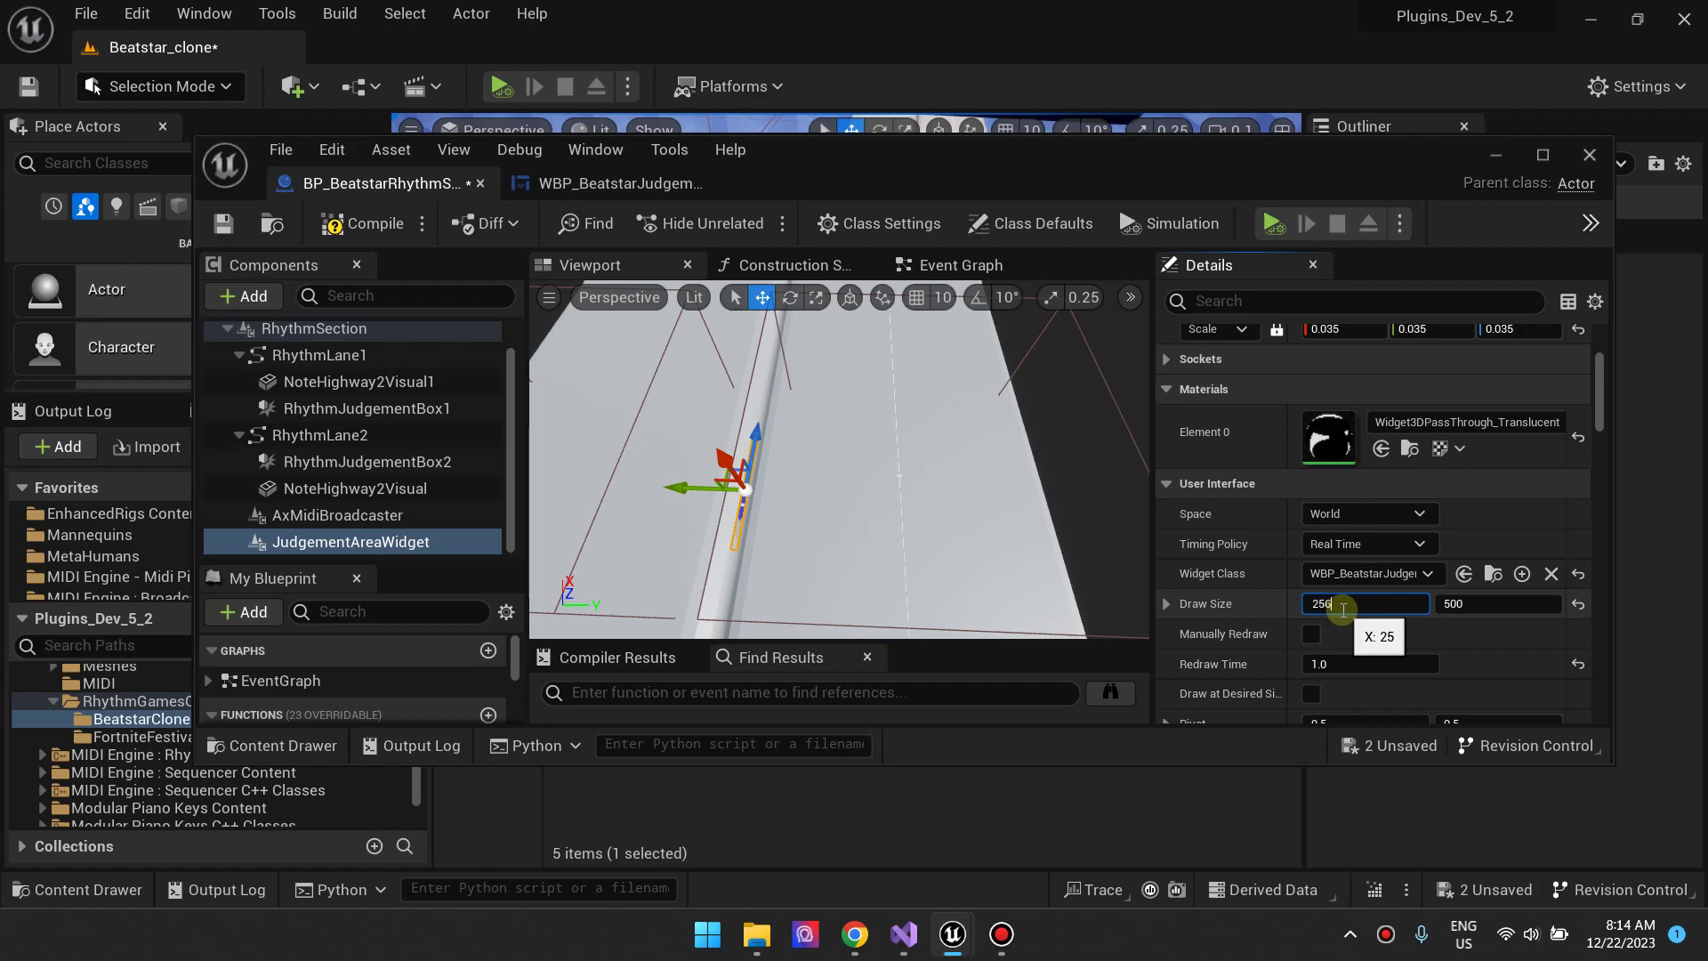
{"action": "left_click", "coordinate": [1467, 605]}
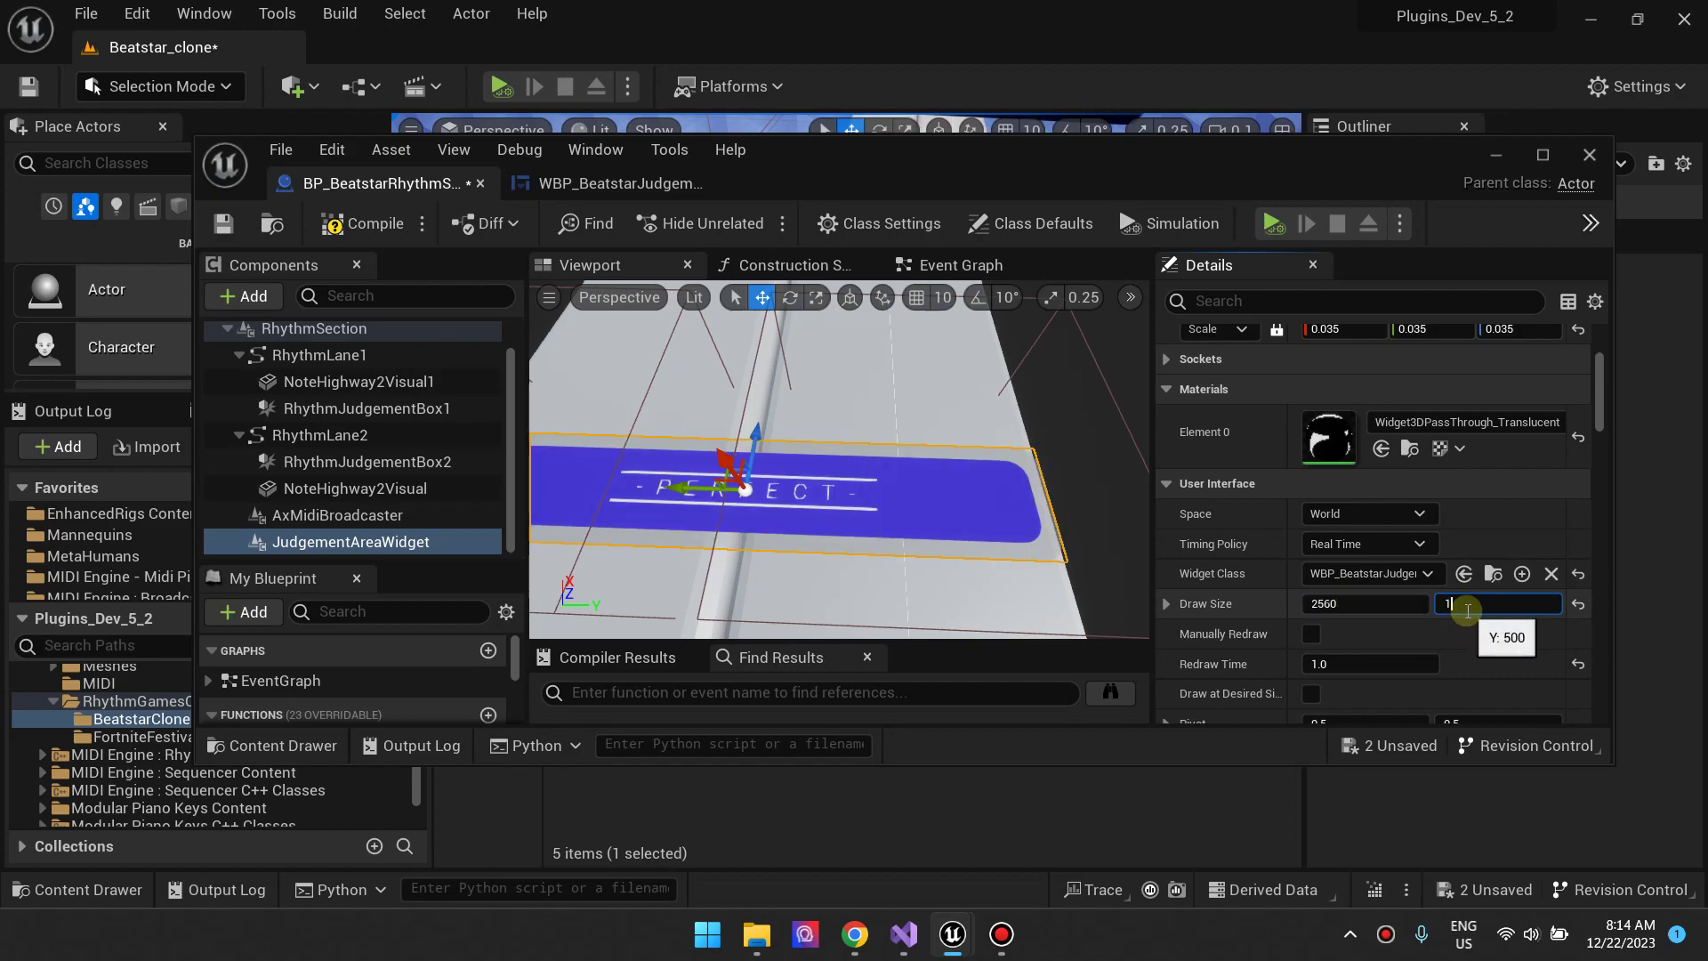
{"action": "key", "text": "Return"}
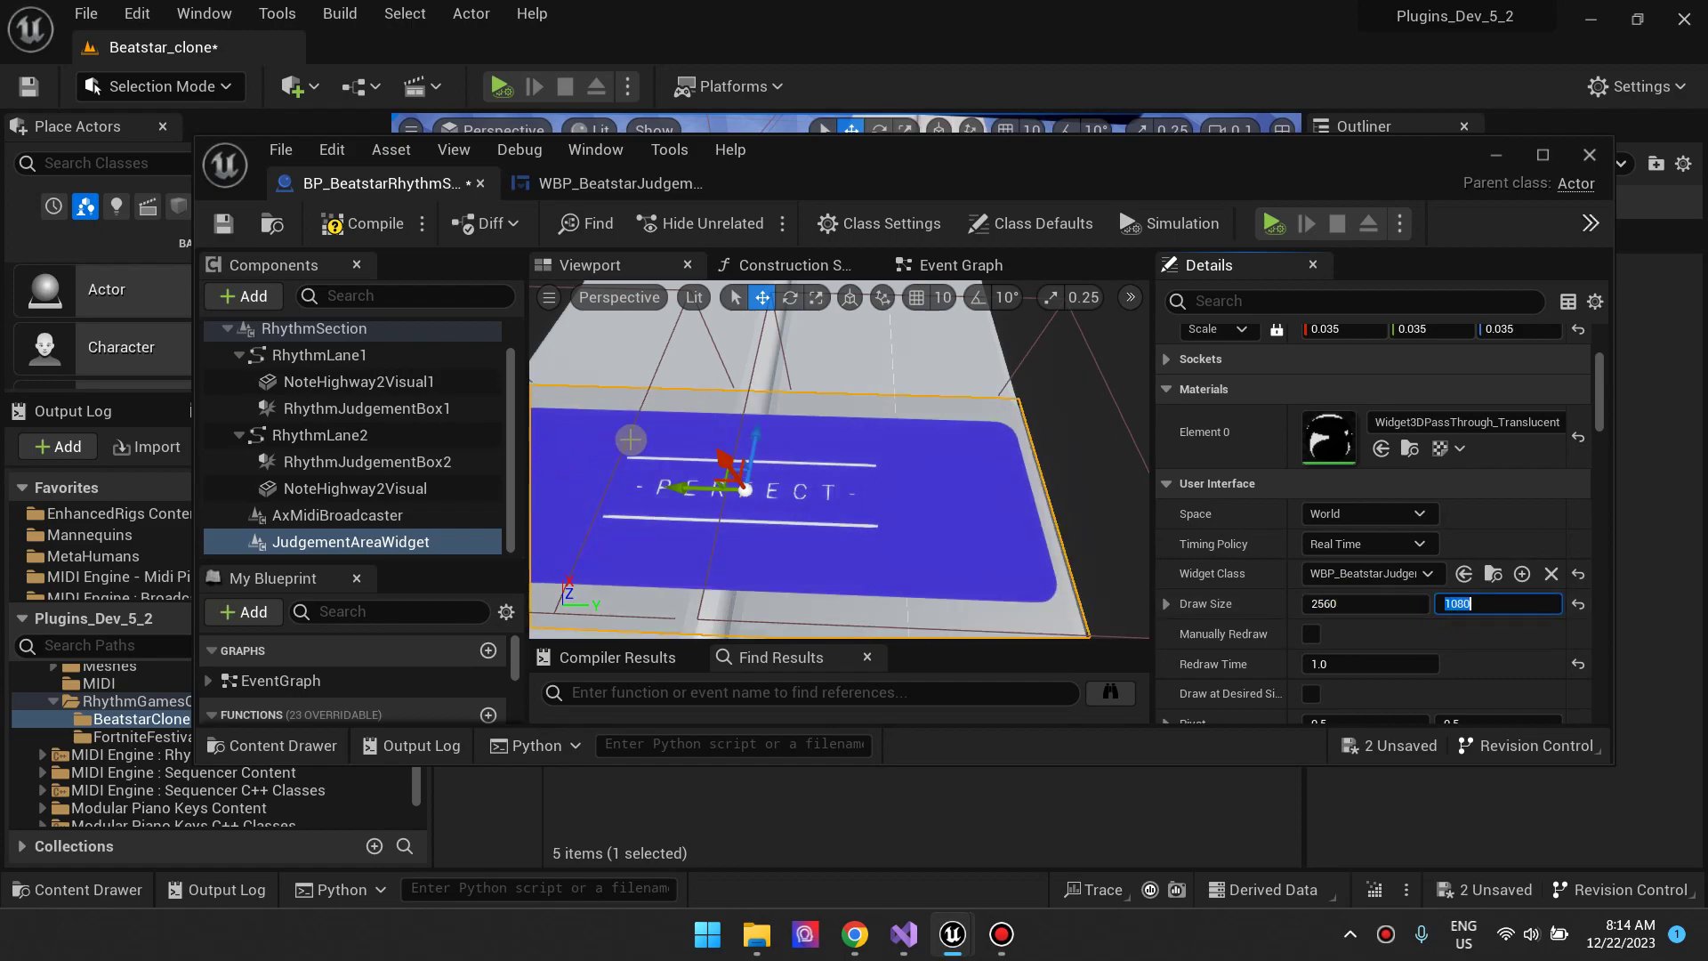
{"action": "scroll", "coordinate": [658, 441], "scroll_direction": "down", "scroll_amount": 6}
{"action": "right_click_drag", "start_coordinate": [810, 444], "coordinate": [817, 438]}
{"action": "key", "text": "f"}
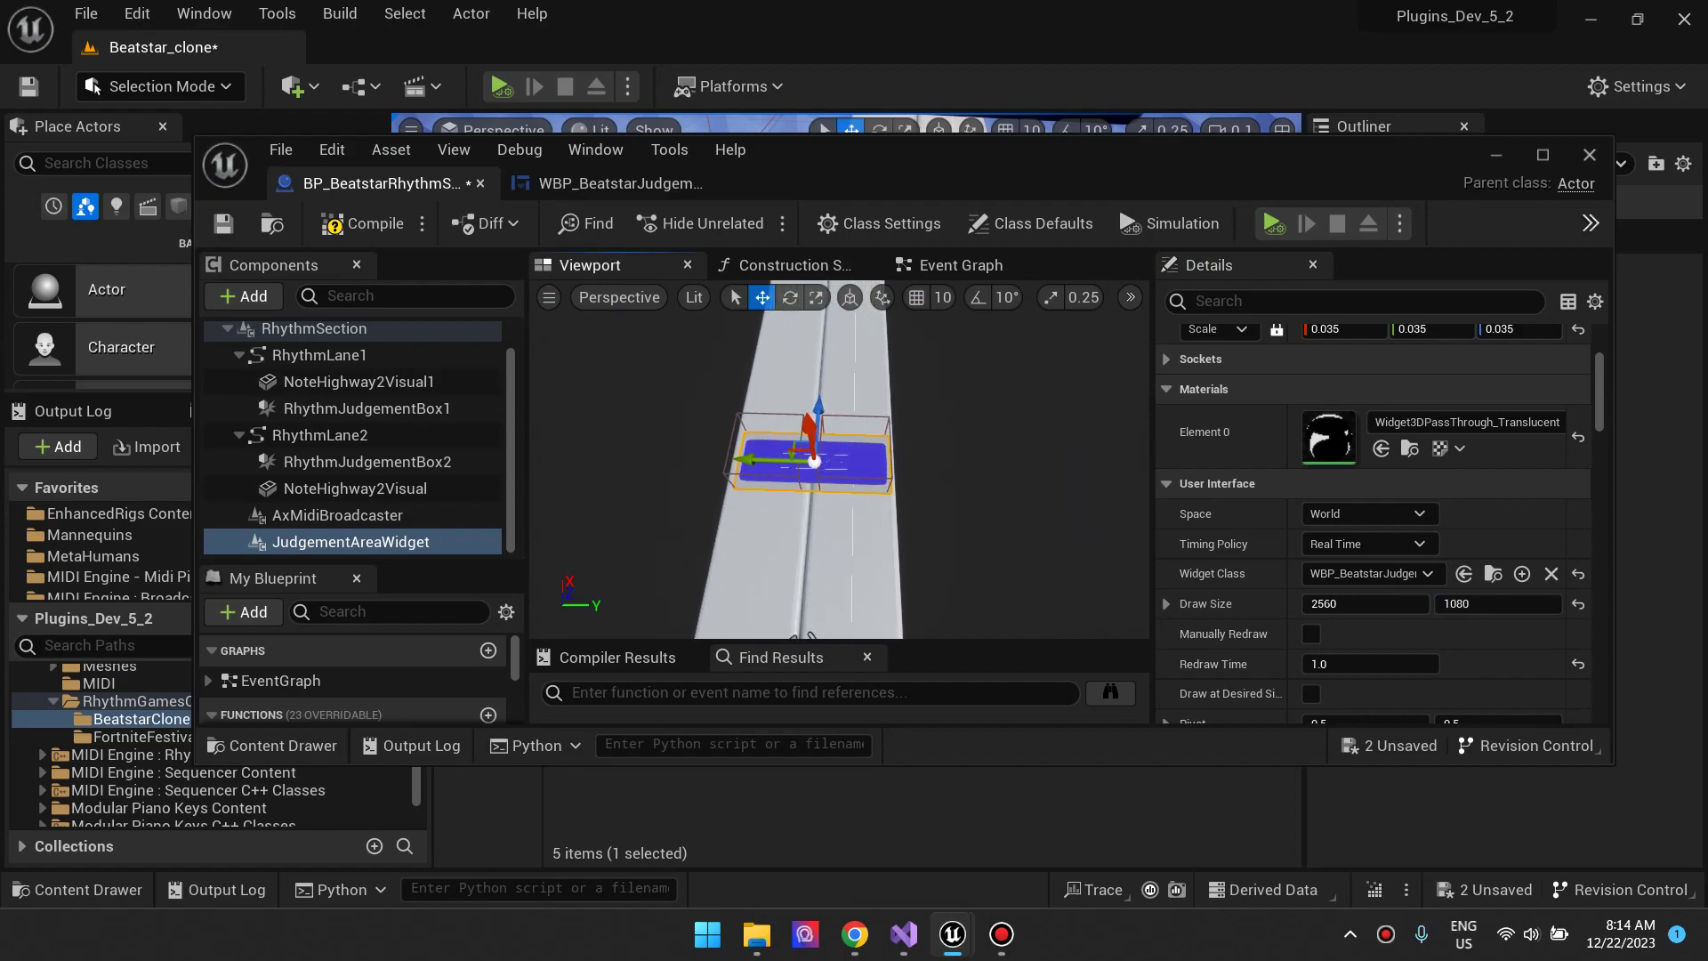
Compile and save BP_BeatstarRhythmSection and check the resized judgement area in the level behind the blueprint window.
{"action": "left_click_drag", "start_coordinate": [892, 206], "coordinate": [848, 230]}
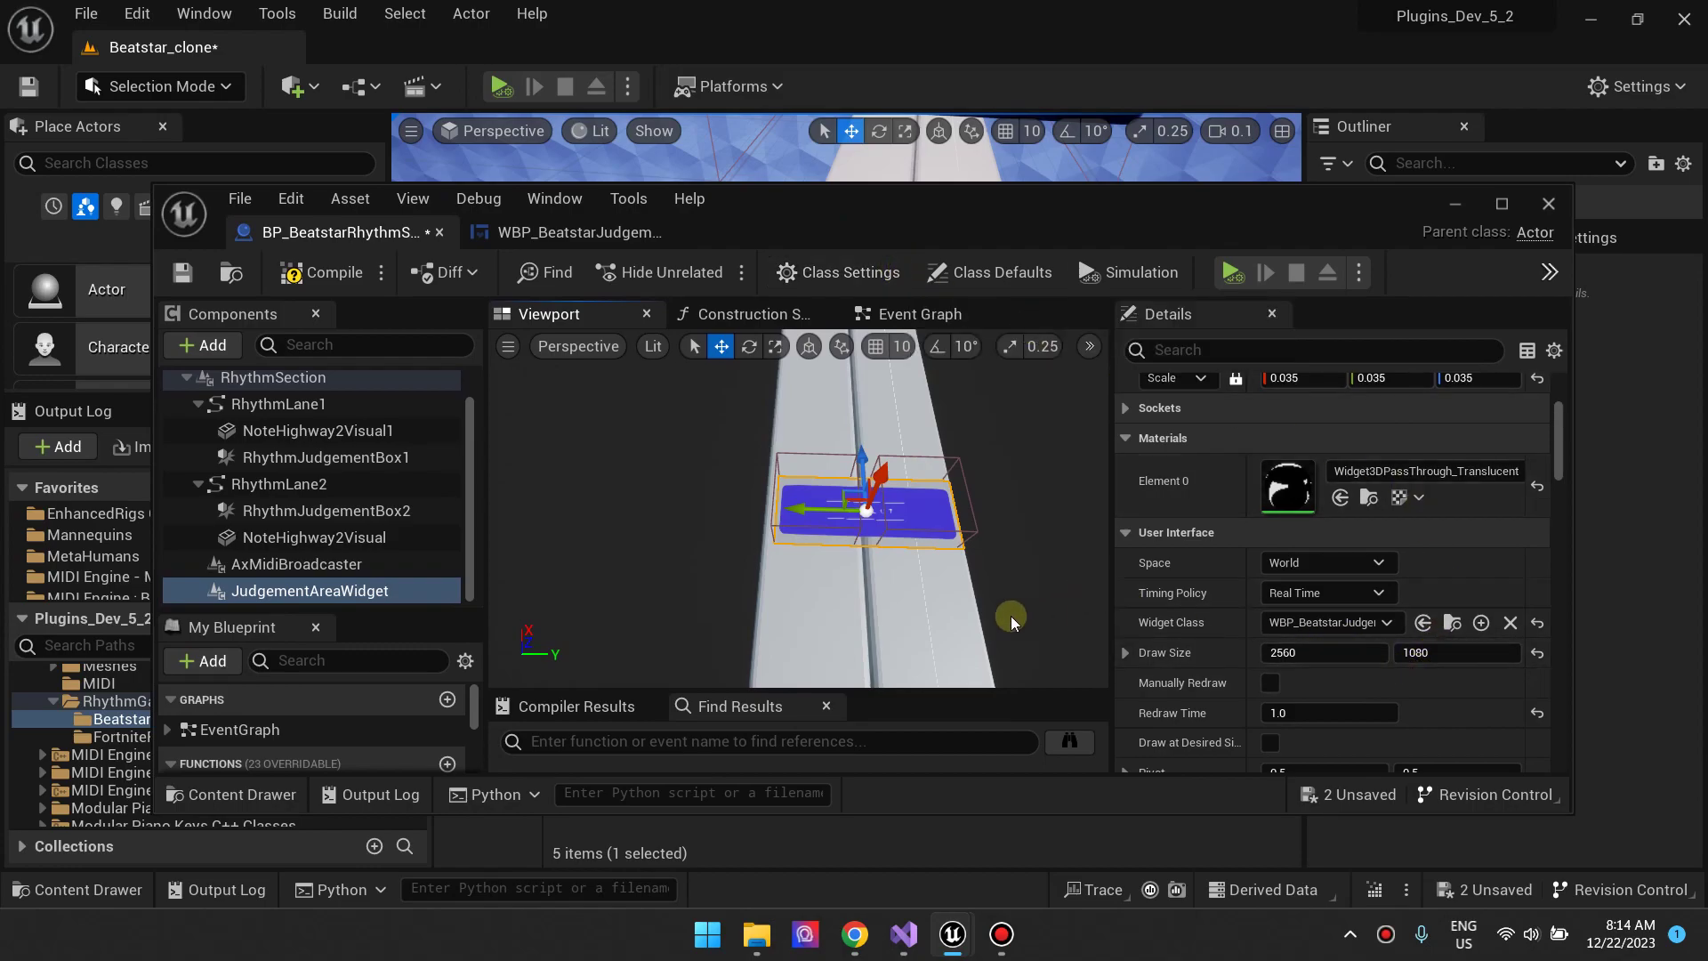
{"action": "left_click", "coordinate": [309, 283]}
{"action": "left_click", "coordinate": [182, 272]}
{"action": "left_click_drag", "start_coordinate": [840, 216], "coordinate": [934, 365]}
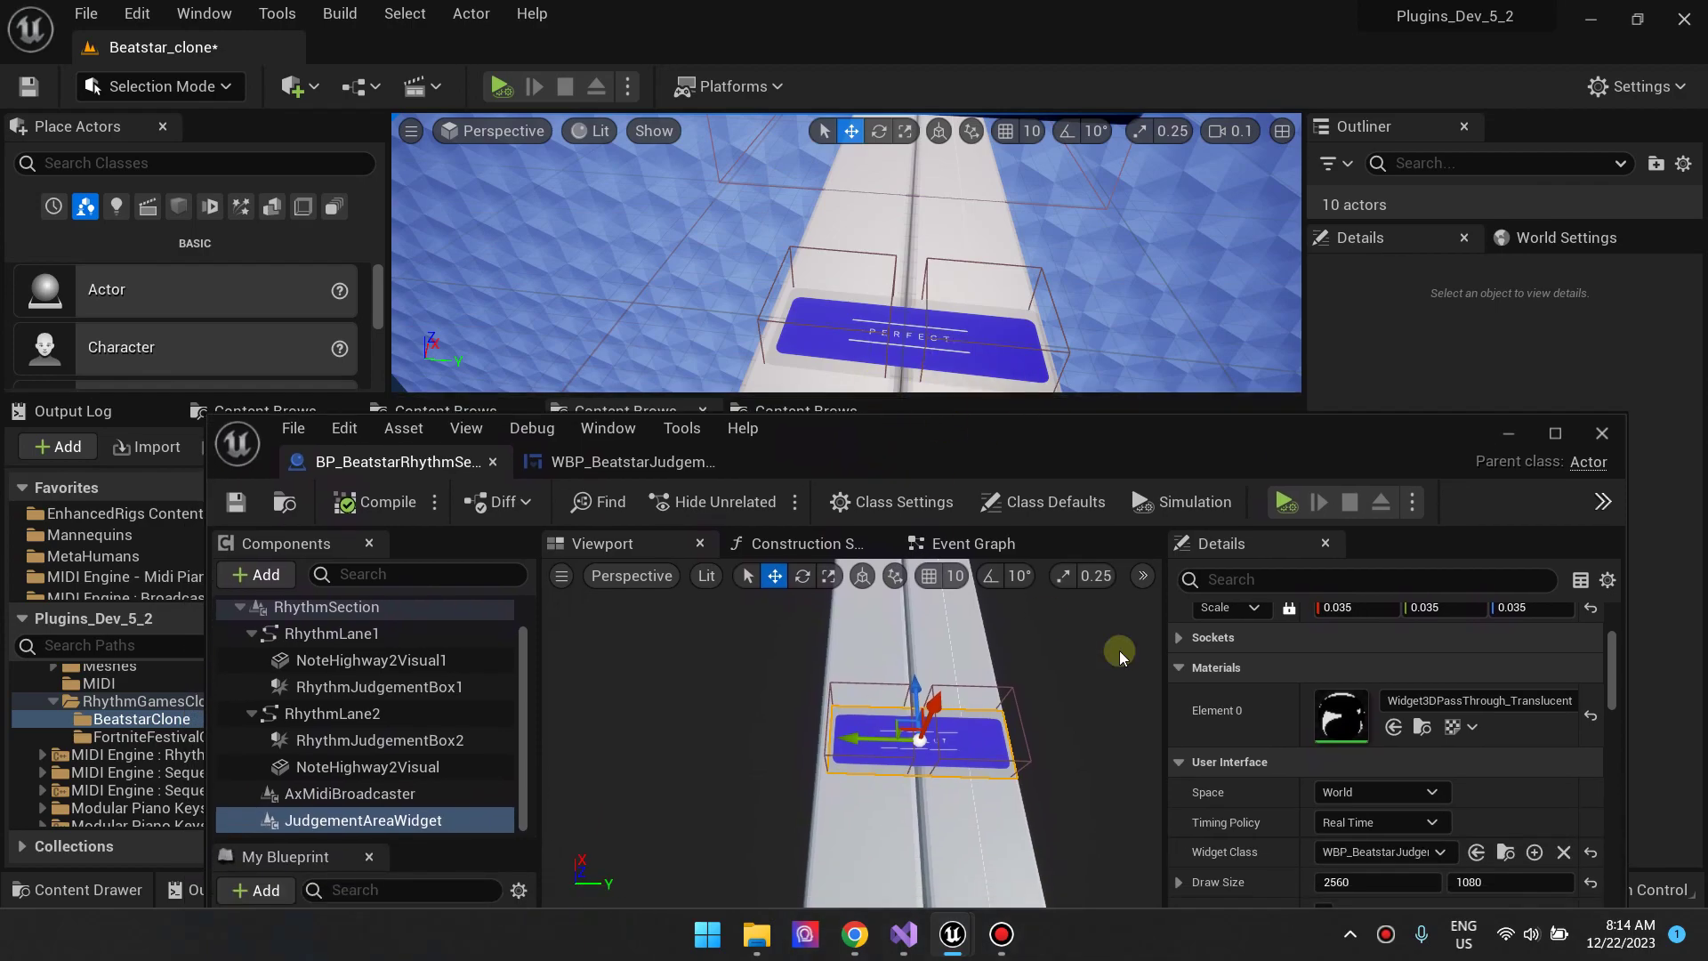
{"action": "left_click_drag", "start_coordinate": [1006, 460], "coordinate": [971, 280]}
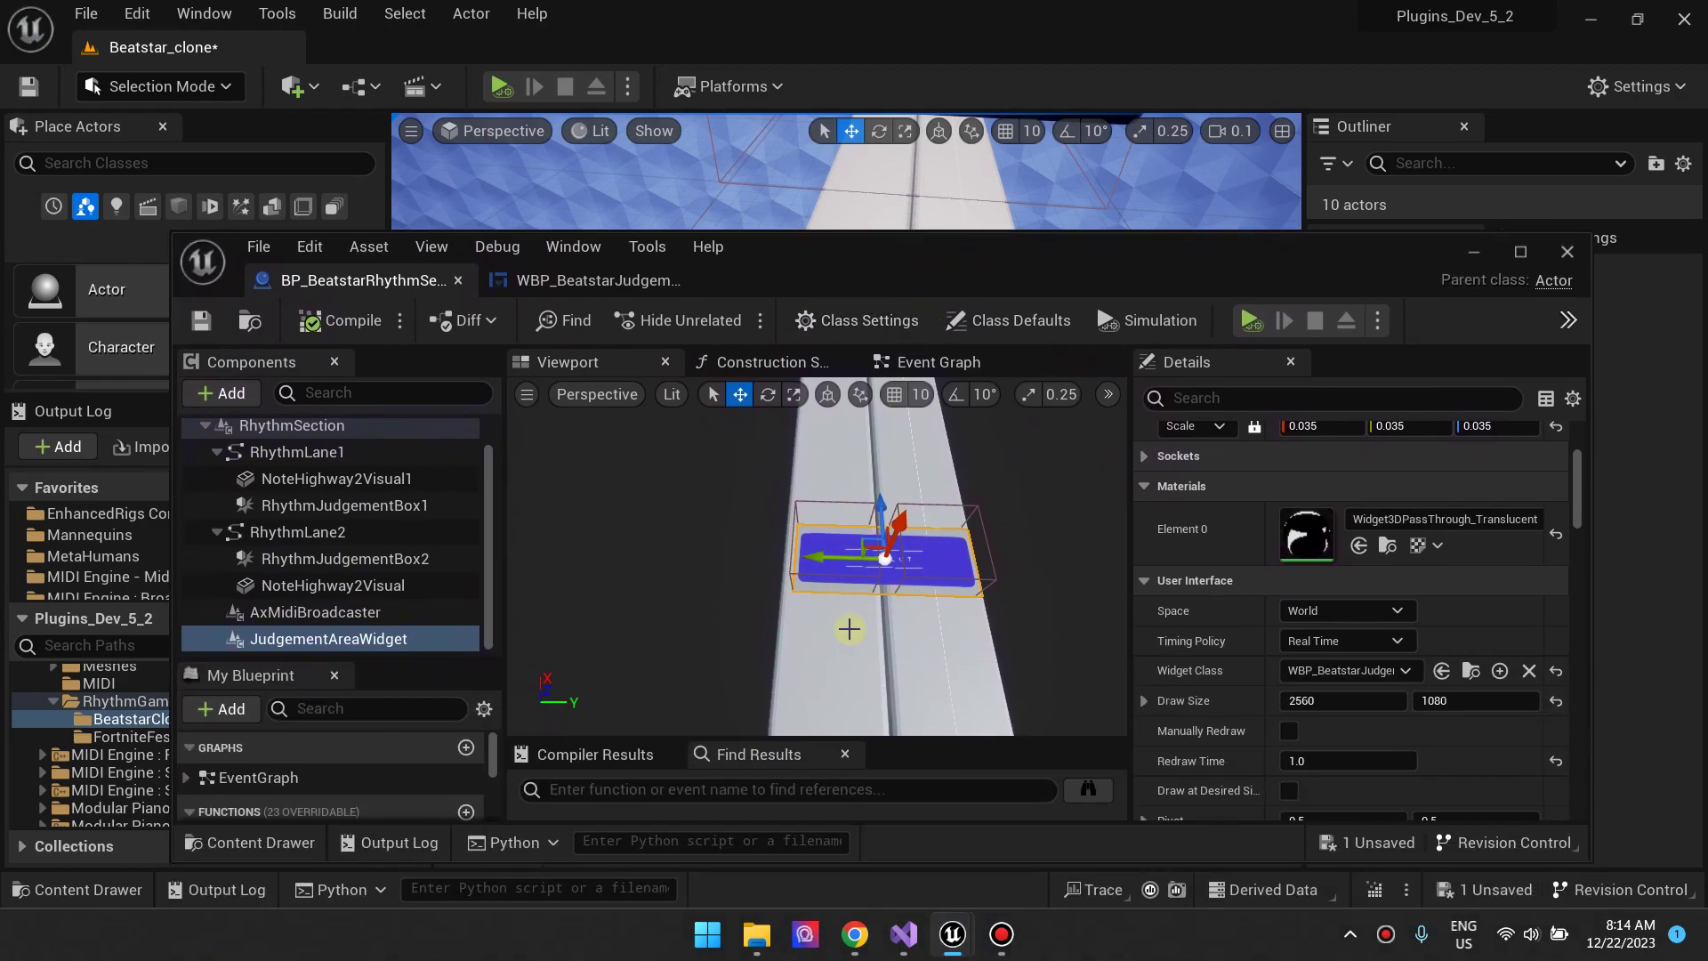
Move JudgementAreaWidget sideways along Y off the highway and back to the centre between the two lanes.
{"action": "right_click_drag", "start_coordinate": [926, 605], "coordinate": [828, 555]}
{"action": "left_click_drag", "start_coordinate": [833, 542], "coordinate": [1046, 545]}
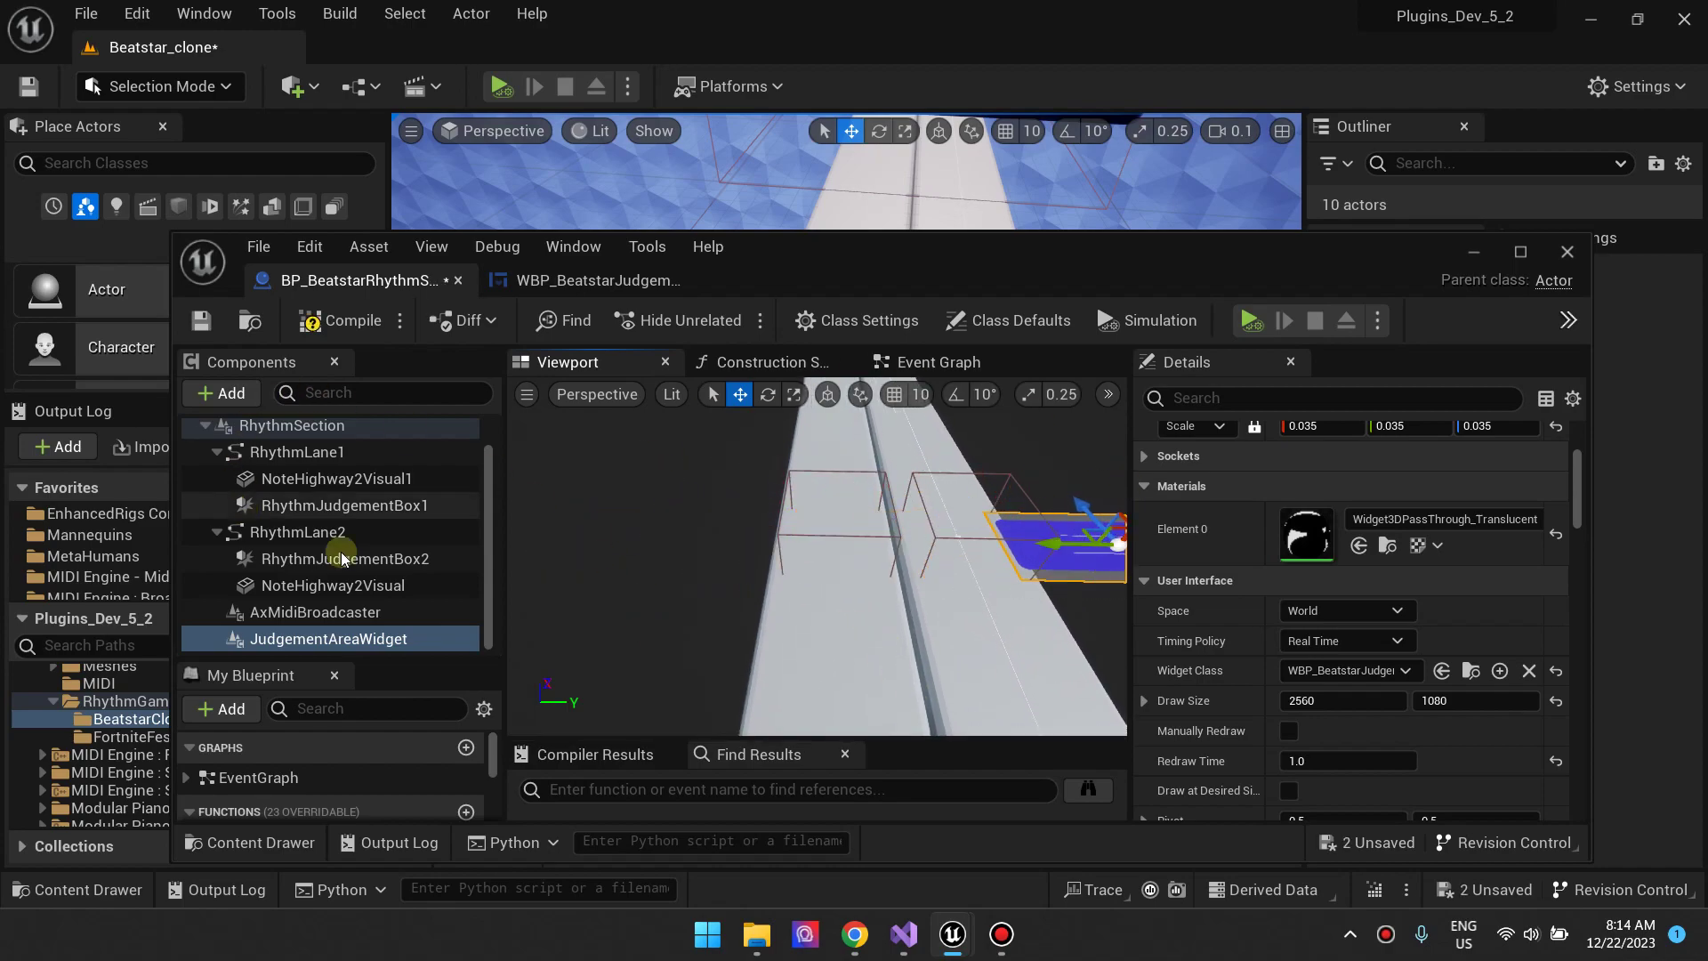
{"action": "scroll", "coordinate": [334, 498], "scroll_direction": "up", "scroll_amount": 1}
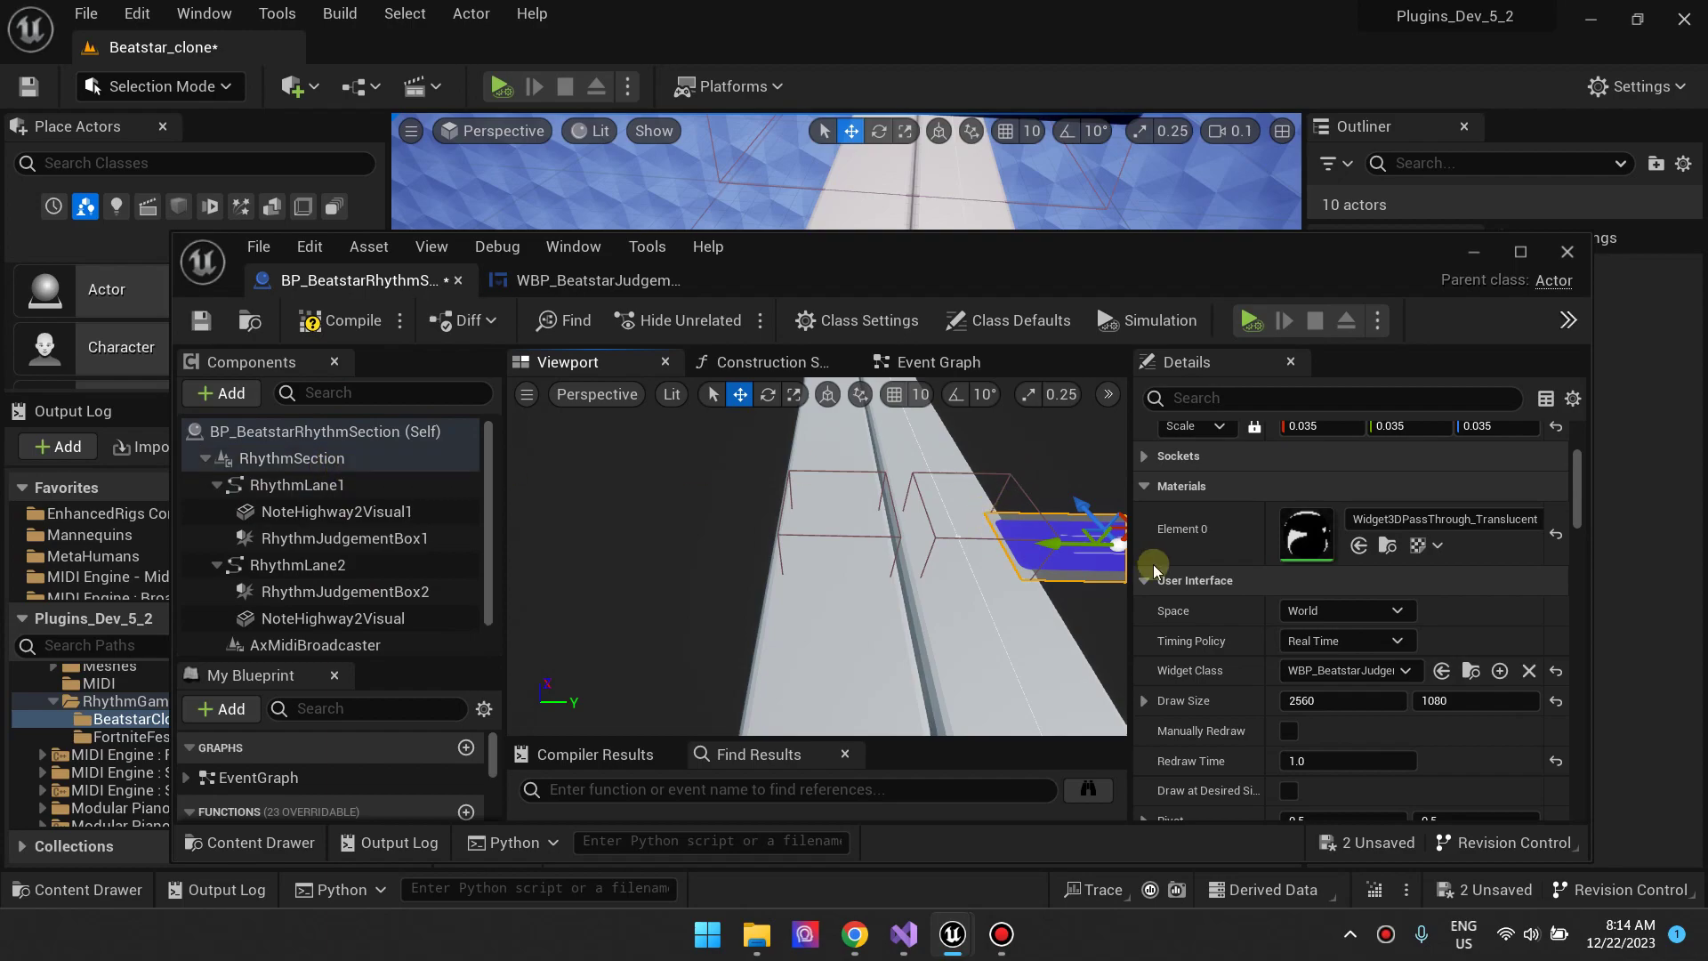
{"action": "left_click_drag", "start_coordinate": [1045, 545], "coordinate": [827, 557]}
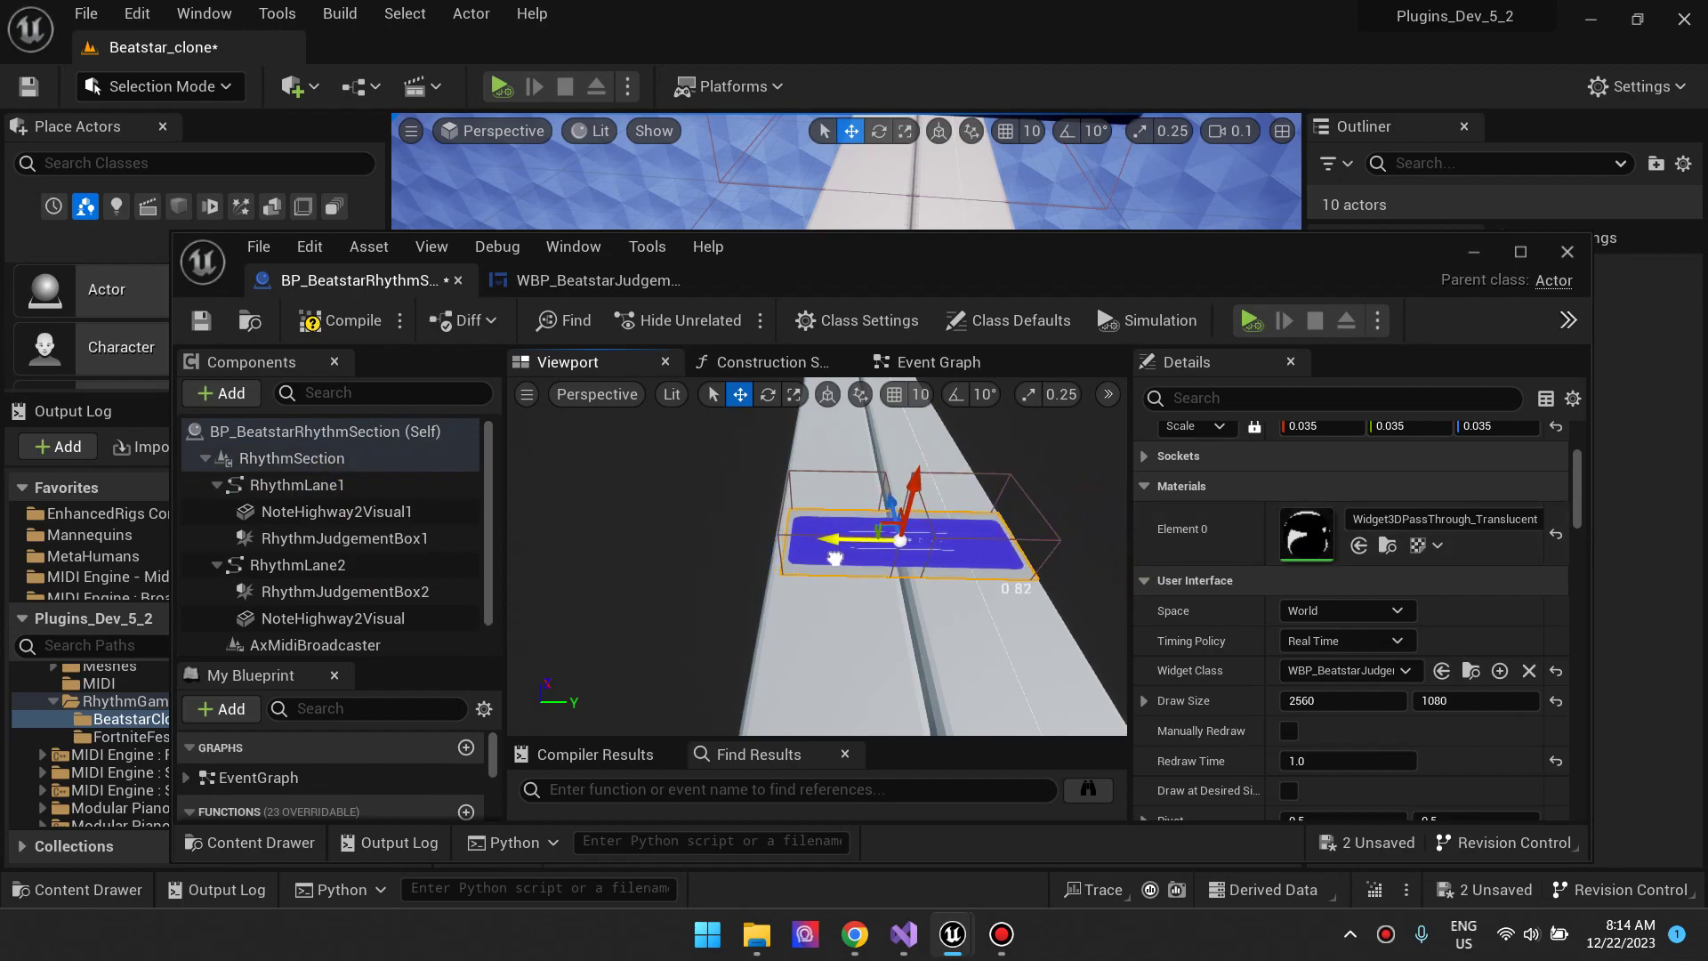
{"action": "right_click_drag", "start_coordinate": [940, 561], "coordinate": [920, 562]}
{"action": "key", "text": "s"}
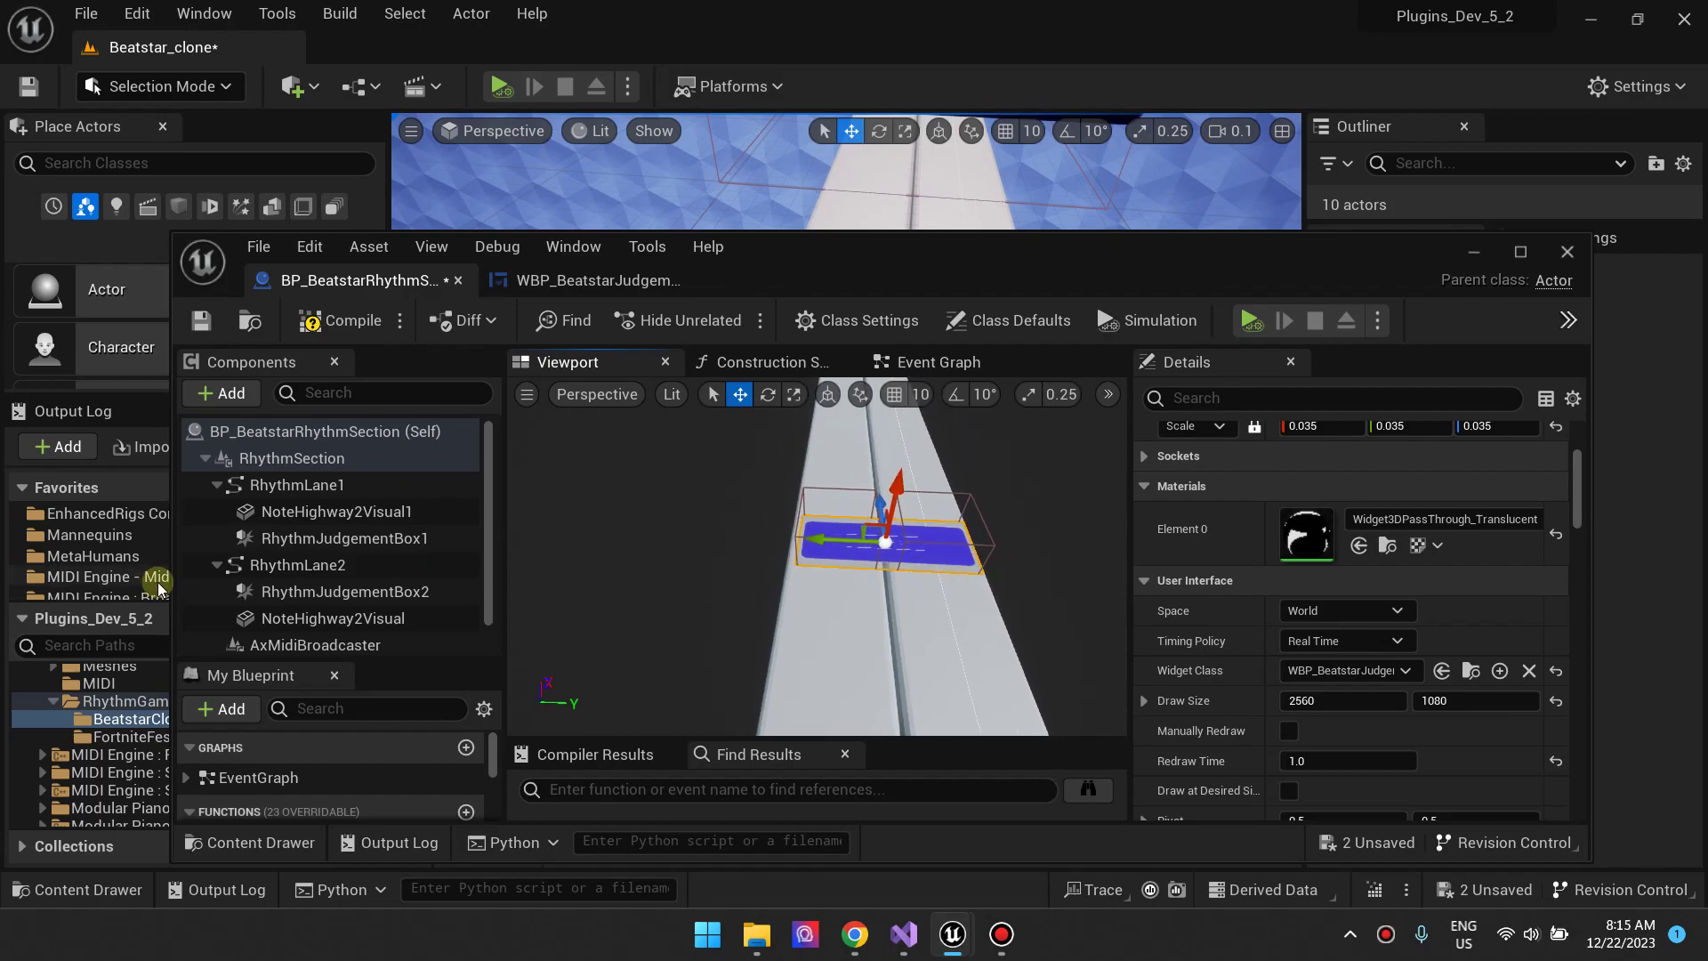
Collapse RhythmLane1 and RhythmLane2 in the component hierarchy.
{"action": "scroll", "coordinate": [156, 583], "scroll_direction": "down", "scroll_amount": 3}
{"action": "scroll", "coordinate": [356, 605], "scroll_direction": "down", "scroll_amount": 2}
{"action": "left_click", "coordinate": [216, 532]}
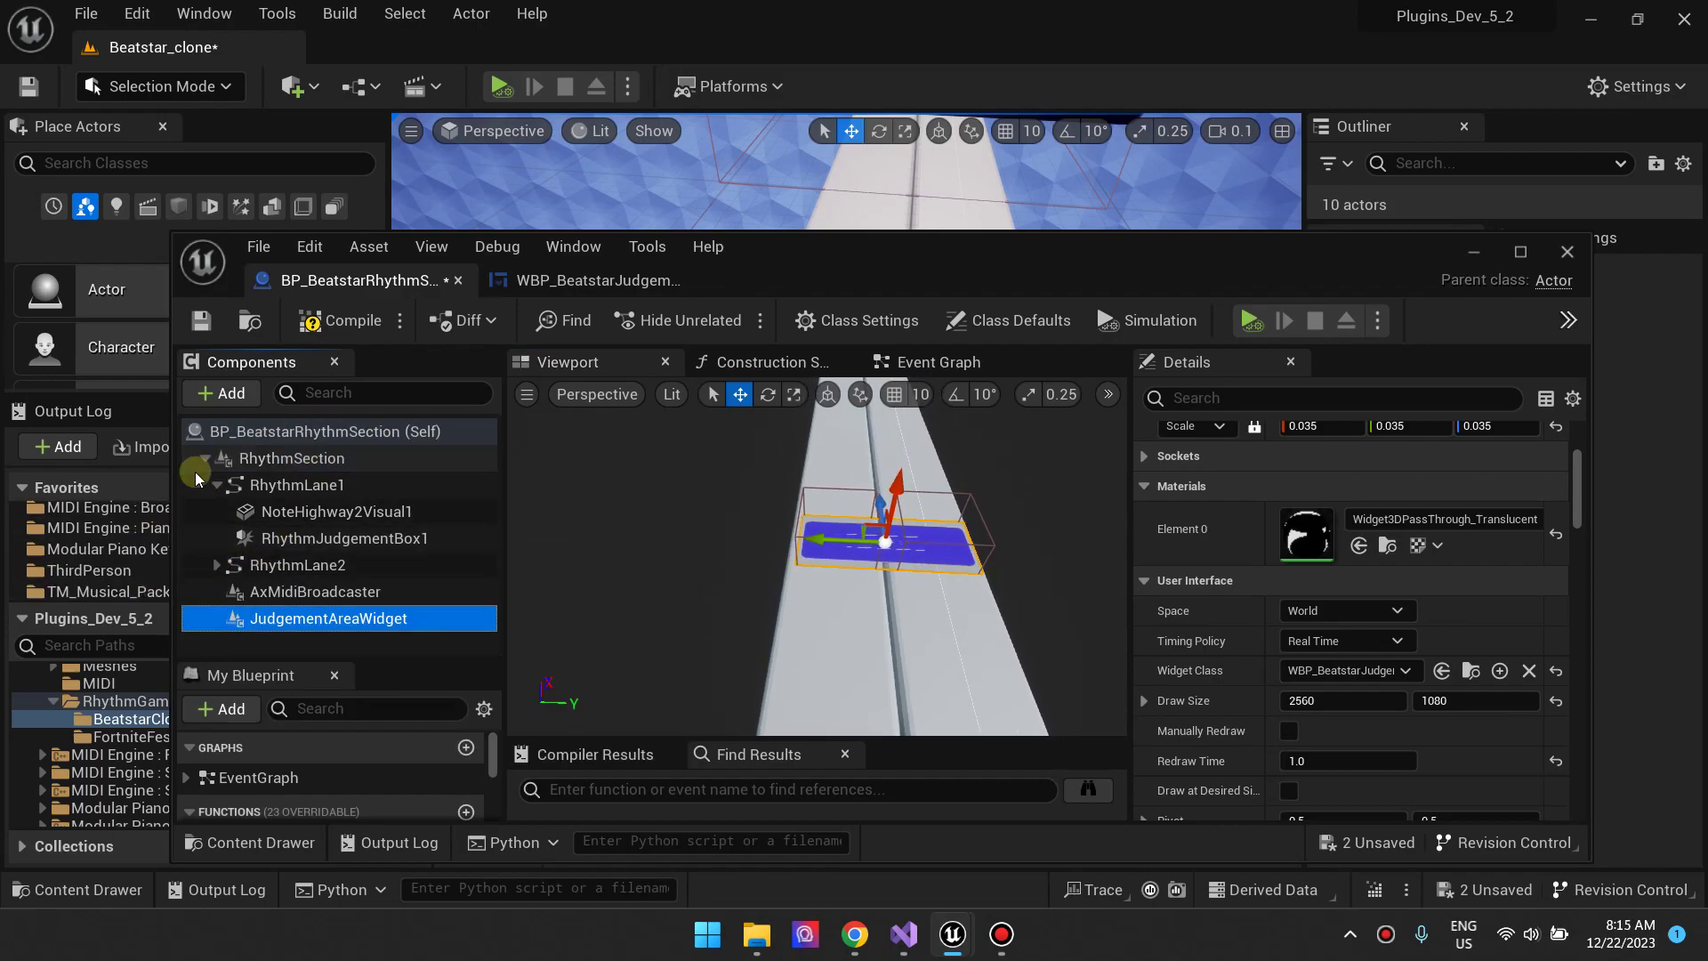
{"action": "left_click", "coordinate": [220, 487]}
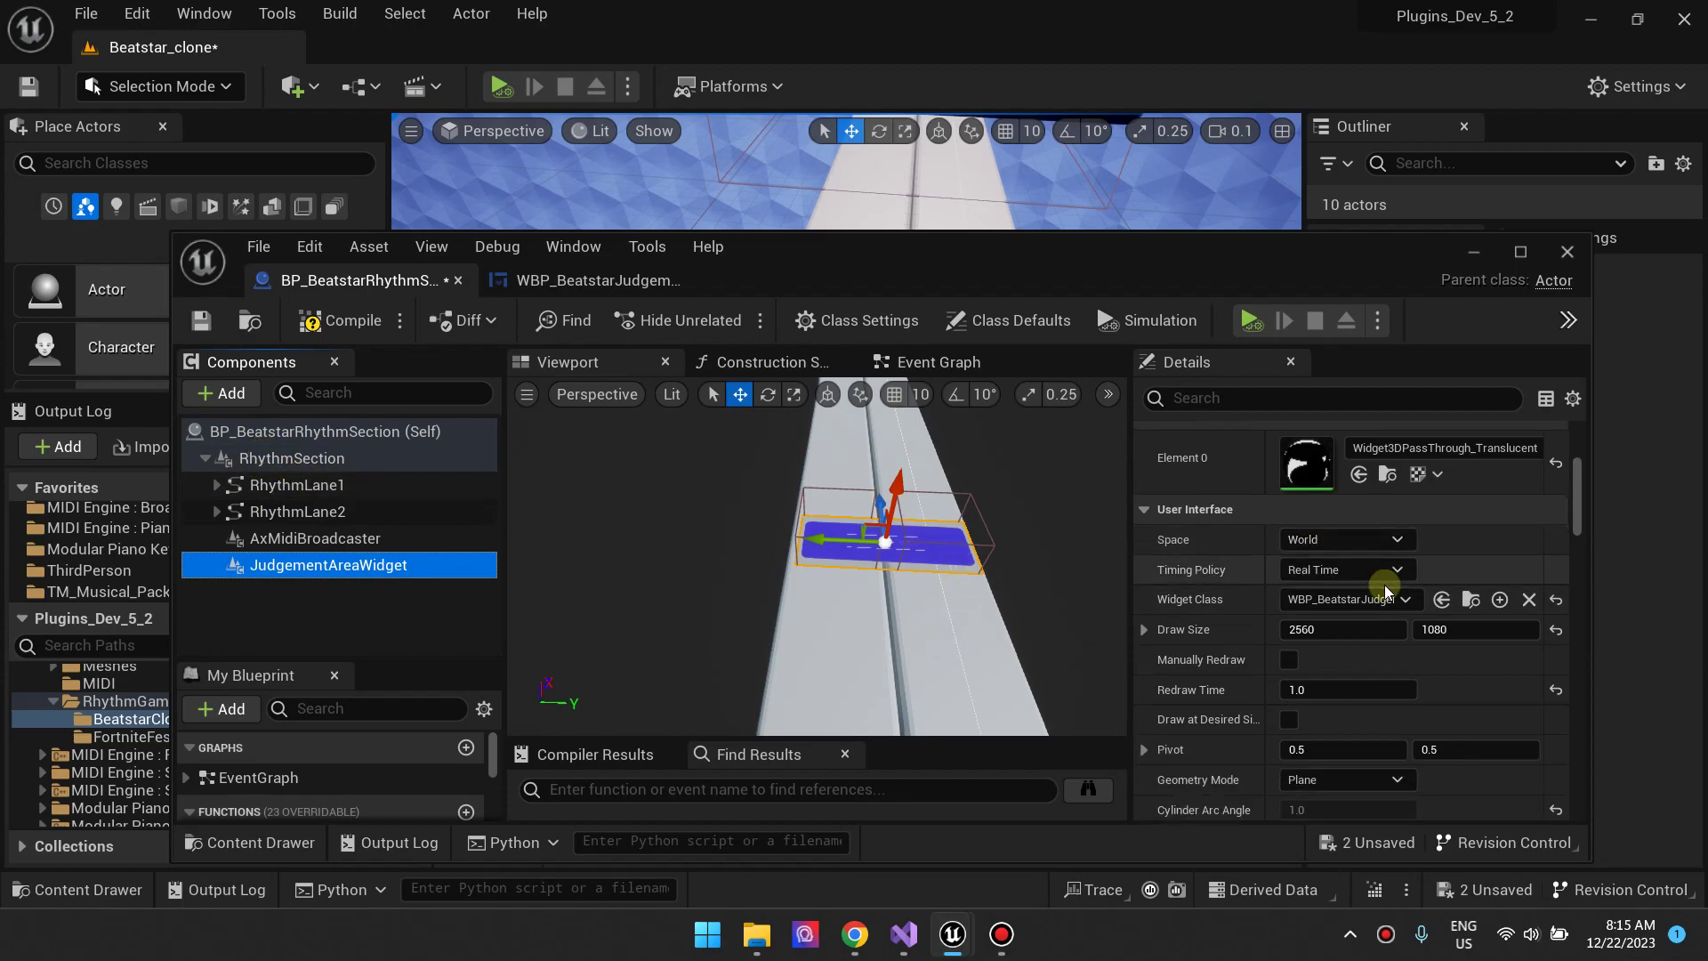
Read the Redraw Time description for JudgementAreaWidget, reset the value to its default, and set it again to 1.0.
{"action": "scroll", "coordinate": [1384, 583], "scroll_direction": "down", "scroll_amount": 4}
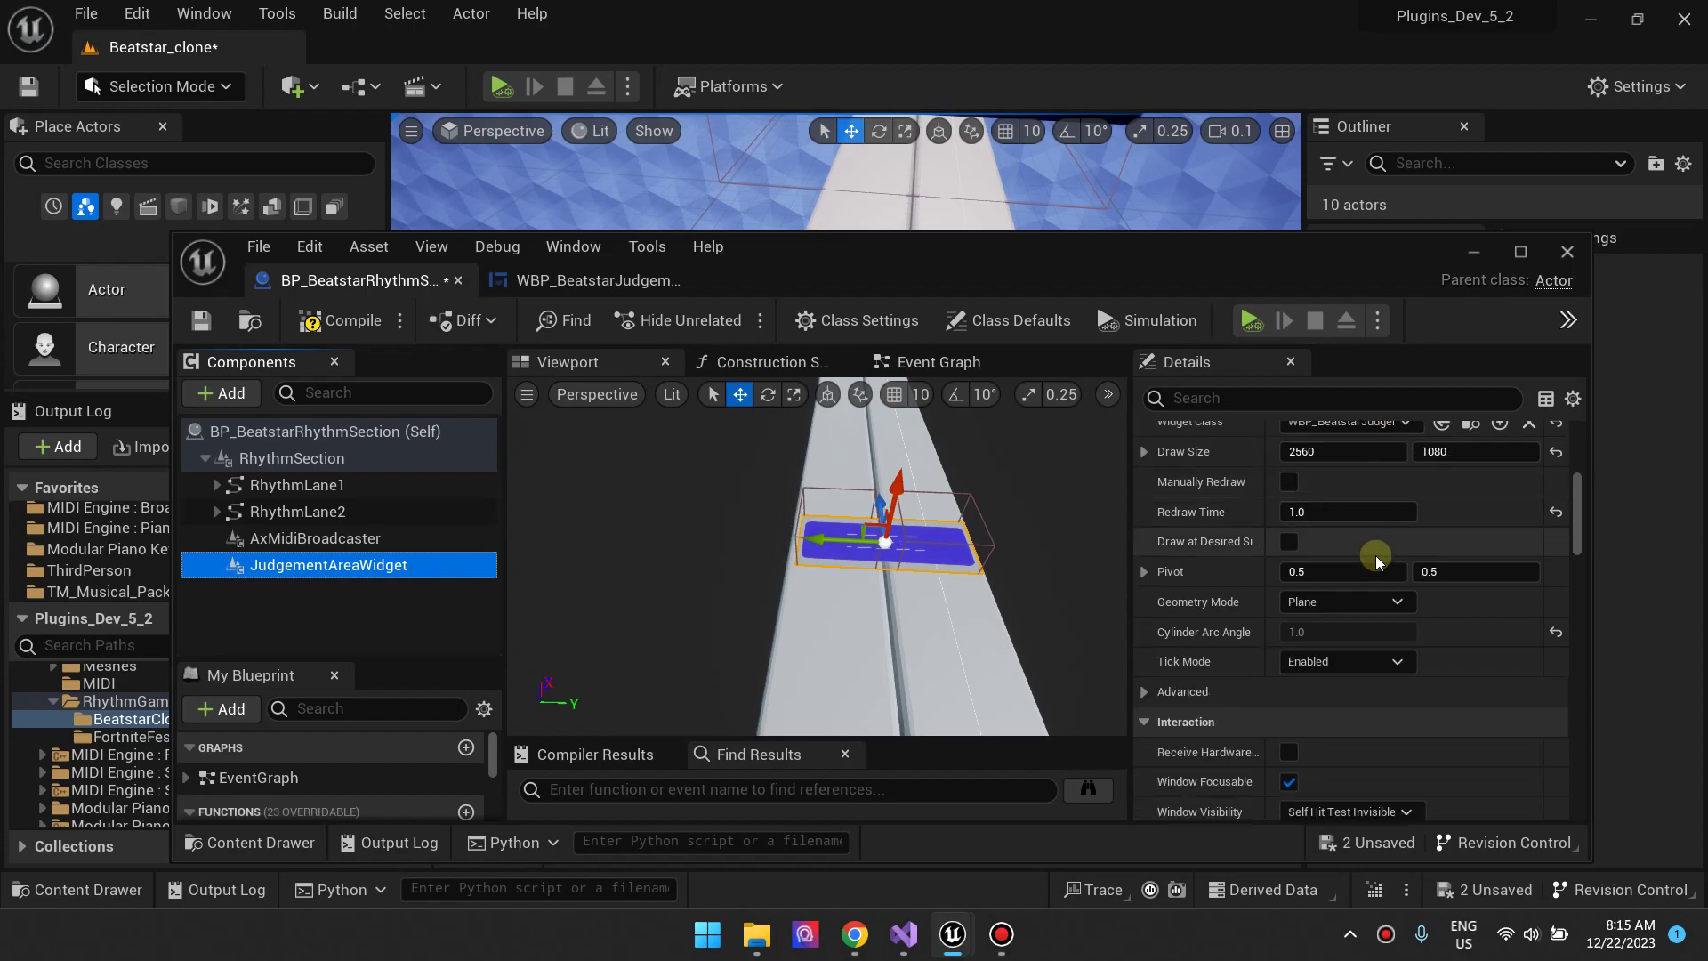
{"action": "scroll", "coordinate": [1376, 560], "scroll_direction": "up", "scroll_amount": 1}
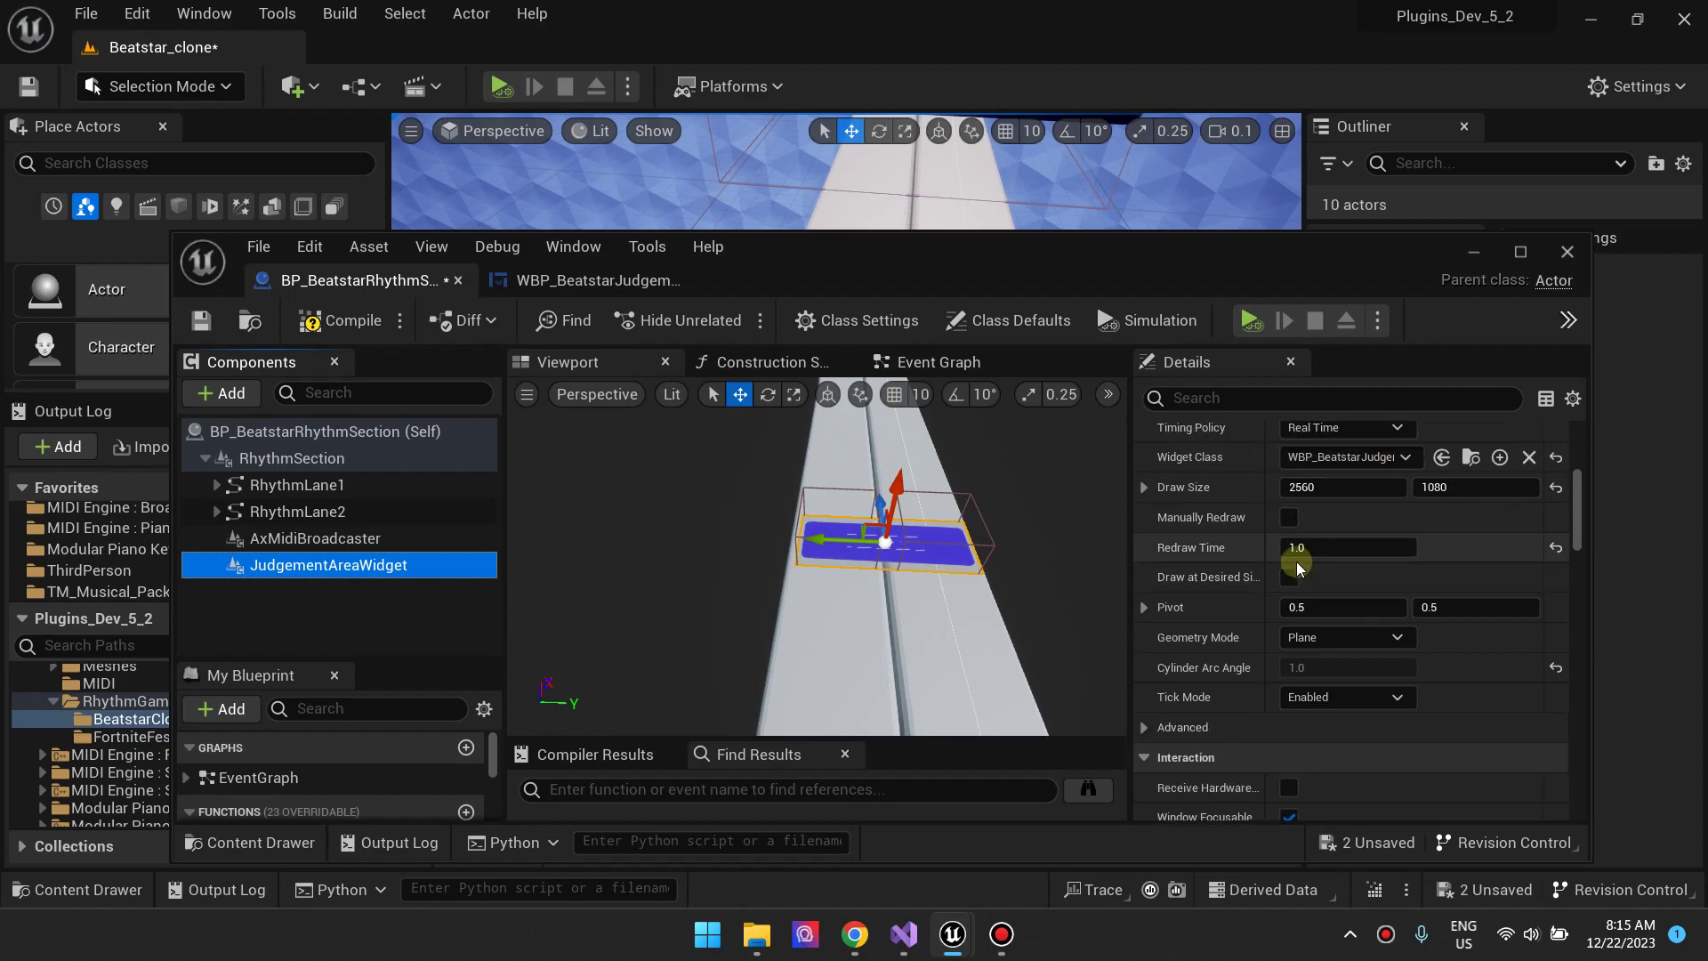
{"action": "mouse_move", "coordinate": [1205, 556]}
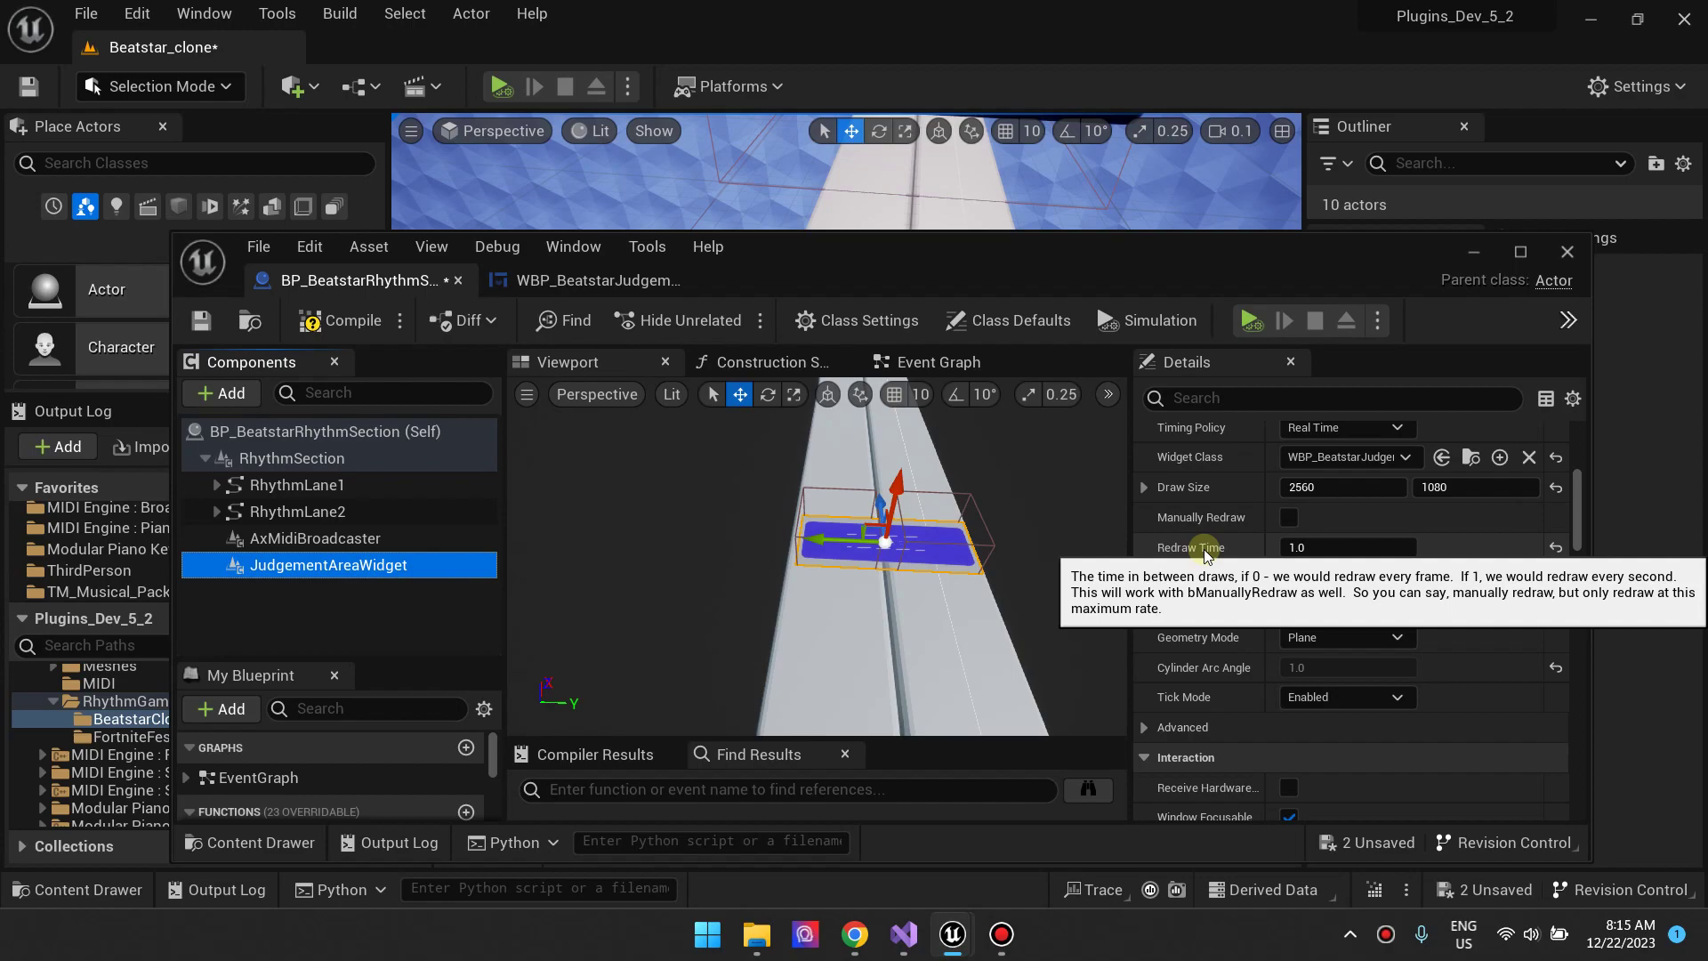
{"action": "left_click", "coordinate": [1555, 548]}
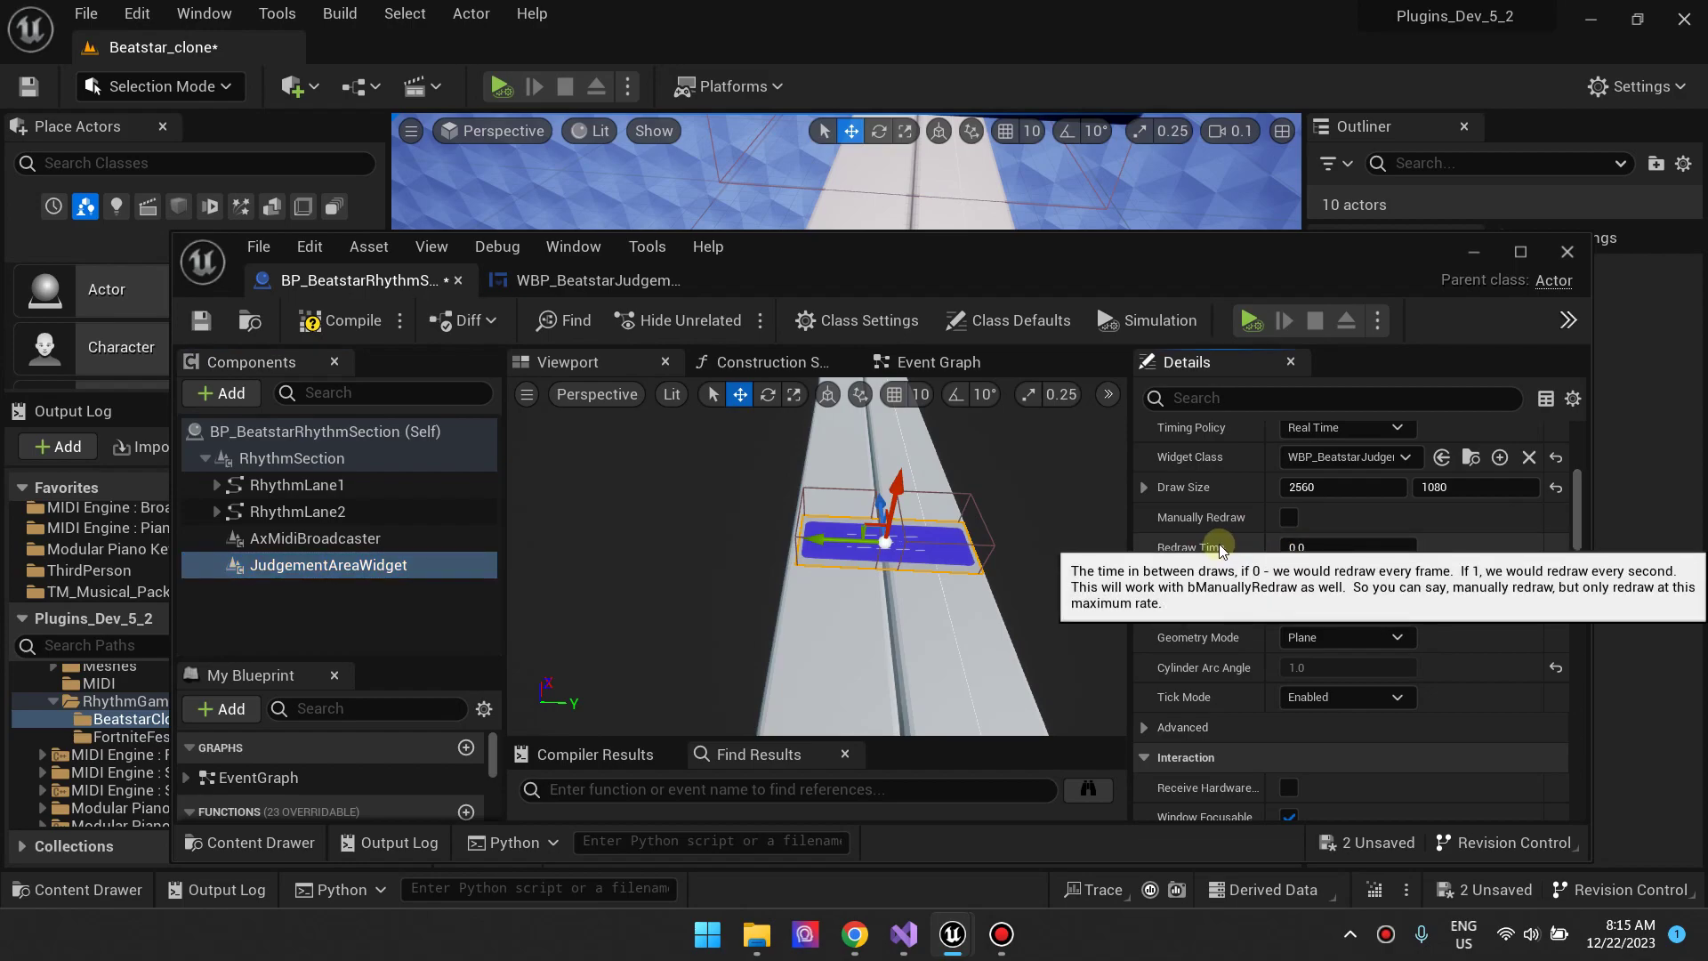
{"action": "left_click", "coordinate": [1308, 547]}
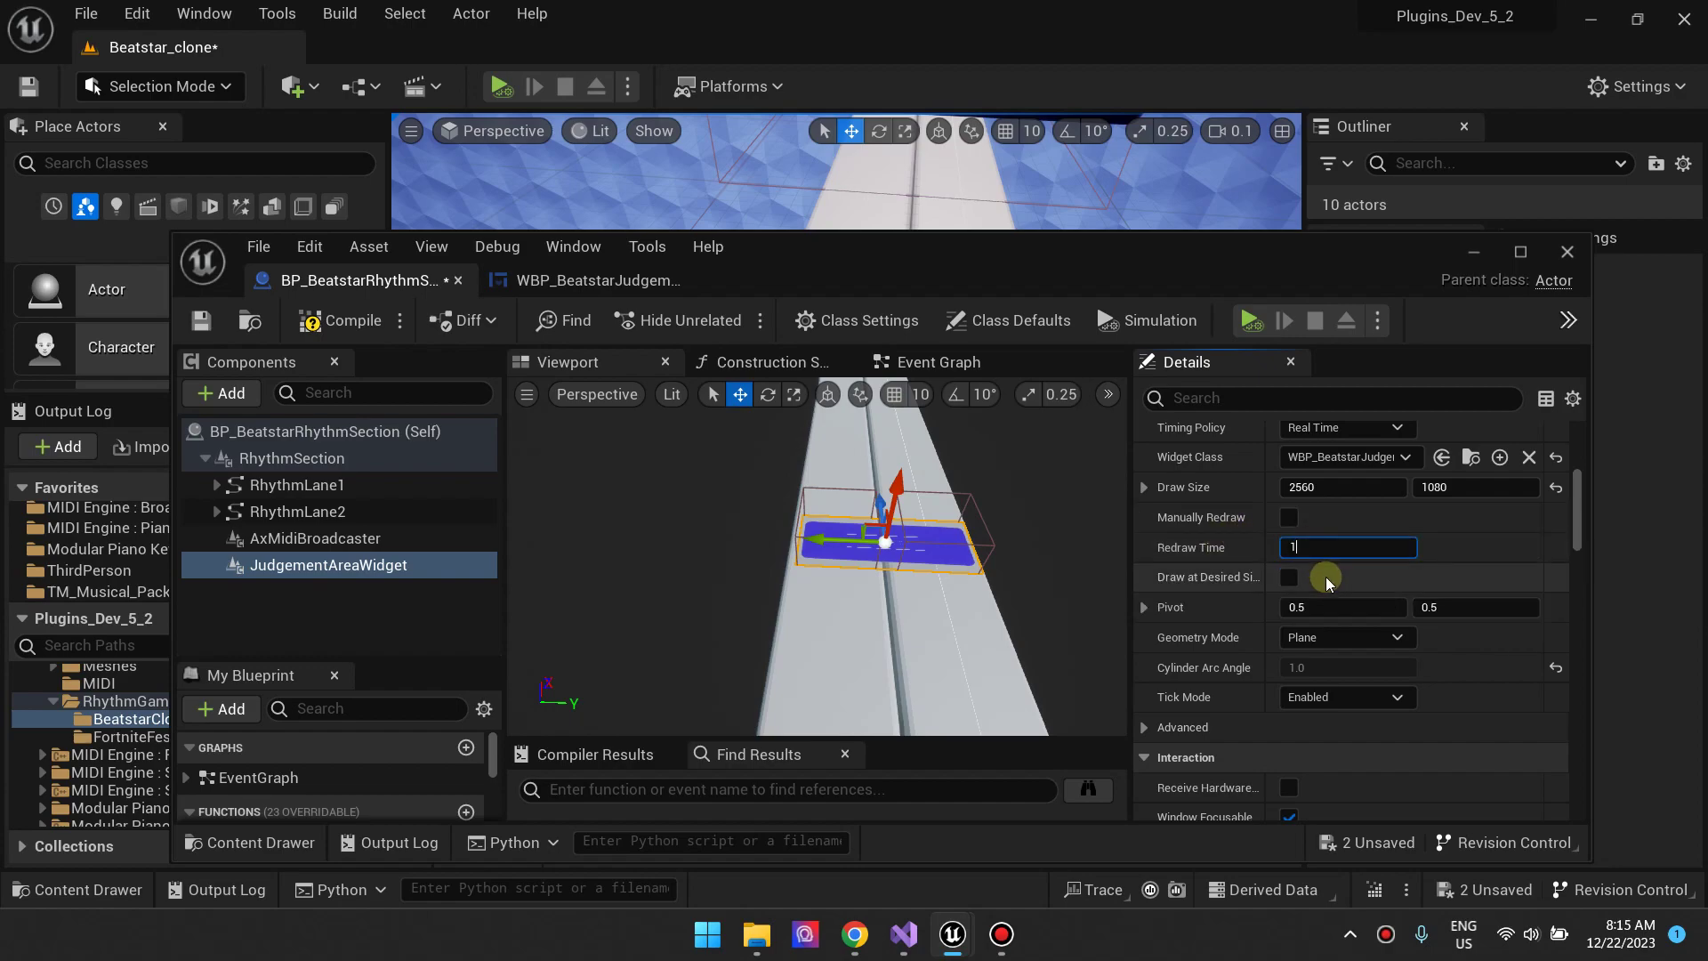
{"action": "type", "text": "1"}
{"action": "key", "text": "Return"}
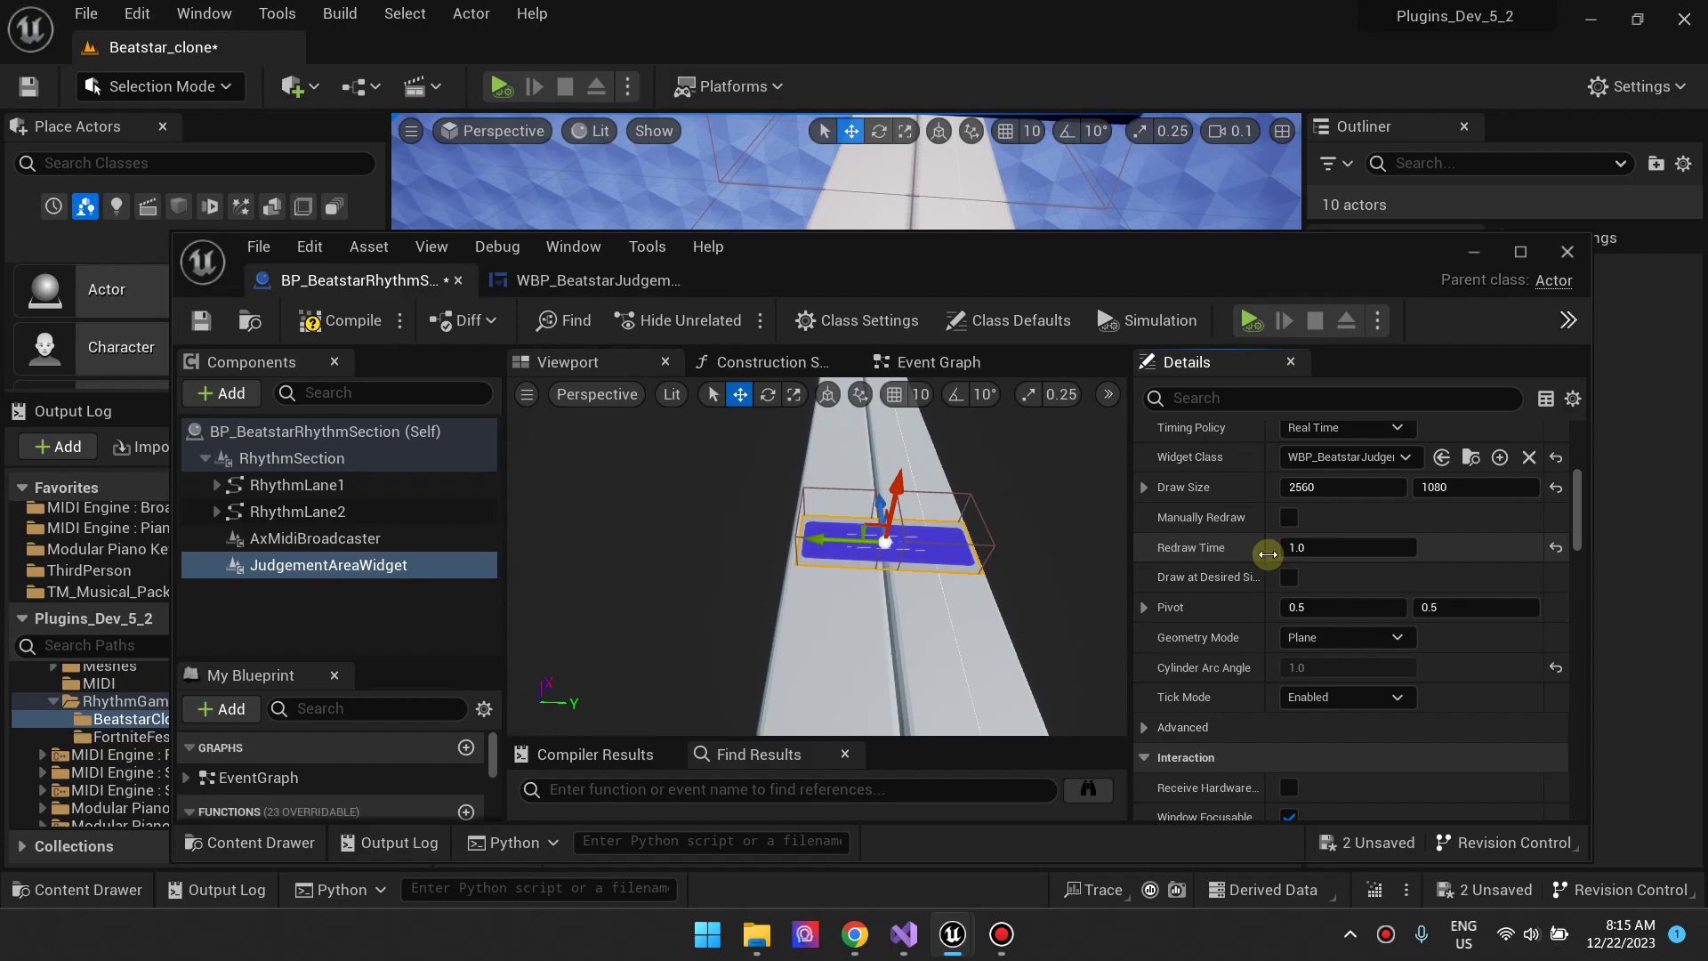
Switch to Chrome to view the Fortnite Festival short and the Midi Engine : Rhythm Tools Bundle page, and return to Unreal Editor.
{"action": "left_click", "coordinate": [855, 933]}
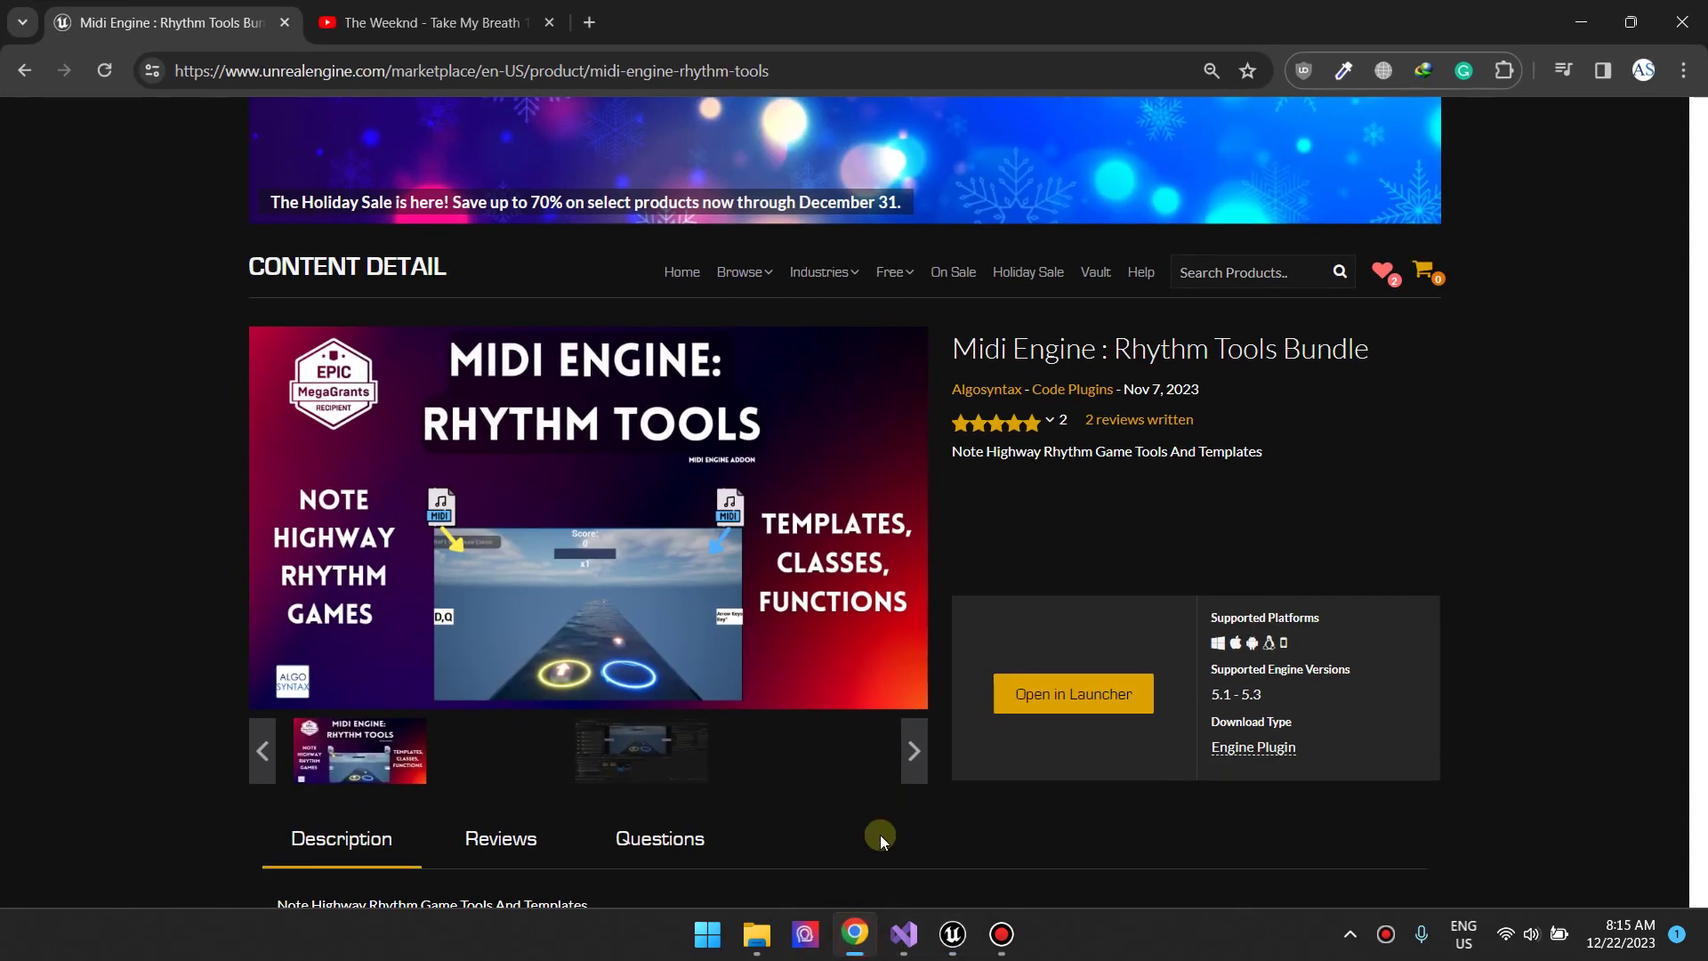
{"action": "left_click", "coordinate": [455, 7]}
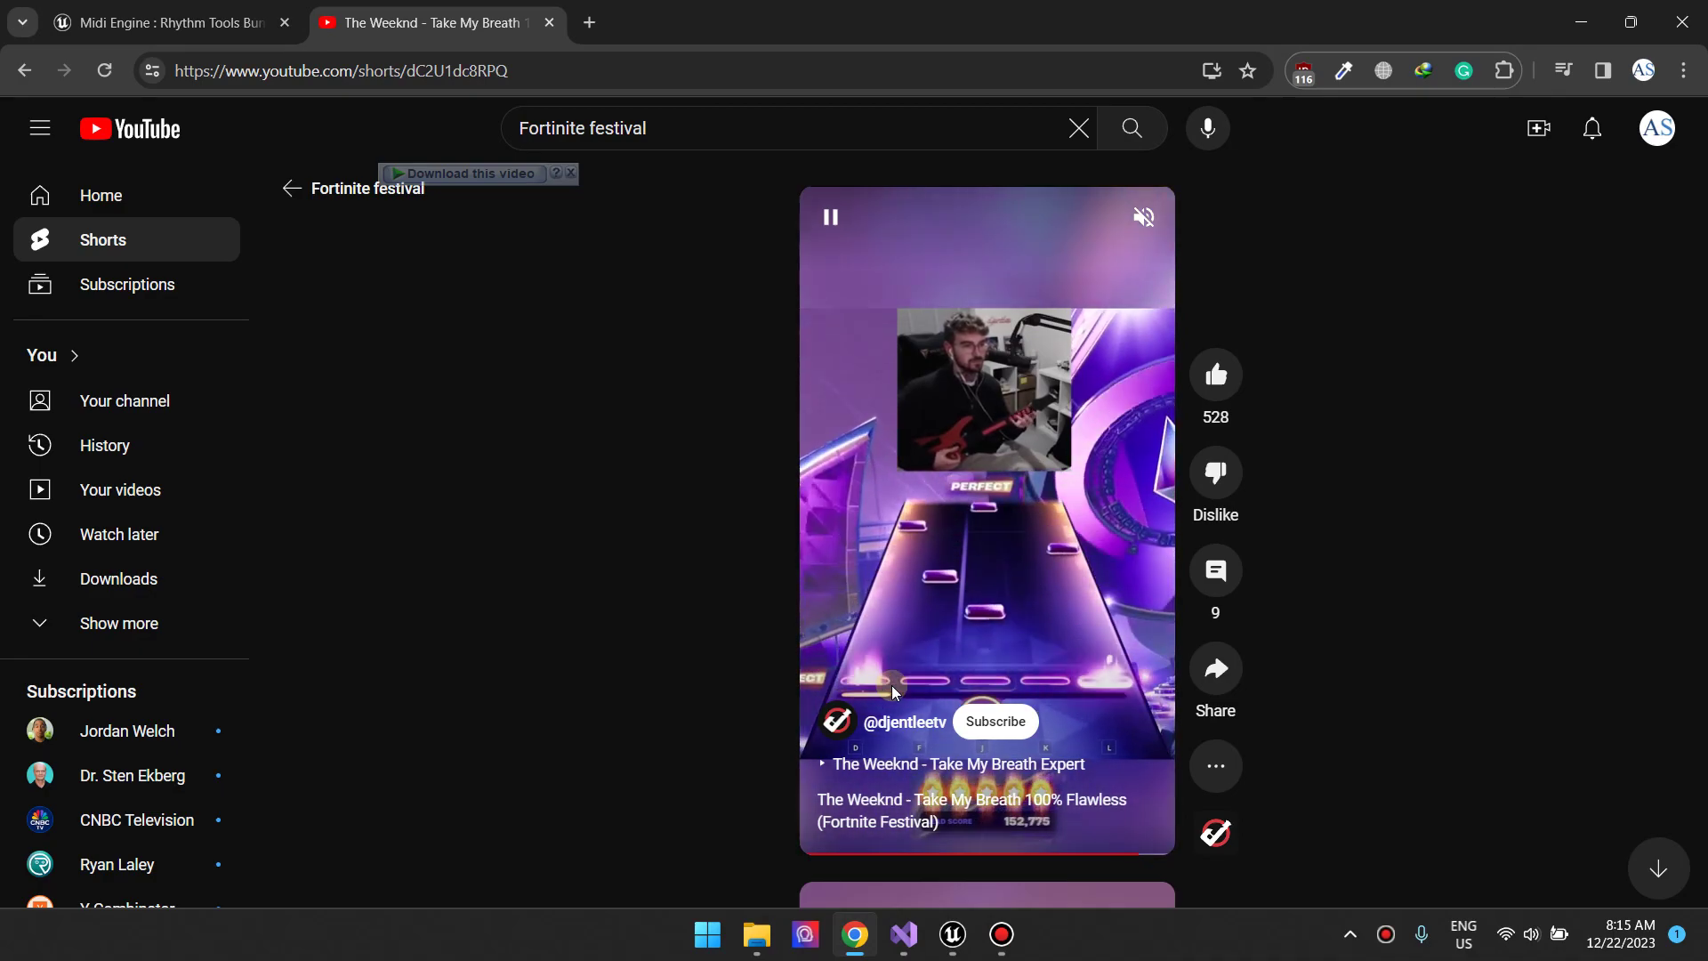
{"action": "left_click", "coordinate": [150, 9]}
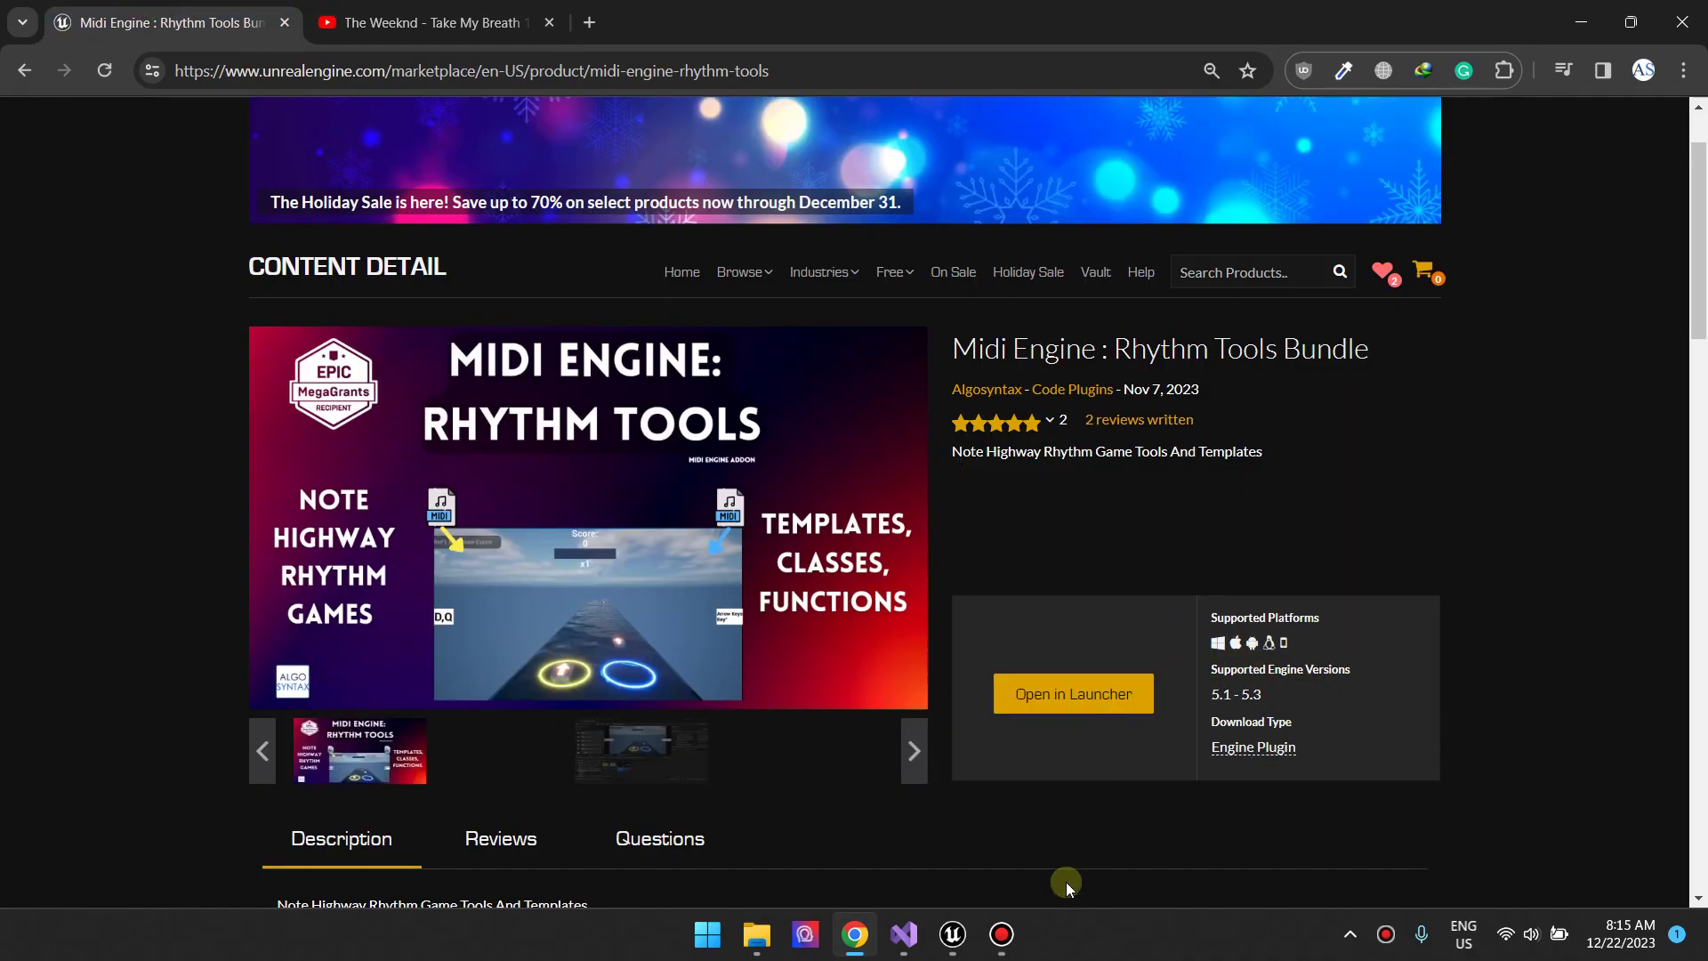
{"action": "mouse_move", "coordinate": [953, 935]}
{"action": "left_click", "coordinate": [1074, 791]}
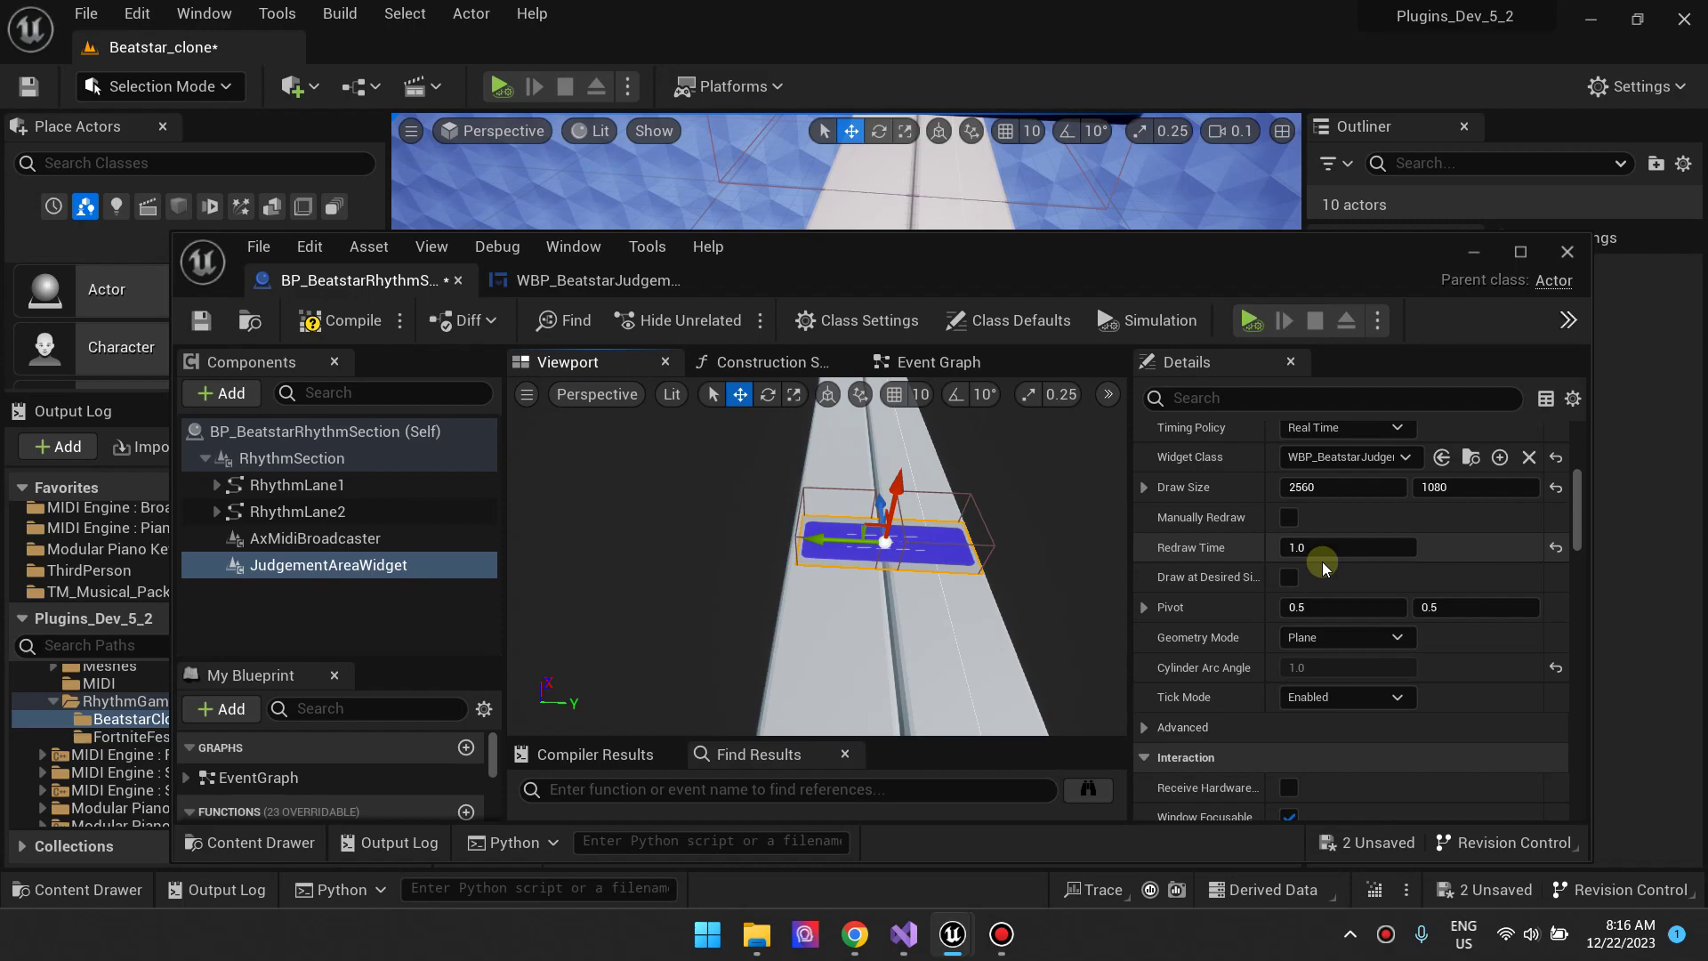
Reset JudgementAreaWidget's Element 0 material from the translucent pass-through to its default masked pass-through material.
{"action": "scroll", "coordinate": [1348, 568], "scroll_direction": "up", "scroll_amount": 5}
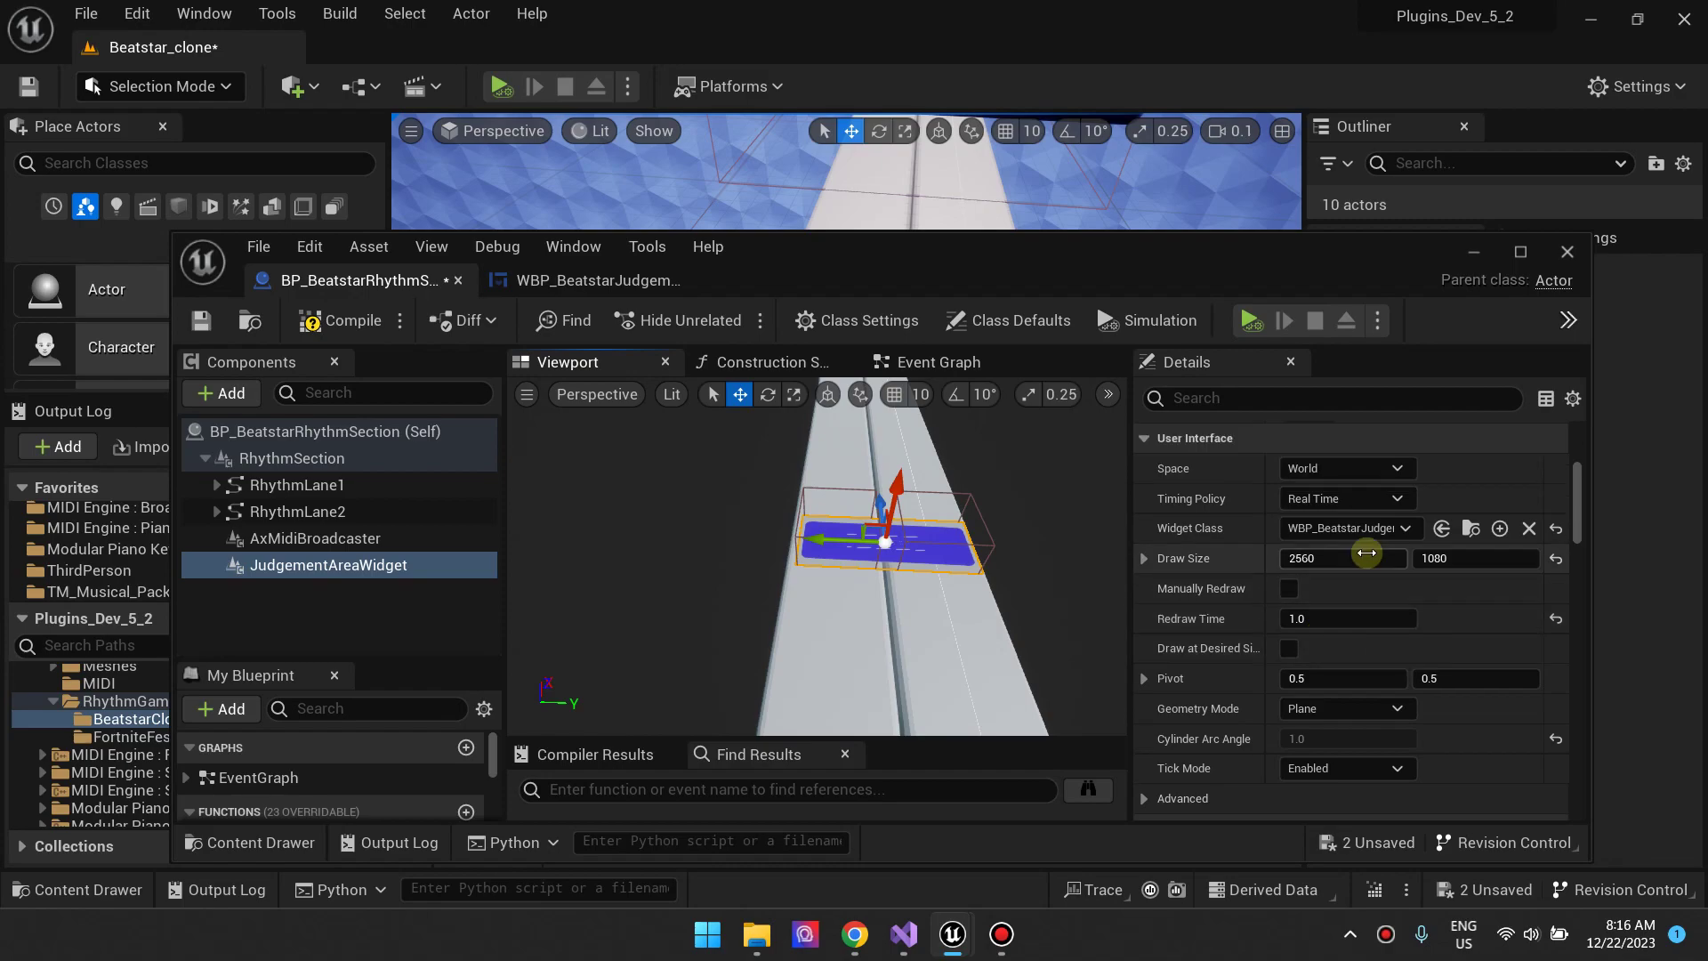
{"action": "scroll", "coordinate": [1369, 557], "scroll_direction": "up", "scroll_amount": 1}
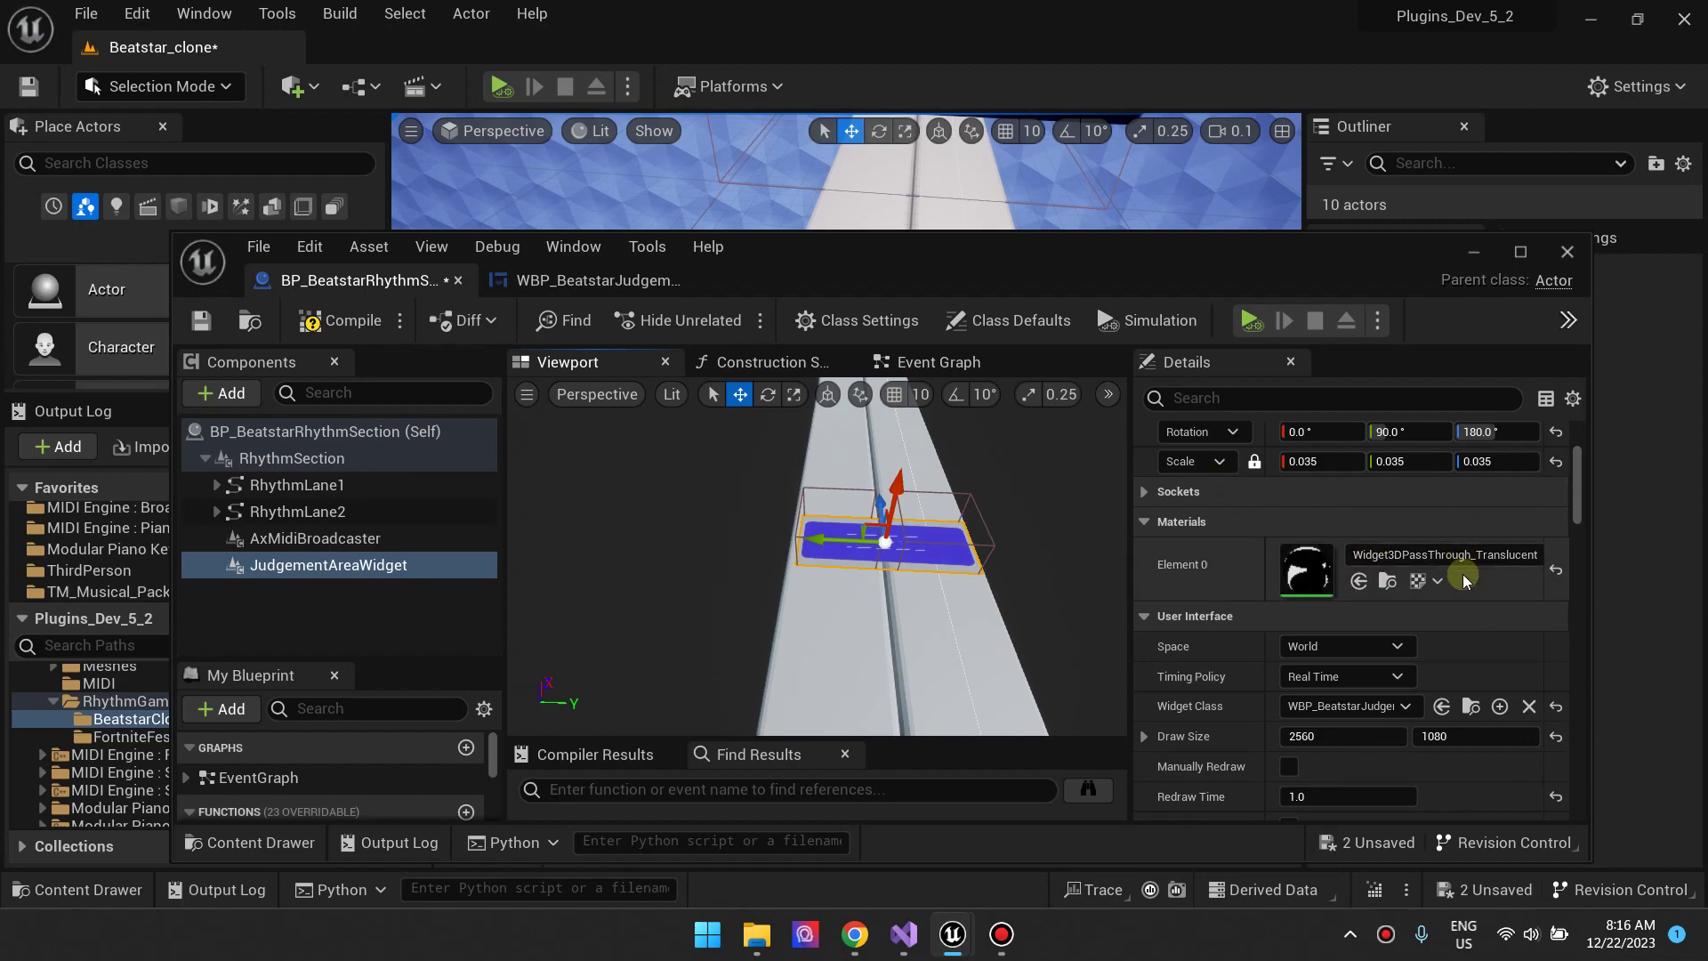
{"action": "scroll", "coordinate": [1460, 577], "scroll_direction": "up", "scroll_amount": 1}
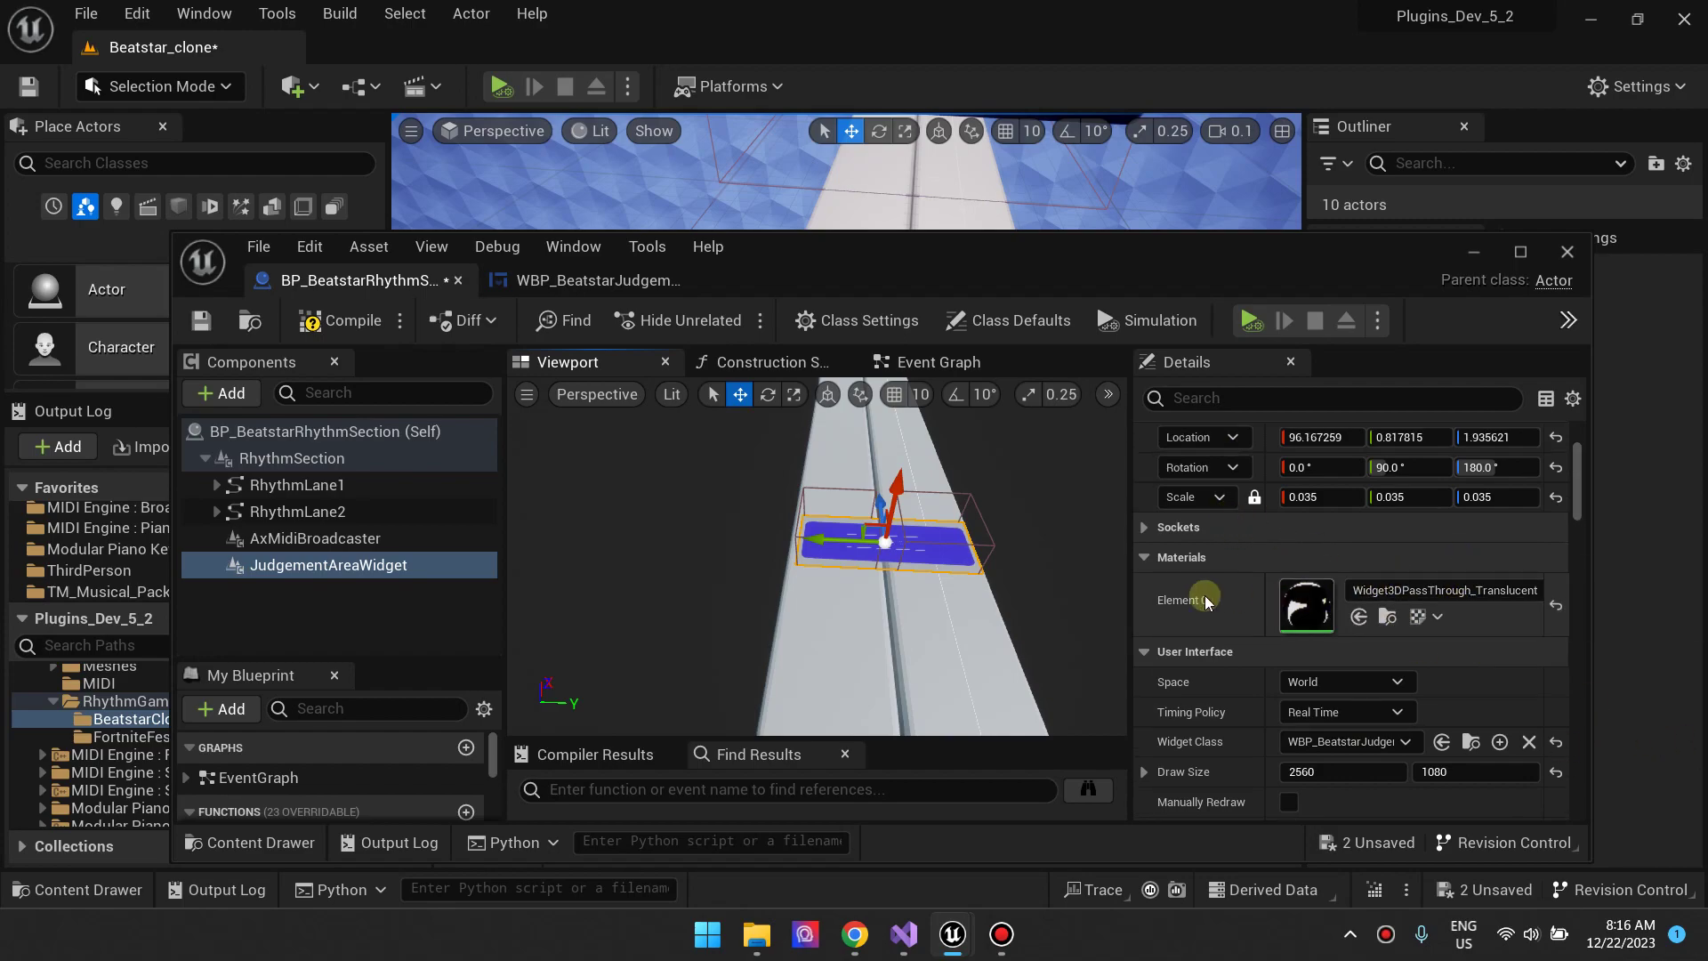
{"action": "right_click_drag", "start_coordinate": [965, 595], "coordinate": [950, 632]}
{"action": "key", "text": "w"}
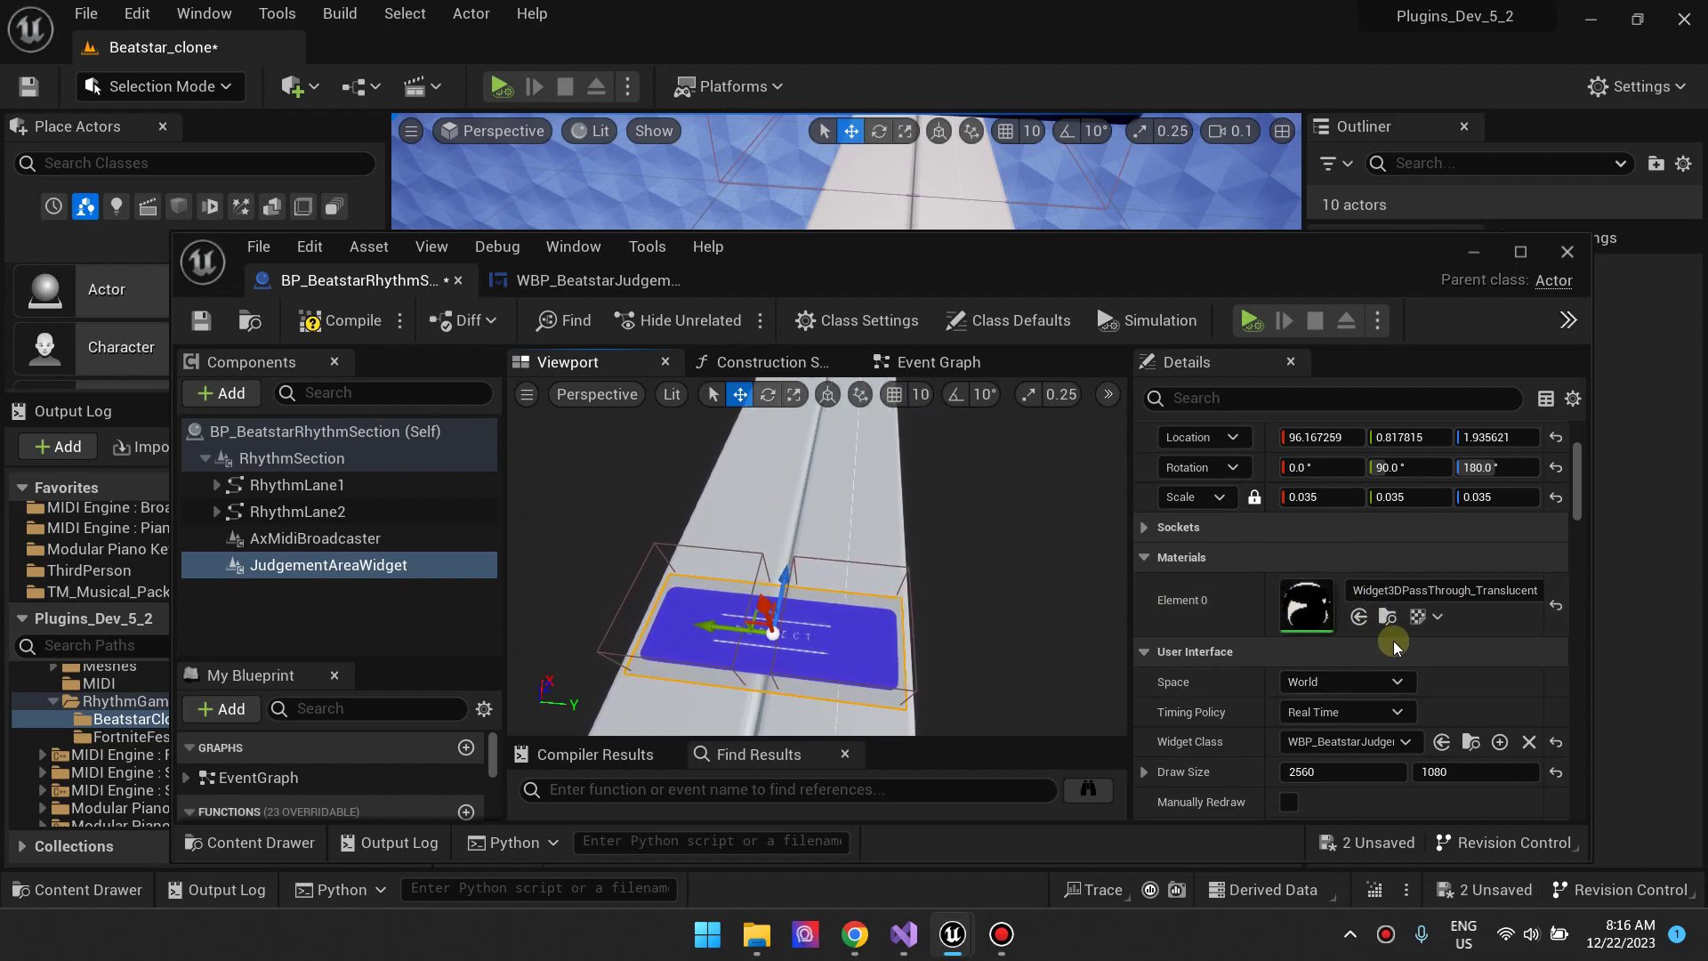
{"action": "left_click", "coordinate": [1559, 605]}
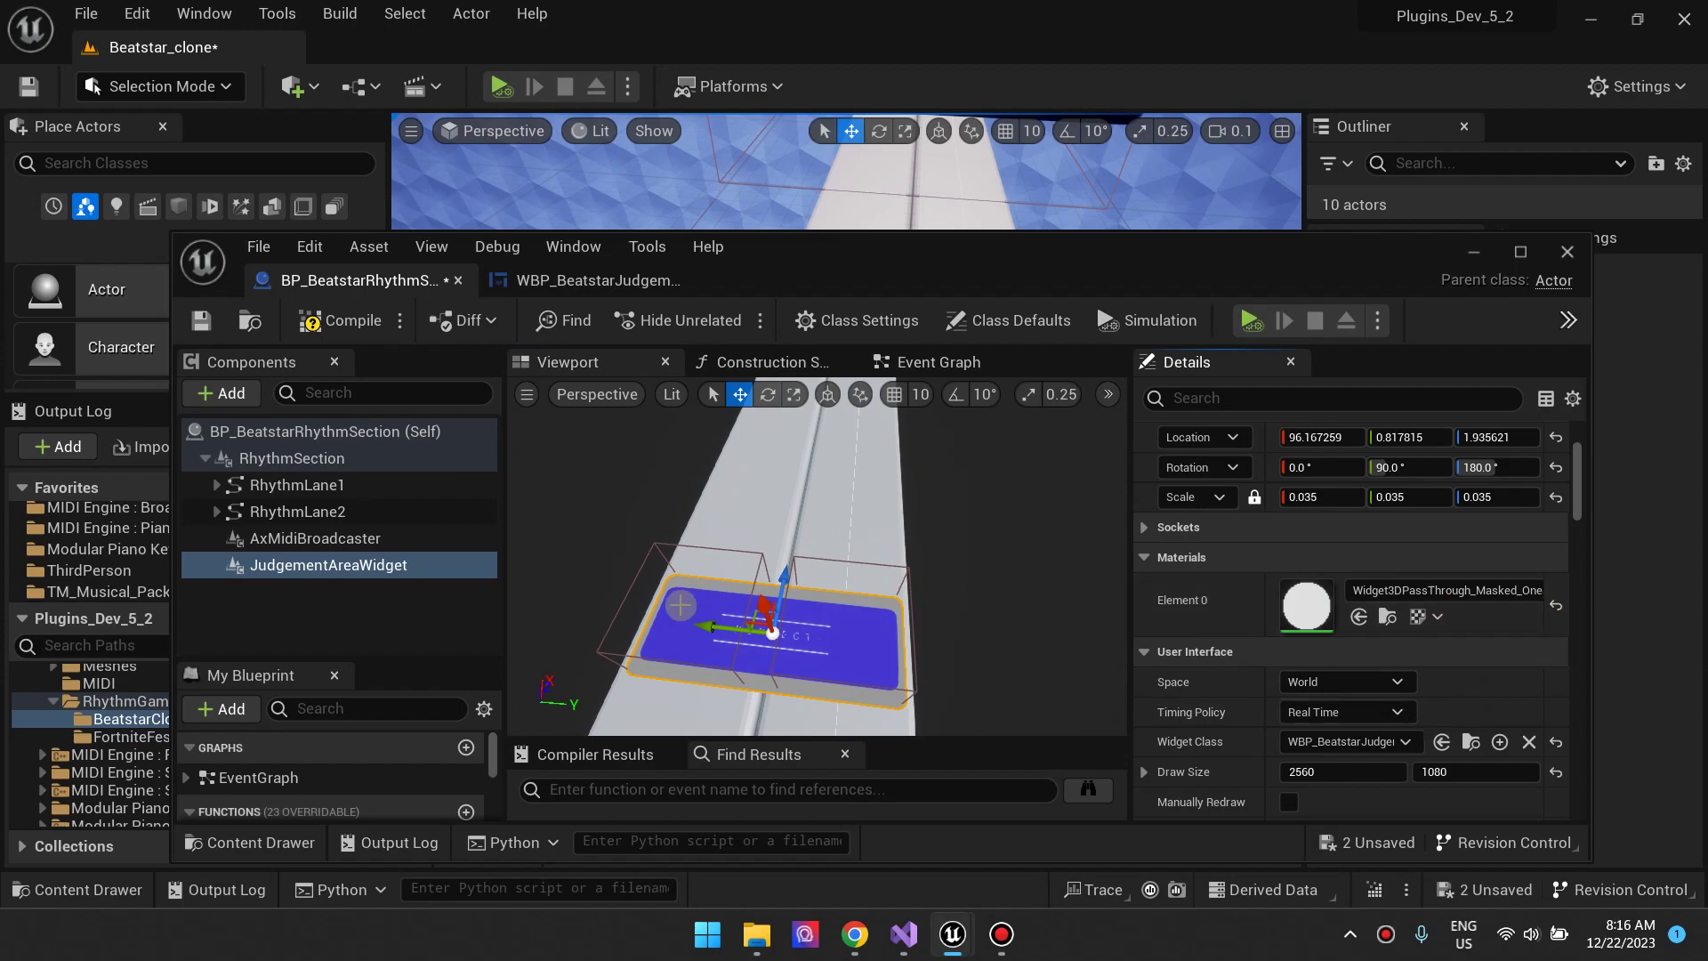
Inspect the judgement area's transparency on the highway from several angles and compare it with the WBP_BeatstarJudgement design.
{"action": "key", "text": "a"}
{"action": "right_click_drag", "start_coordinate": [961, 623], "coordinate": [1001, 623]}
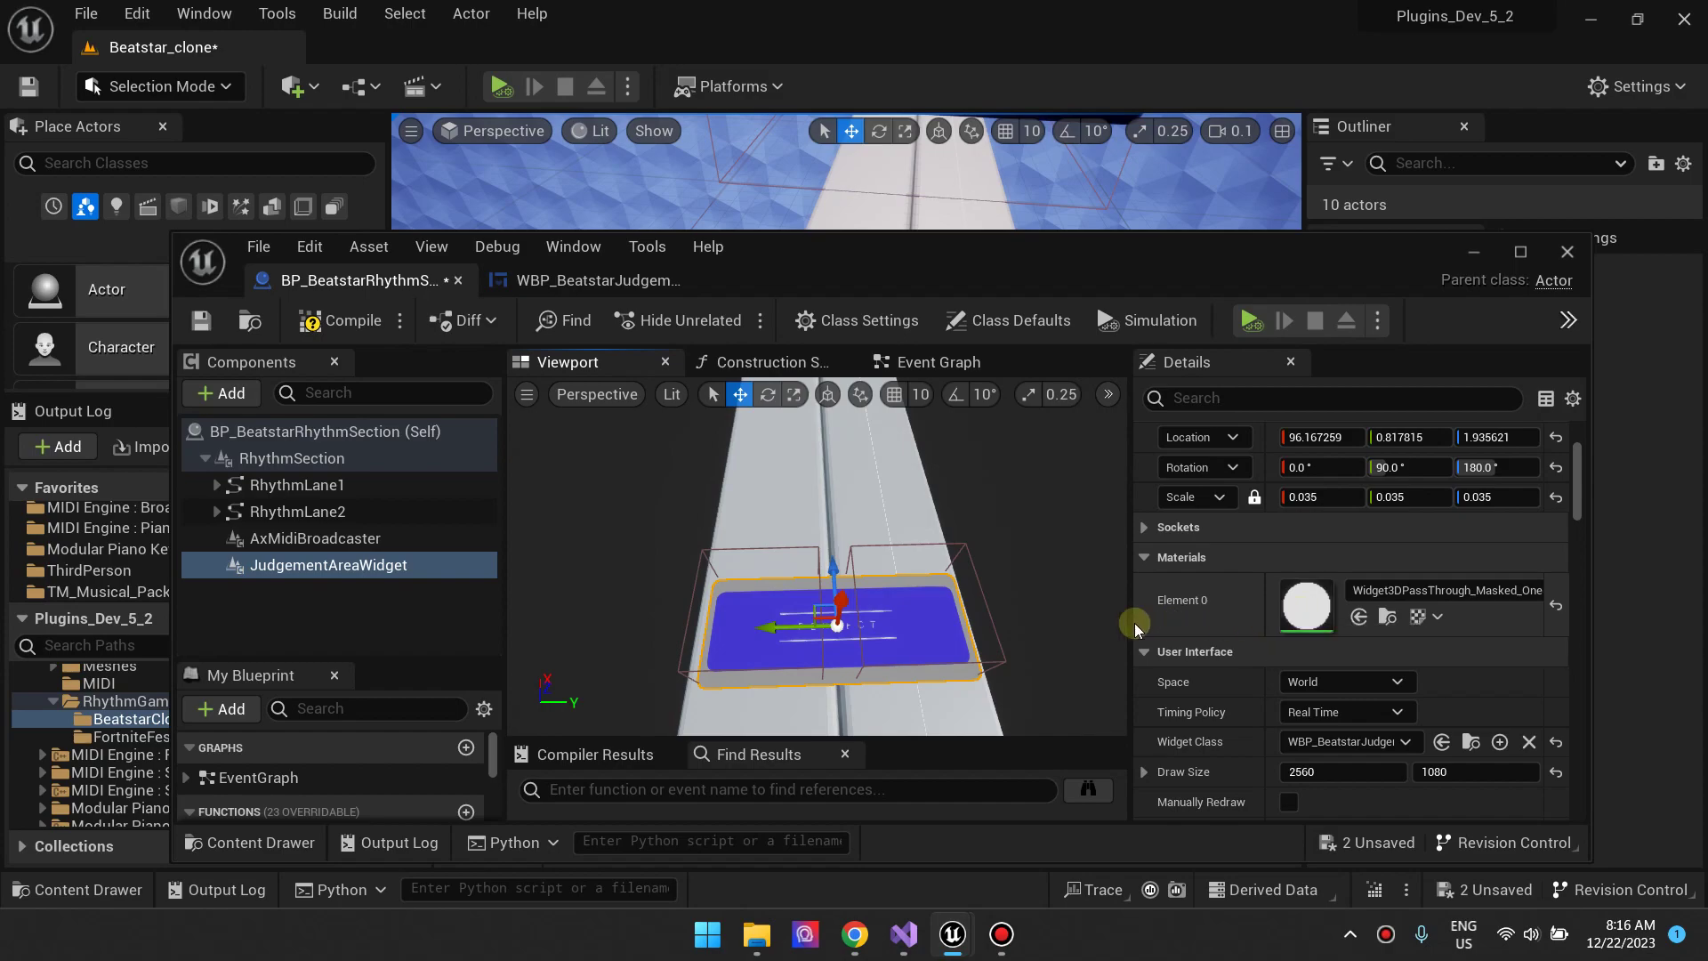
{"action": "right_click_drag", "start_coordinate": [1031, 630], "coordinate": [996, 630]}
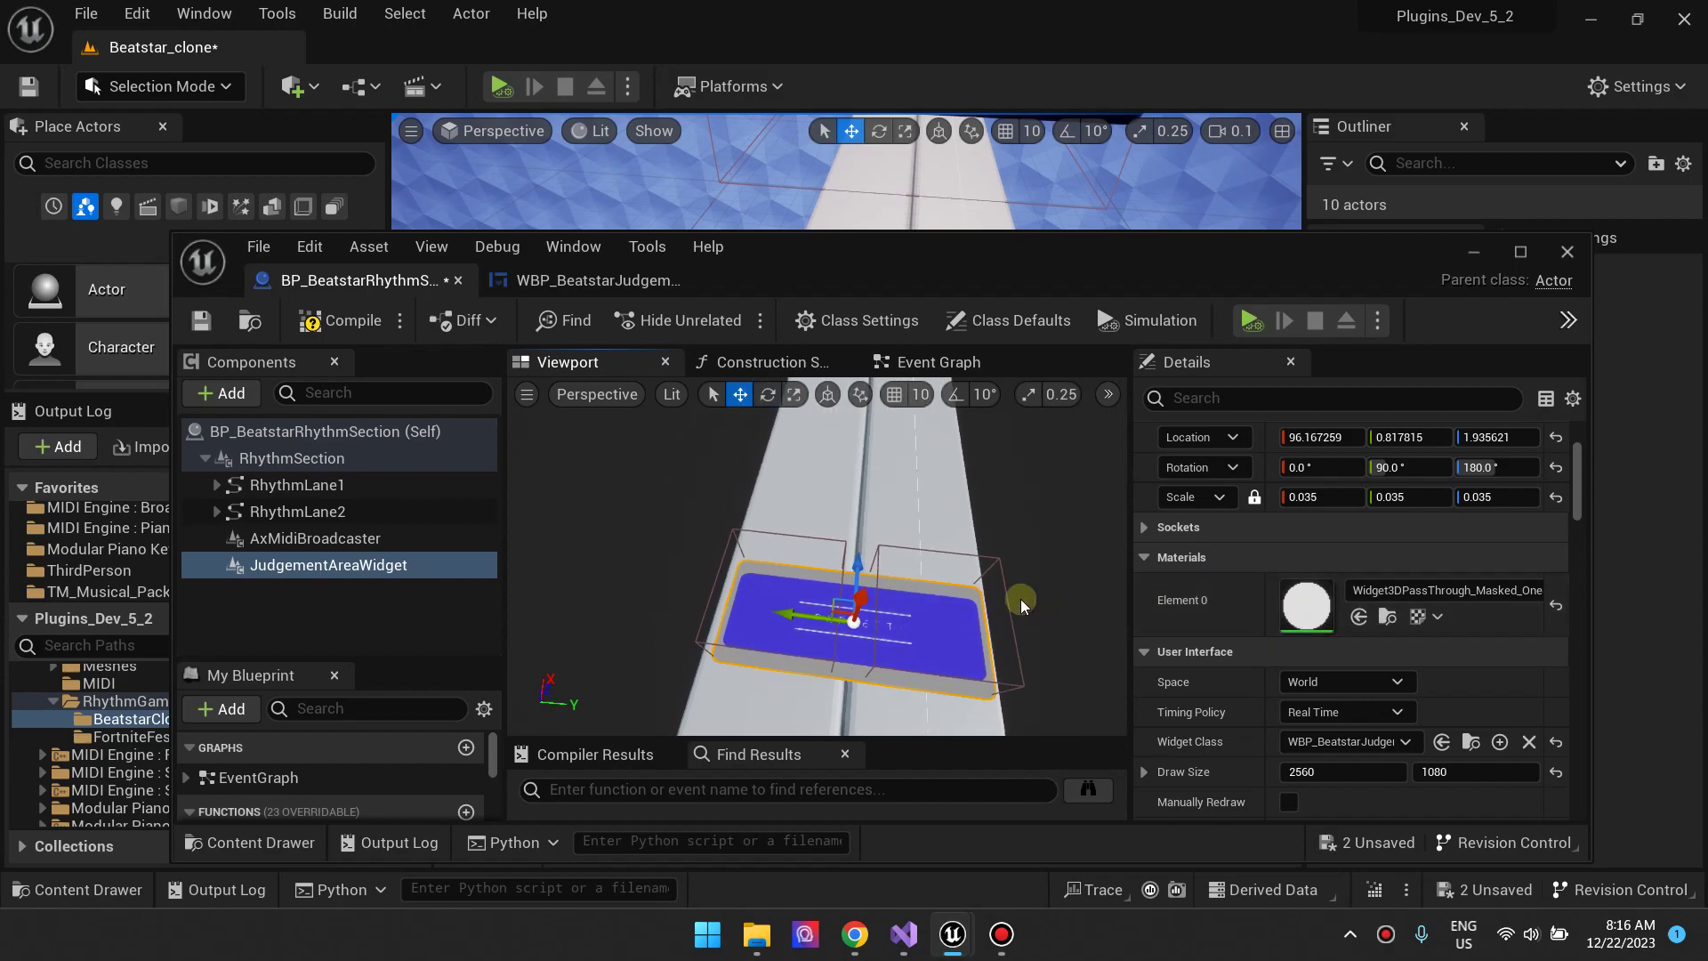
{"action": "mouse_move", "coordinate": [906, 618]}
{"action": "right_mouse_down"}
{"action": "mouse_move", "coordinate": [941, 639]}
{"action": "mouse_move", "coordinate": [928, 634]}
{"action": "right_mouse_up"}
{"action": "key", "text": "w"}
{"action": "key", "text": "s"}
{"action": "left_click", "coordinate": [569, 281]}
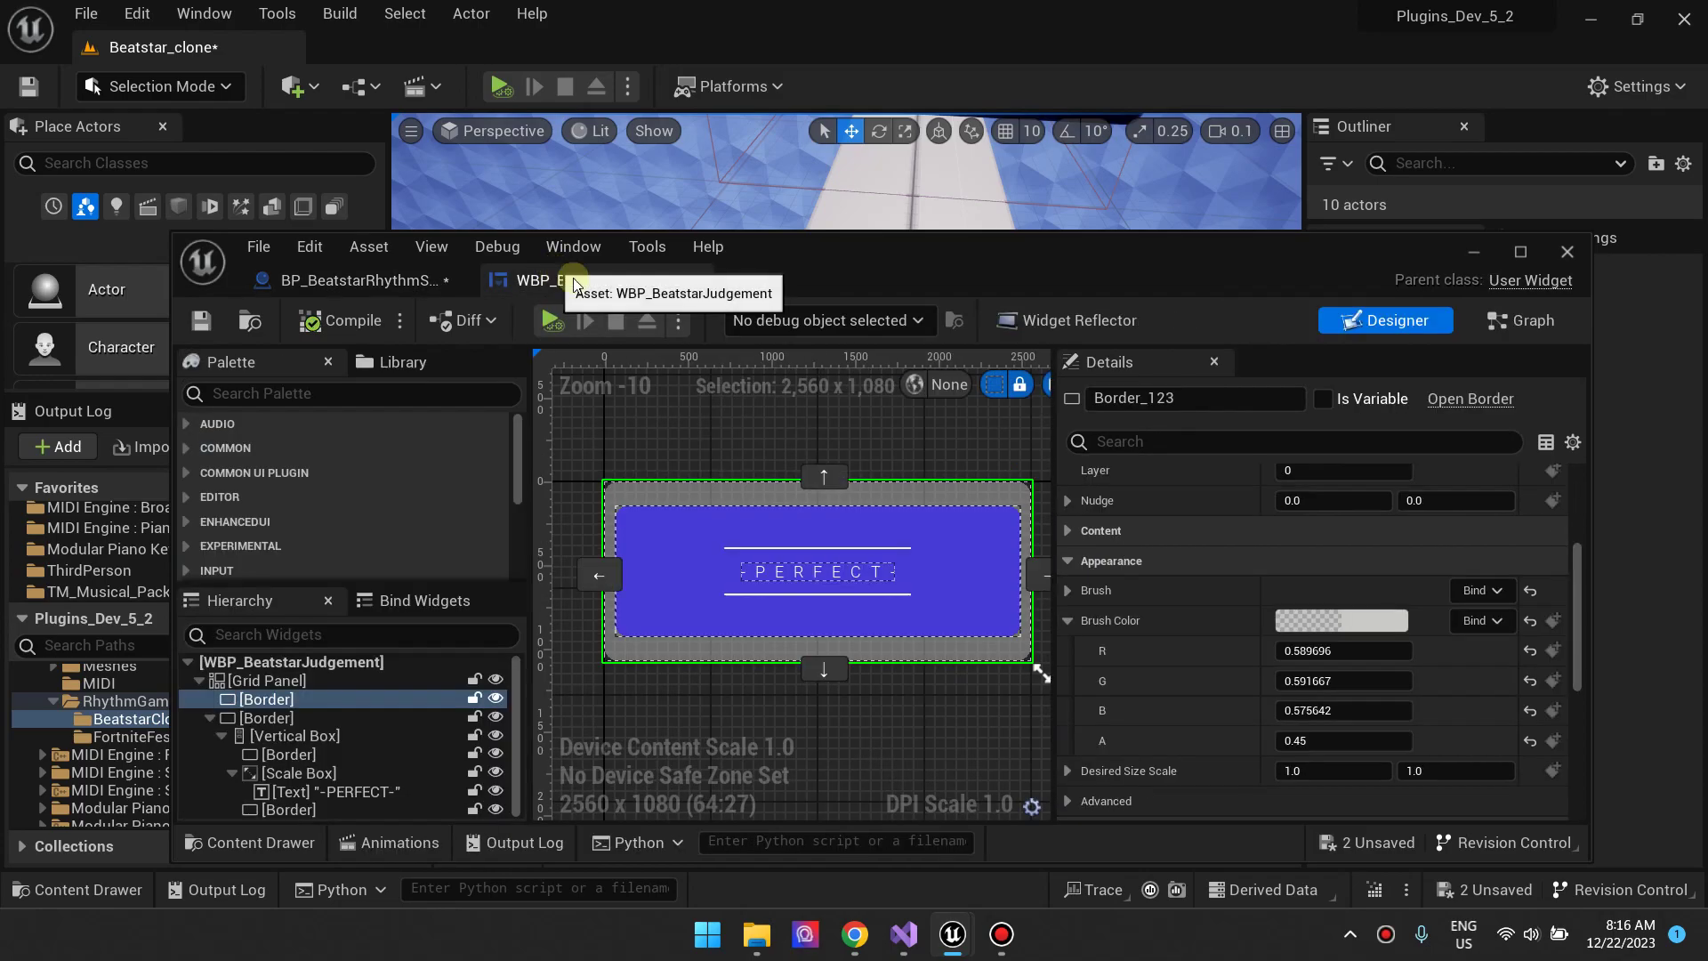
Examine the borders in the WBP_BeatstarJudgement hierarchy and the outer border's translucent brush color, and return to the BP_BeatstarRhythmSection viewport.
{"action": "scroll", "coordinate": [795, 622], "scroll_direction": "up", "scroll_amount": 2}
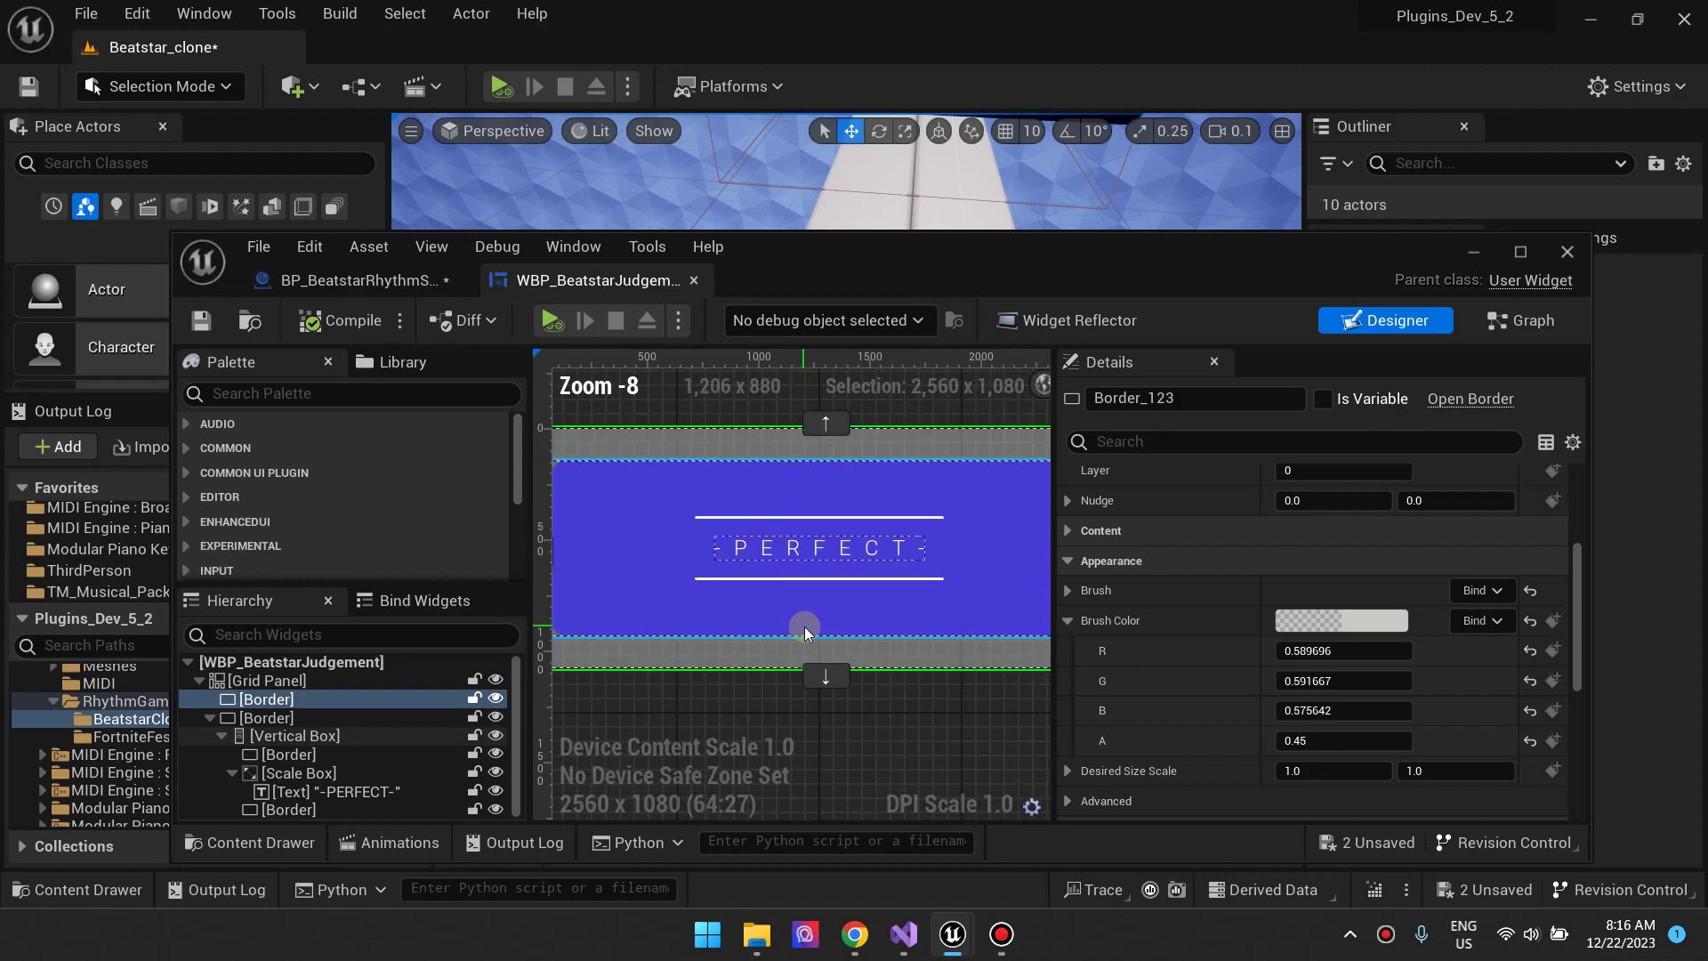
{"action": "left_click", "coordinate": [302, 810]}
{"action": "left_click", "coordinate": [291, 719]}
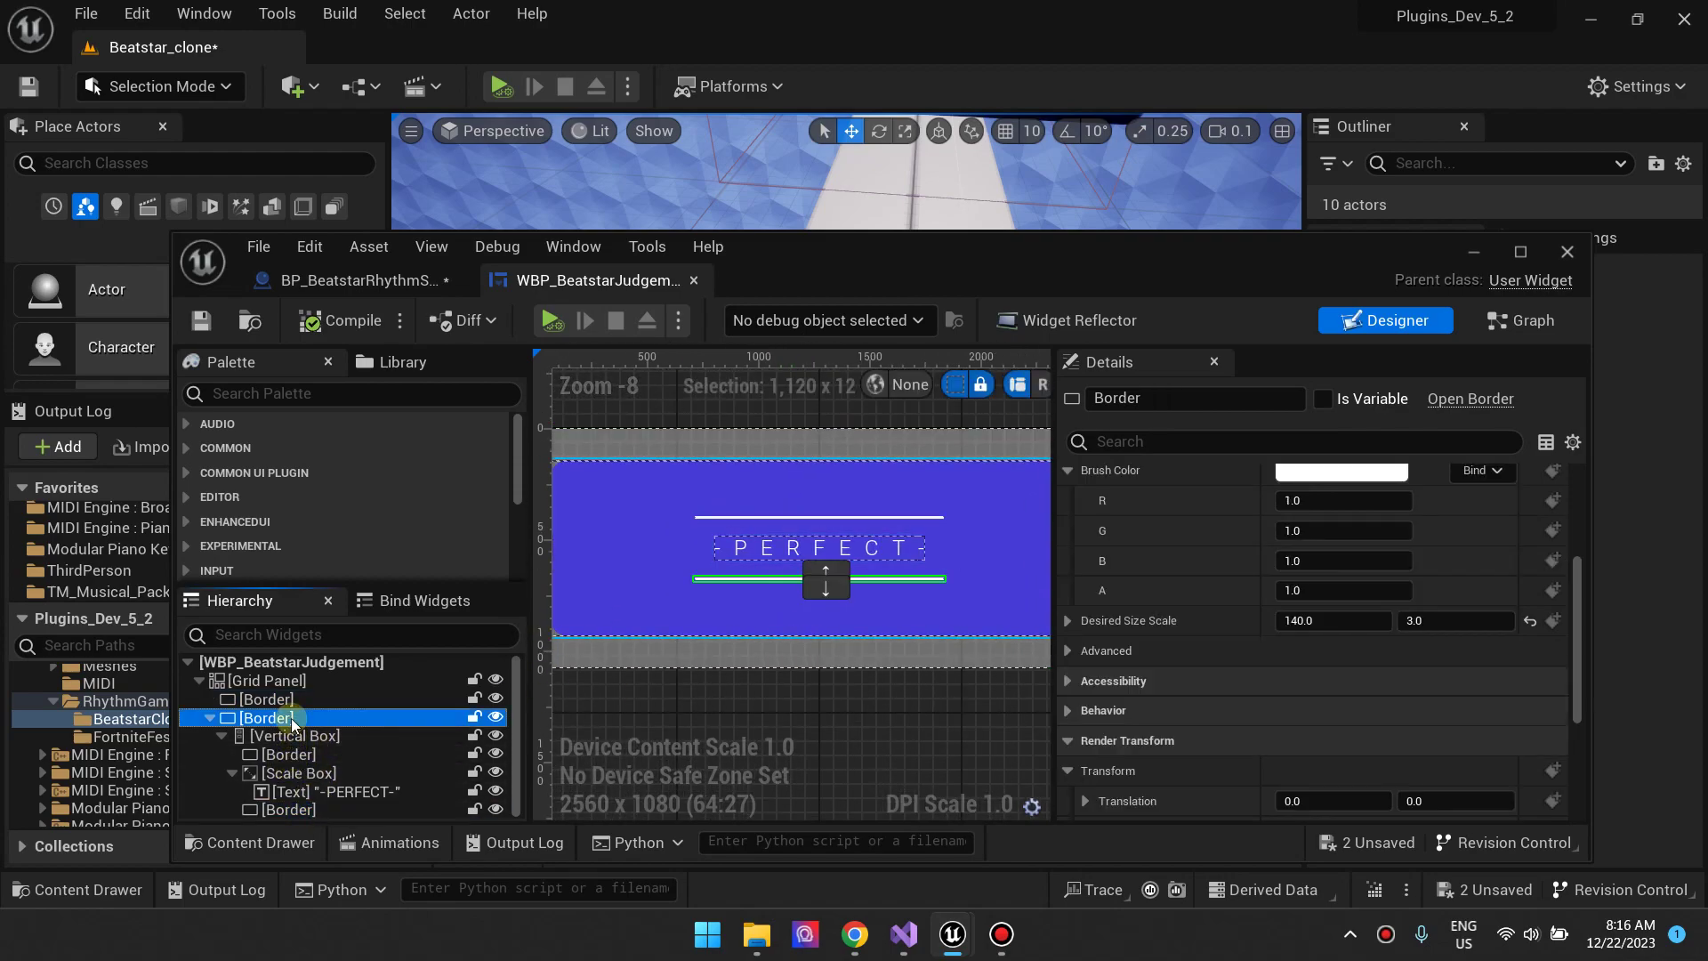
{"action": "left_click", "coordinate": [267, 699]}
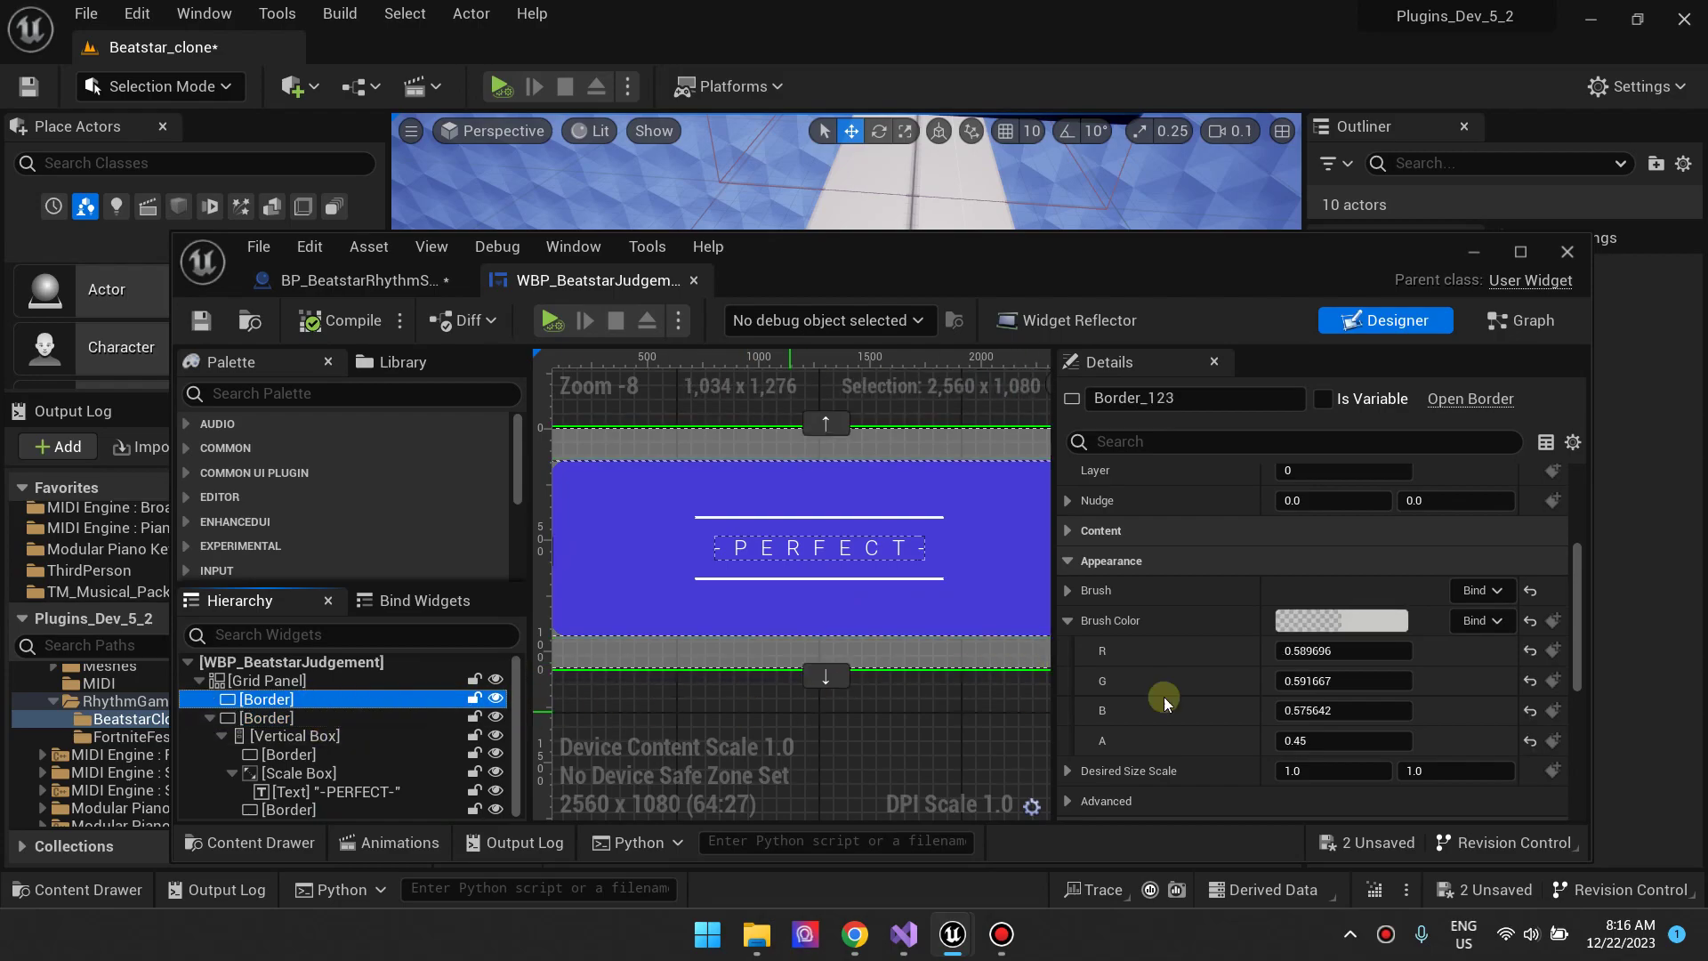
{"action": "left_click", "coordinate": [1347, 627]}
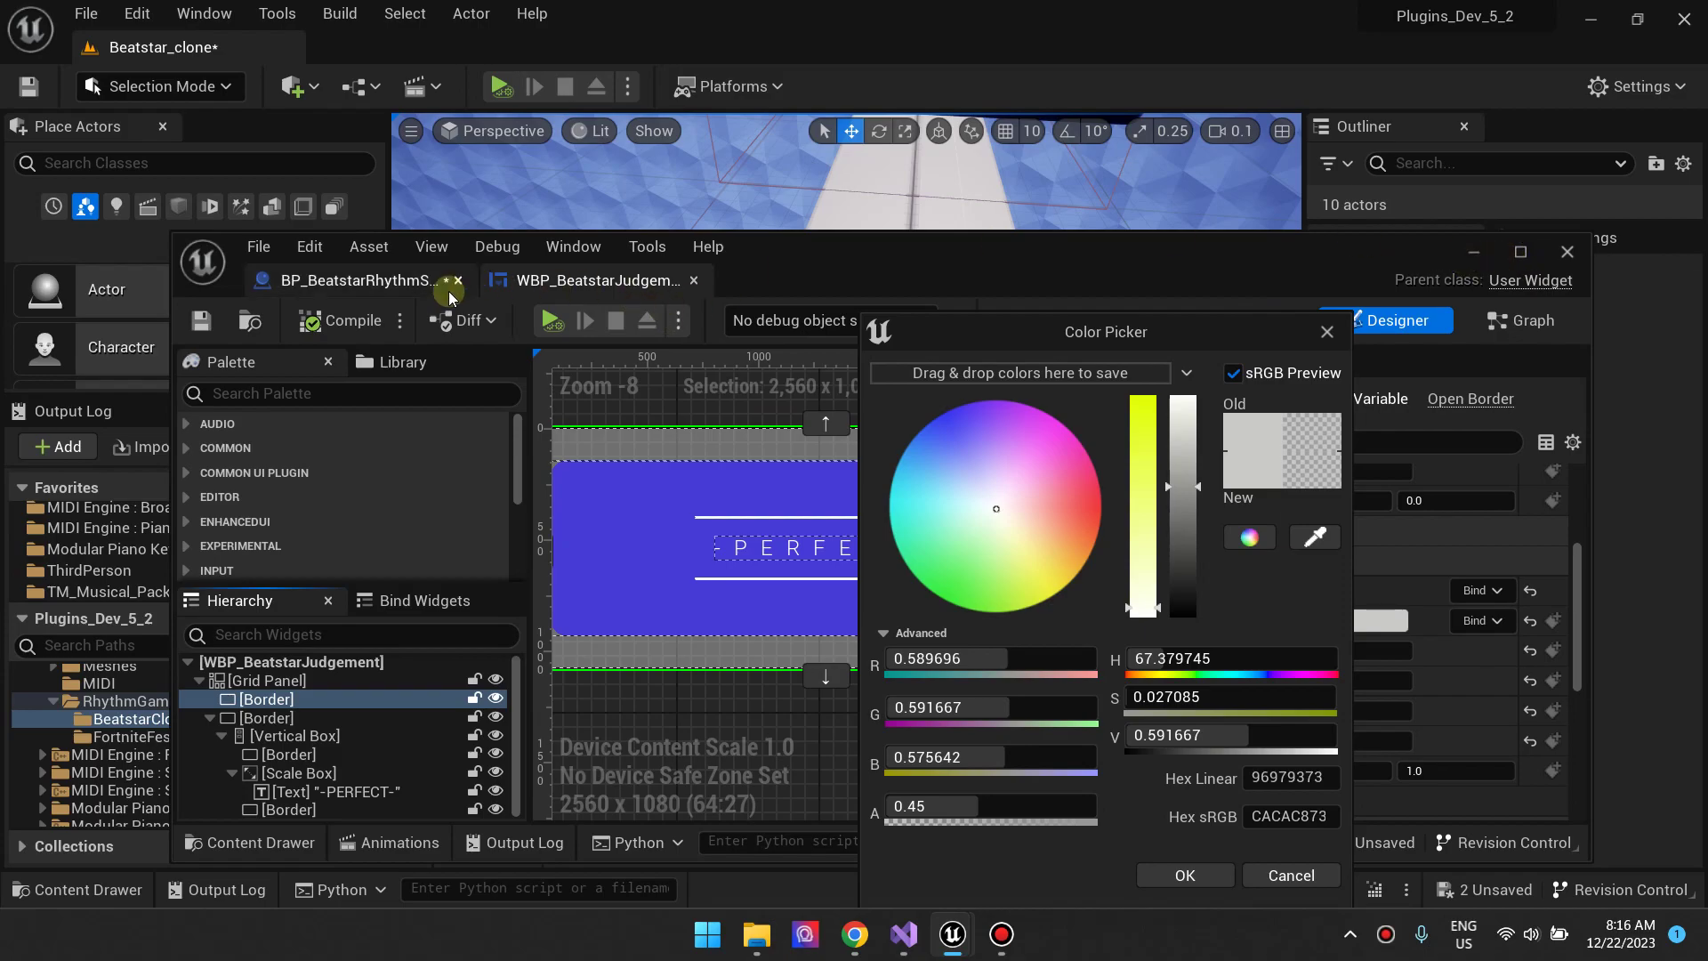
{"action": "left_click", "coordinate": [380, 281]}
{"action": "left_click", "coordinate": [1327, 331]}
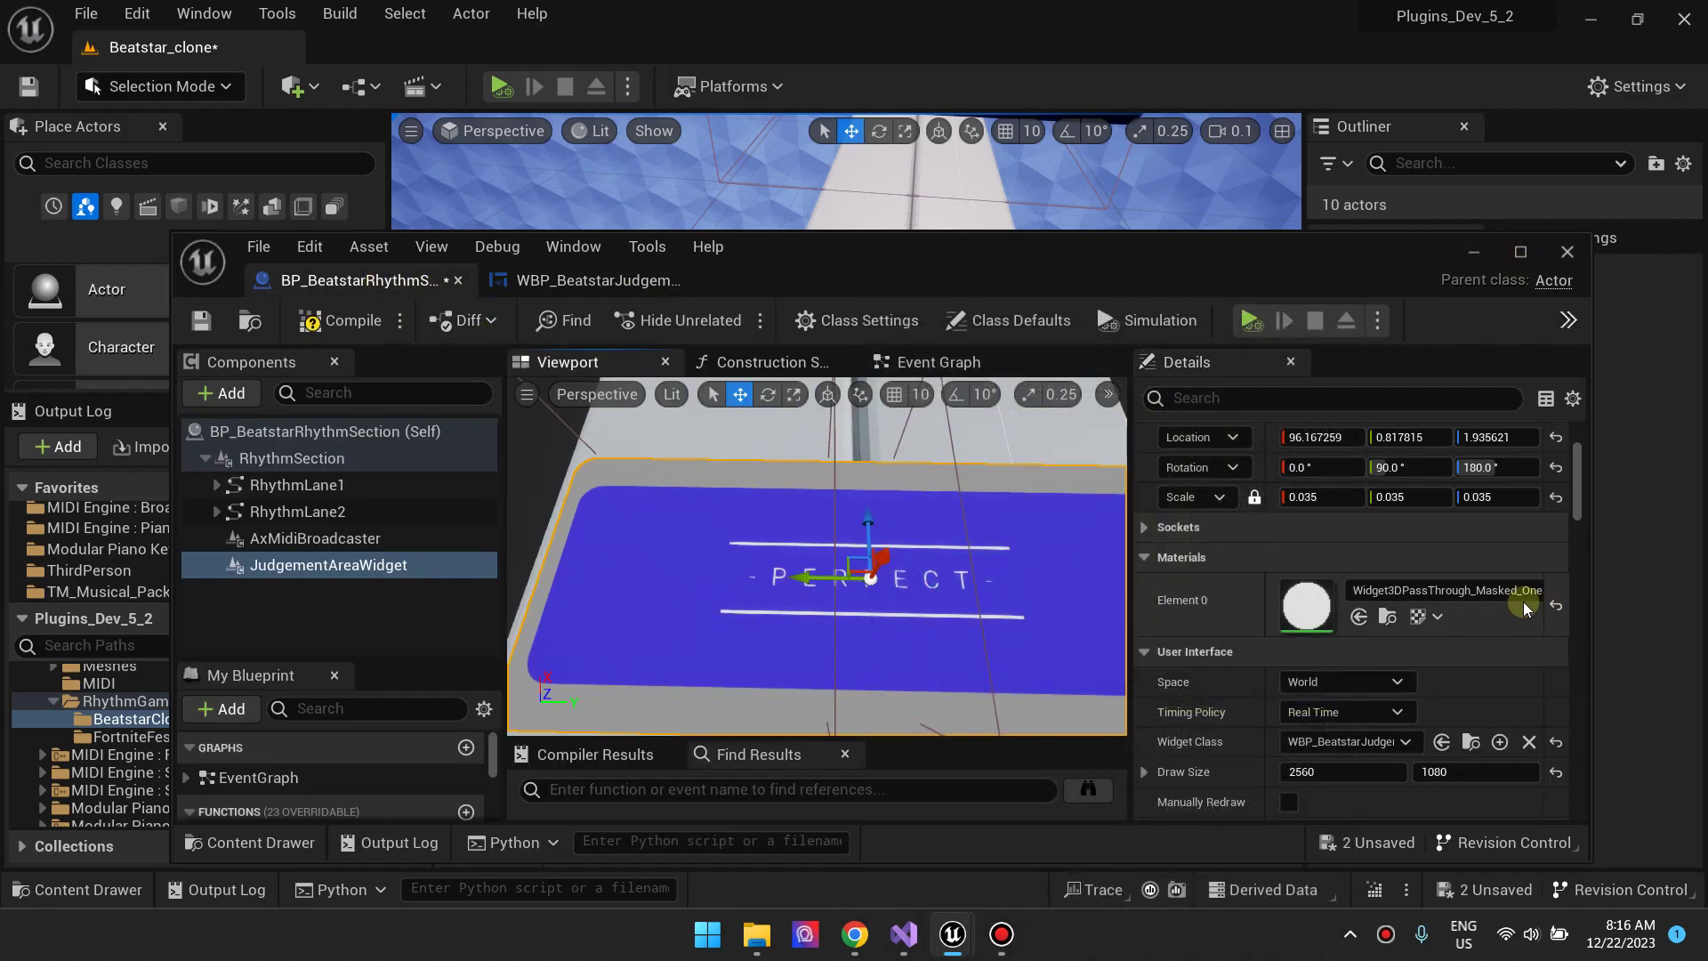
Set JudgementAreaWidget's Element 0 material to Widget3DPassThrough_Translucent, filtering the material assets by "Widget3DPass".
{"action": "left_click", "coordinate": [1424, 591]}
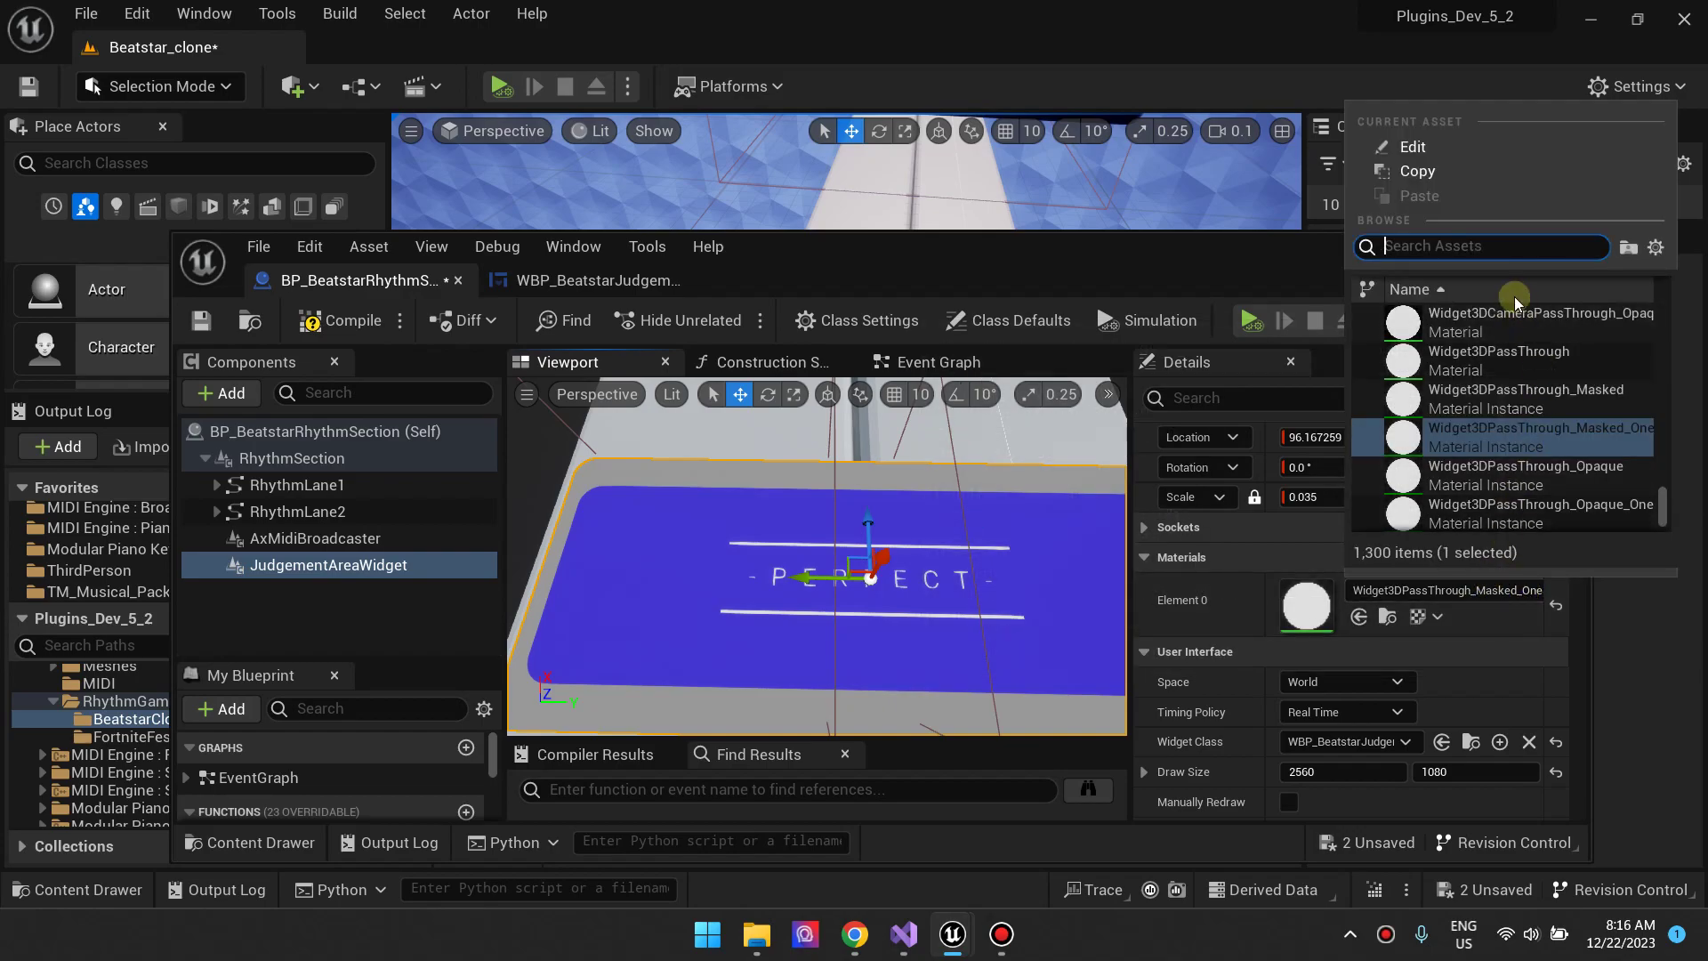
{"action": "type", "text": "Widget"}
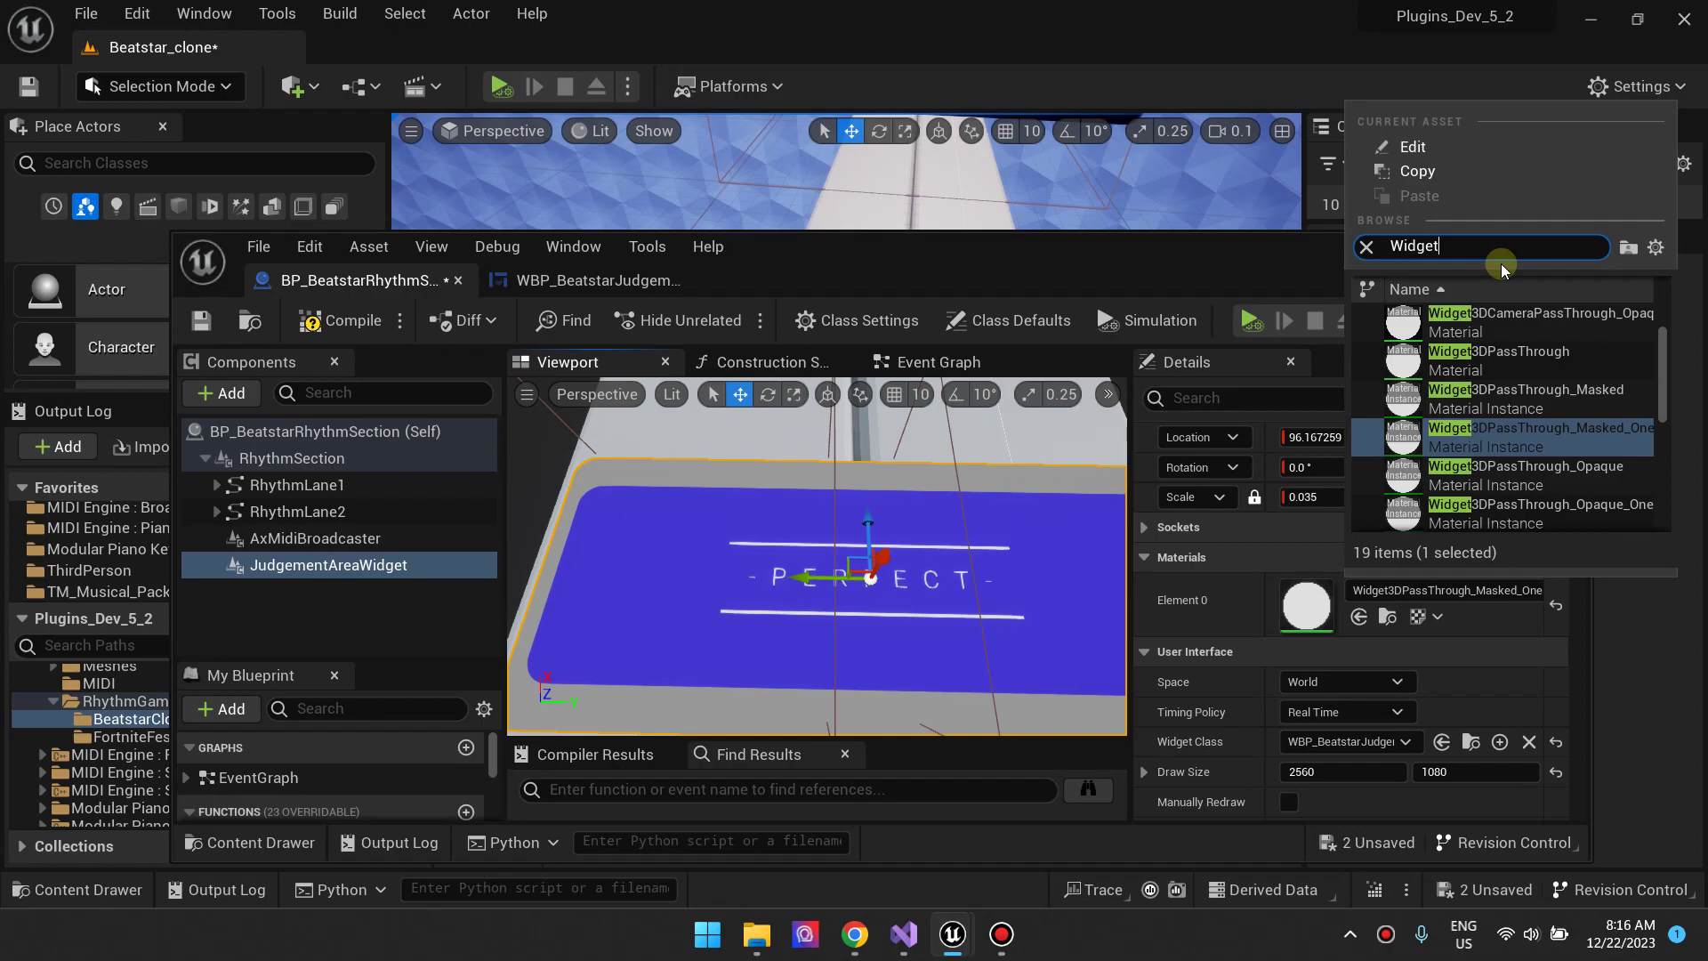
{"action": "type", "text": "3DPa"}
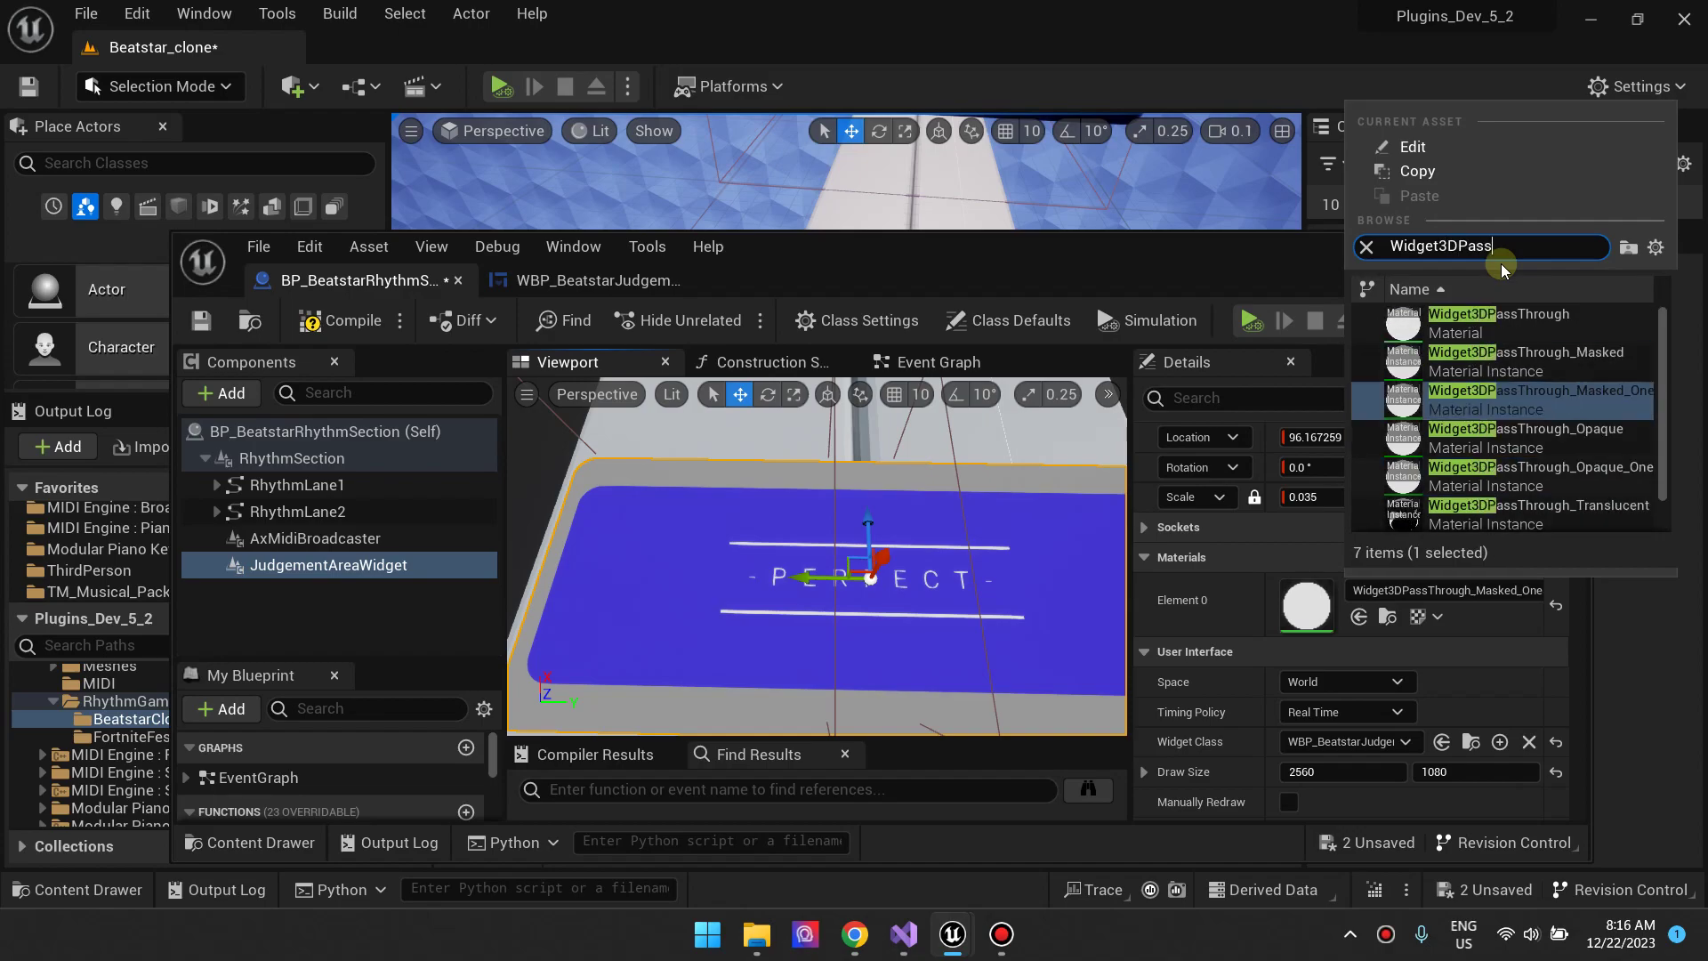
{"action": "type", "text": "ss"}
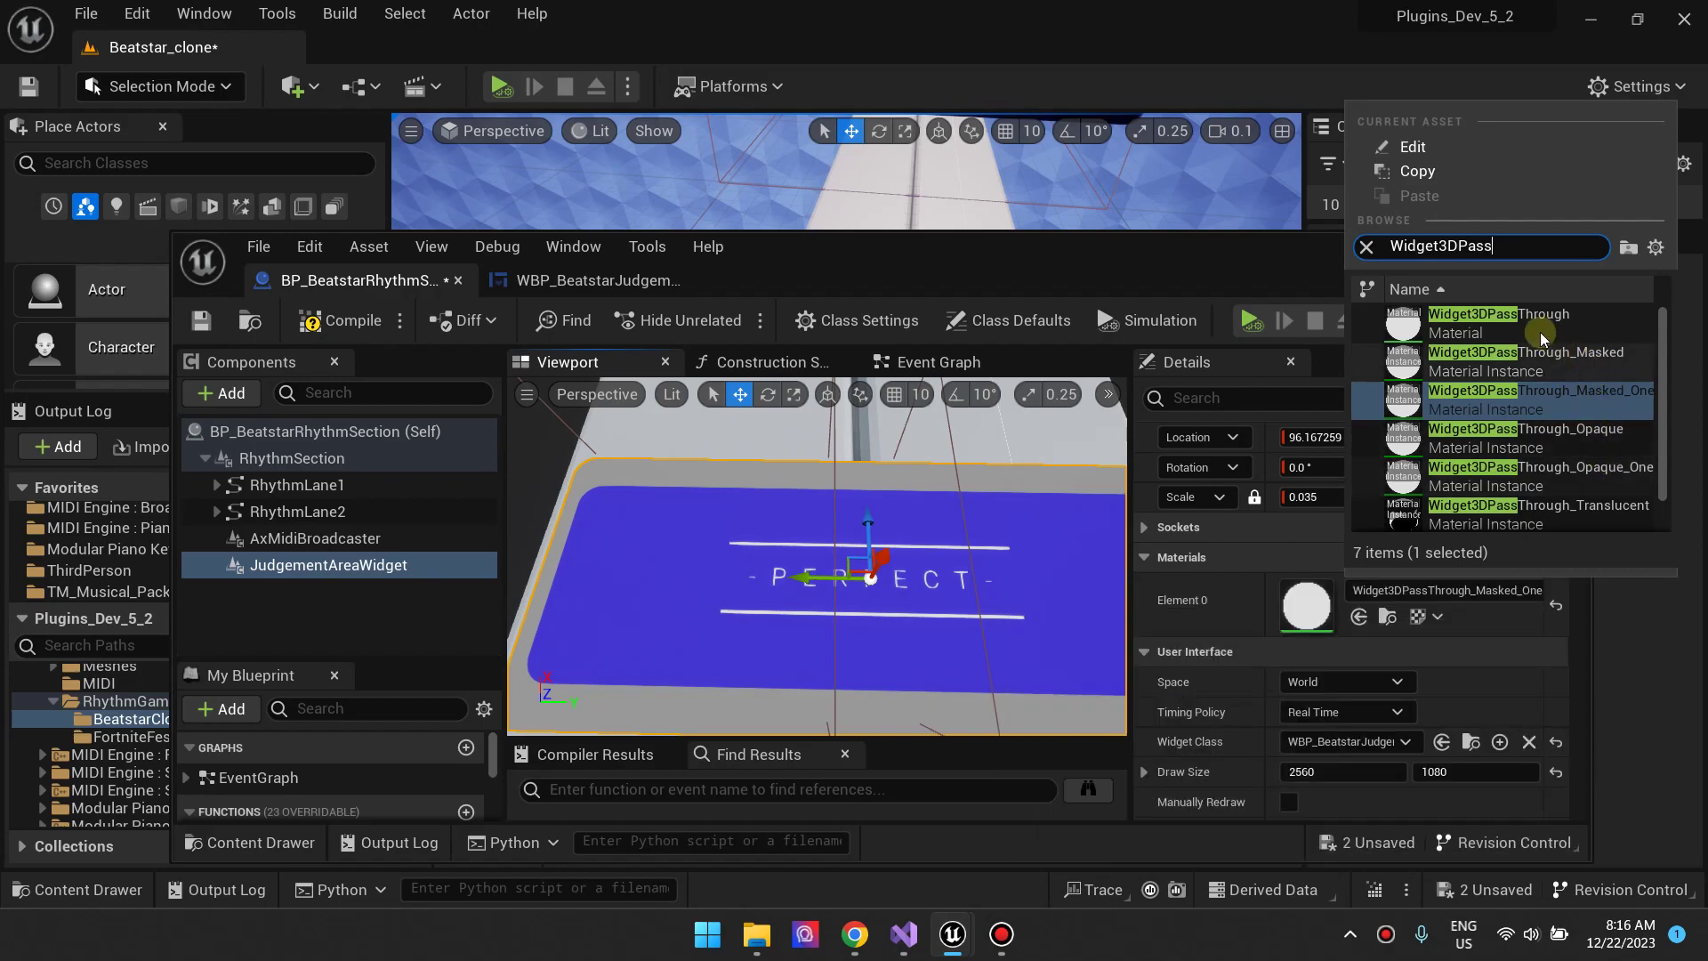
{"action": "scroll", "coordinate": [1544, 400], "scroll_direction": "down", "scroll_amount": 1}
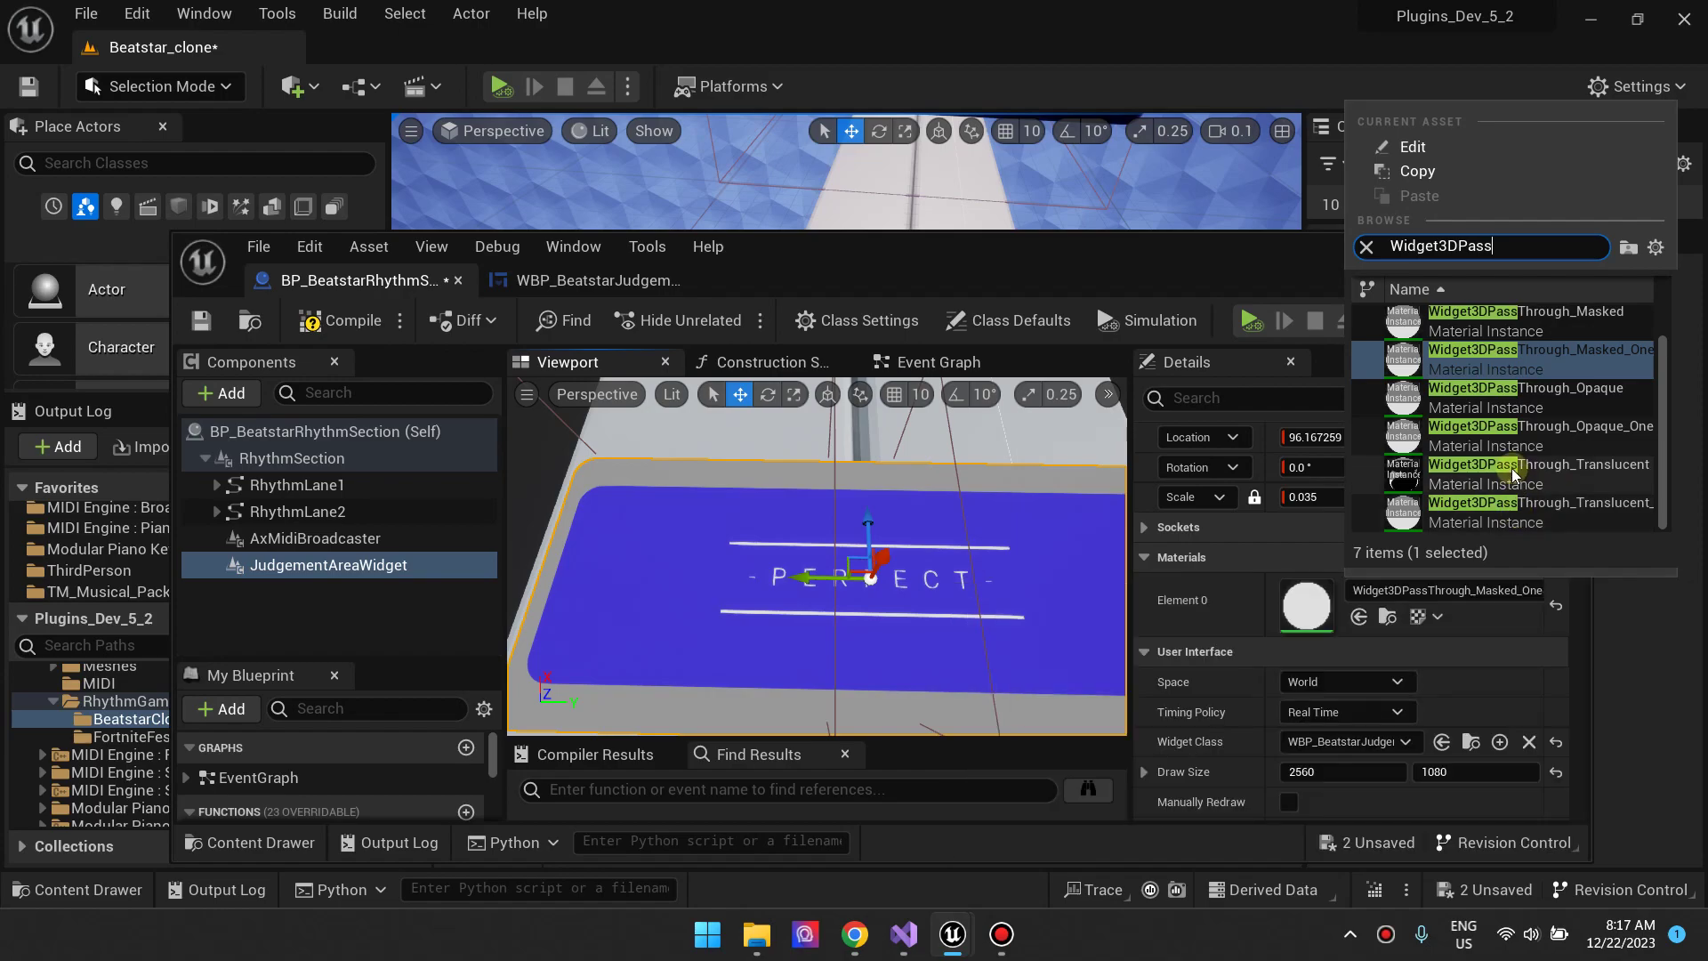
{"action": "mouse_move", "coordinate": [1524, 483]}
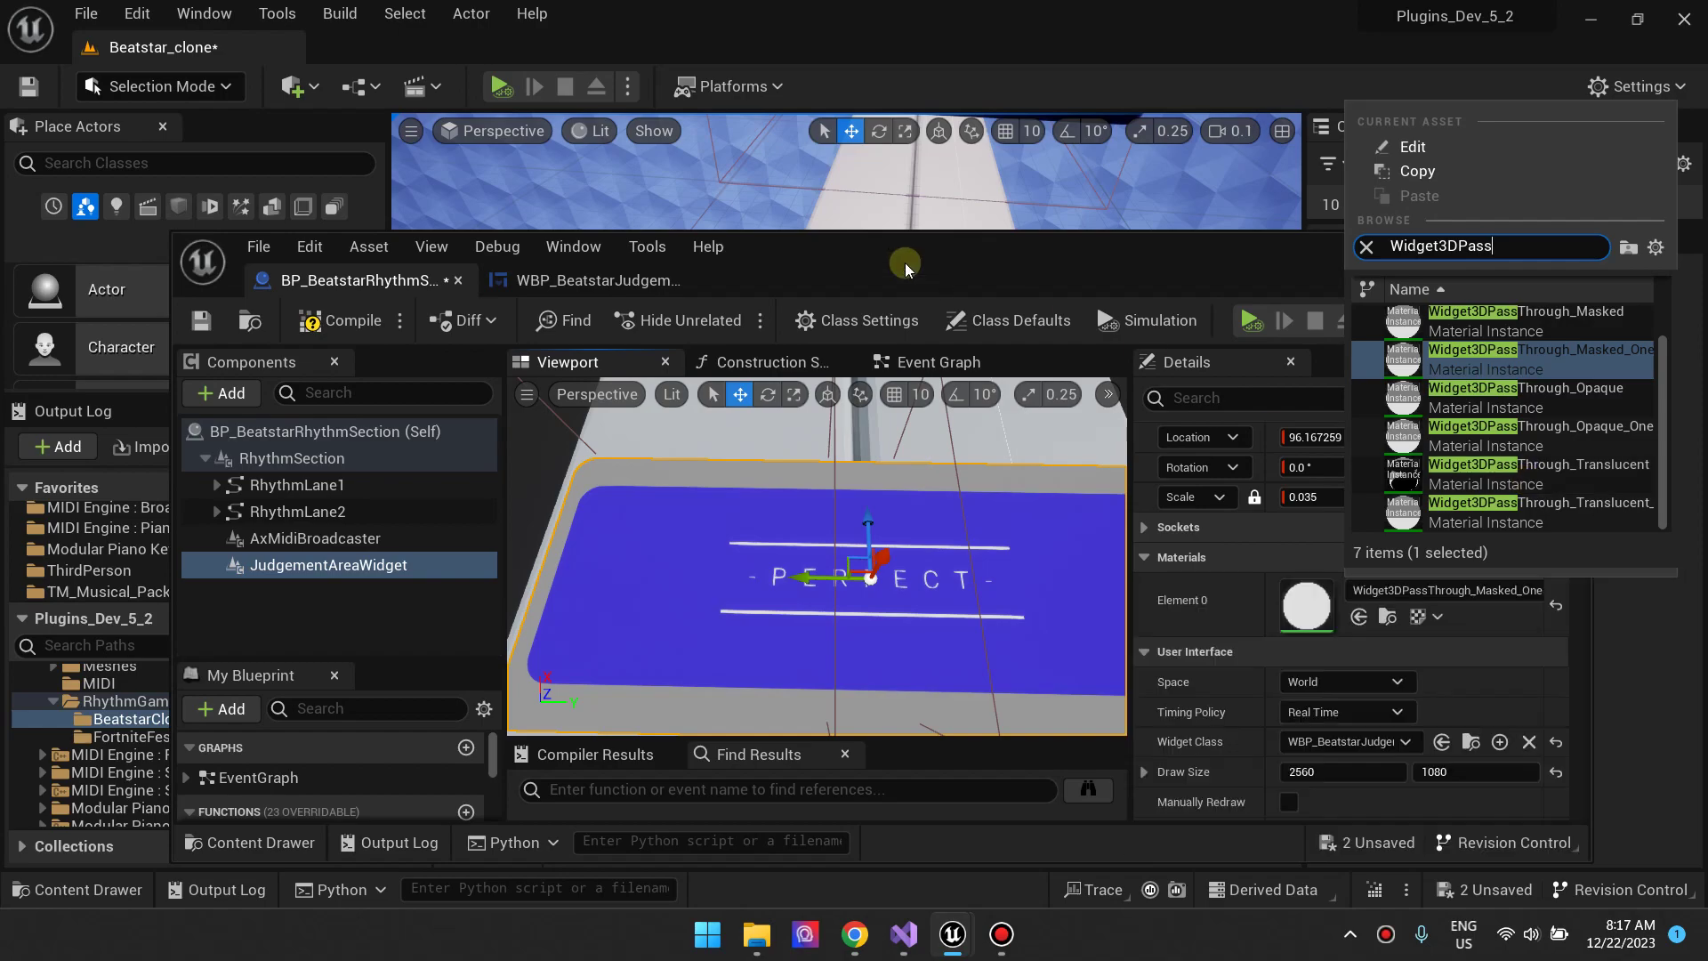
{"action": "left_click", "coordinate": [1595, 471]}
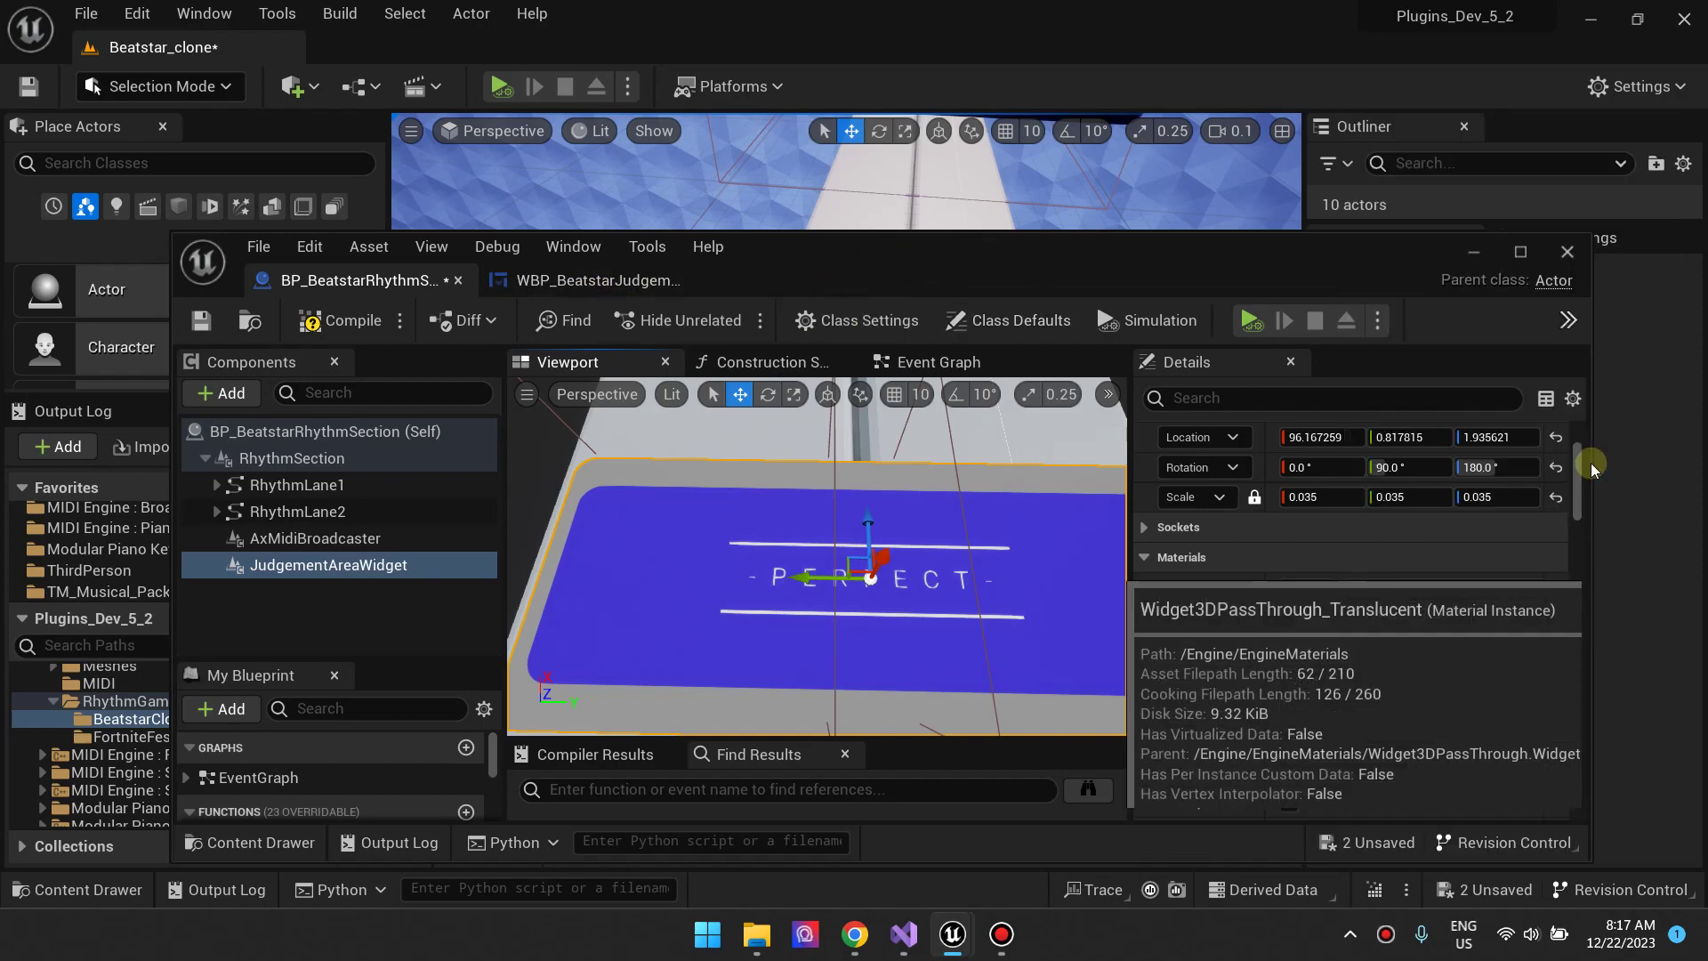
Inspect the judgement area with its translucent material on the highway and compare it with the WBP_BeatstarJudgement design.
{"action": "scroll", "coordinate": [825, 490], "scroll_direction": "down", "scroll_amount": 5}
{"action": "scroll", "coordinate": [828, 492], "scroll_direction": "up", "scroll_amount": 3}
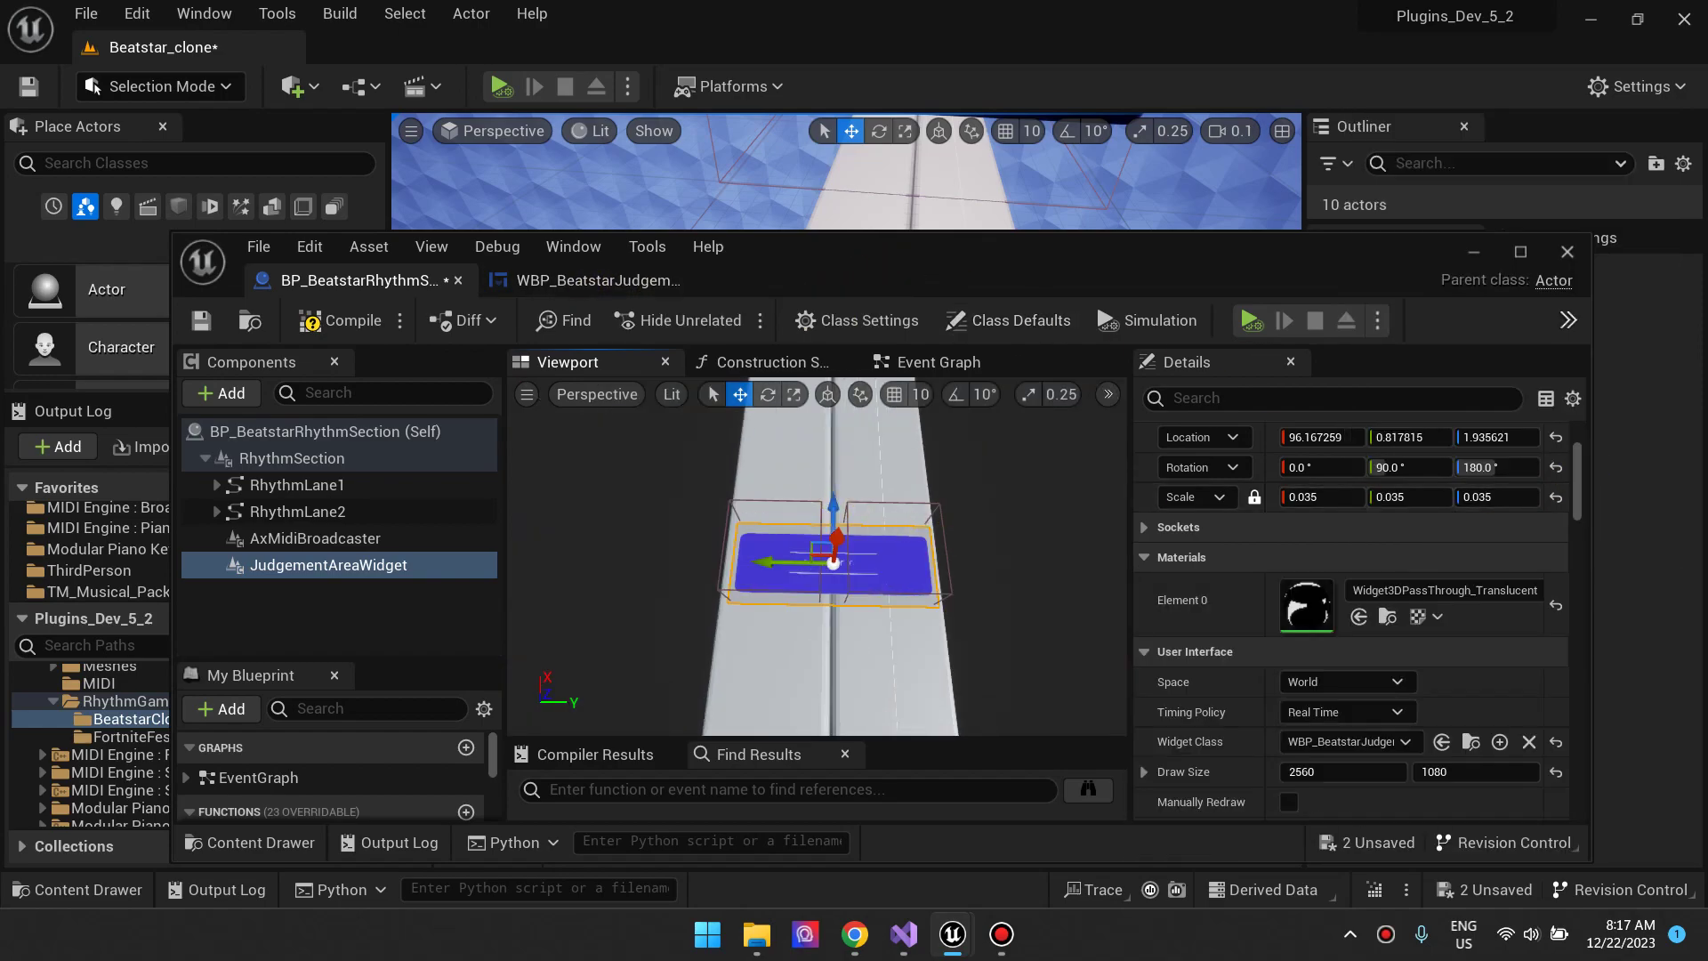
{"action": "scroll", "coordinate": [828, 492], "scroll_direction": "up", "scroll_amount": 4}
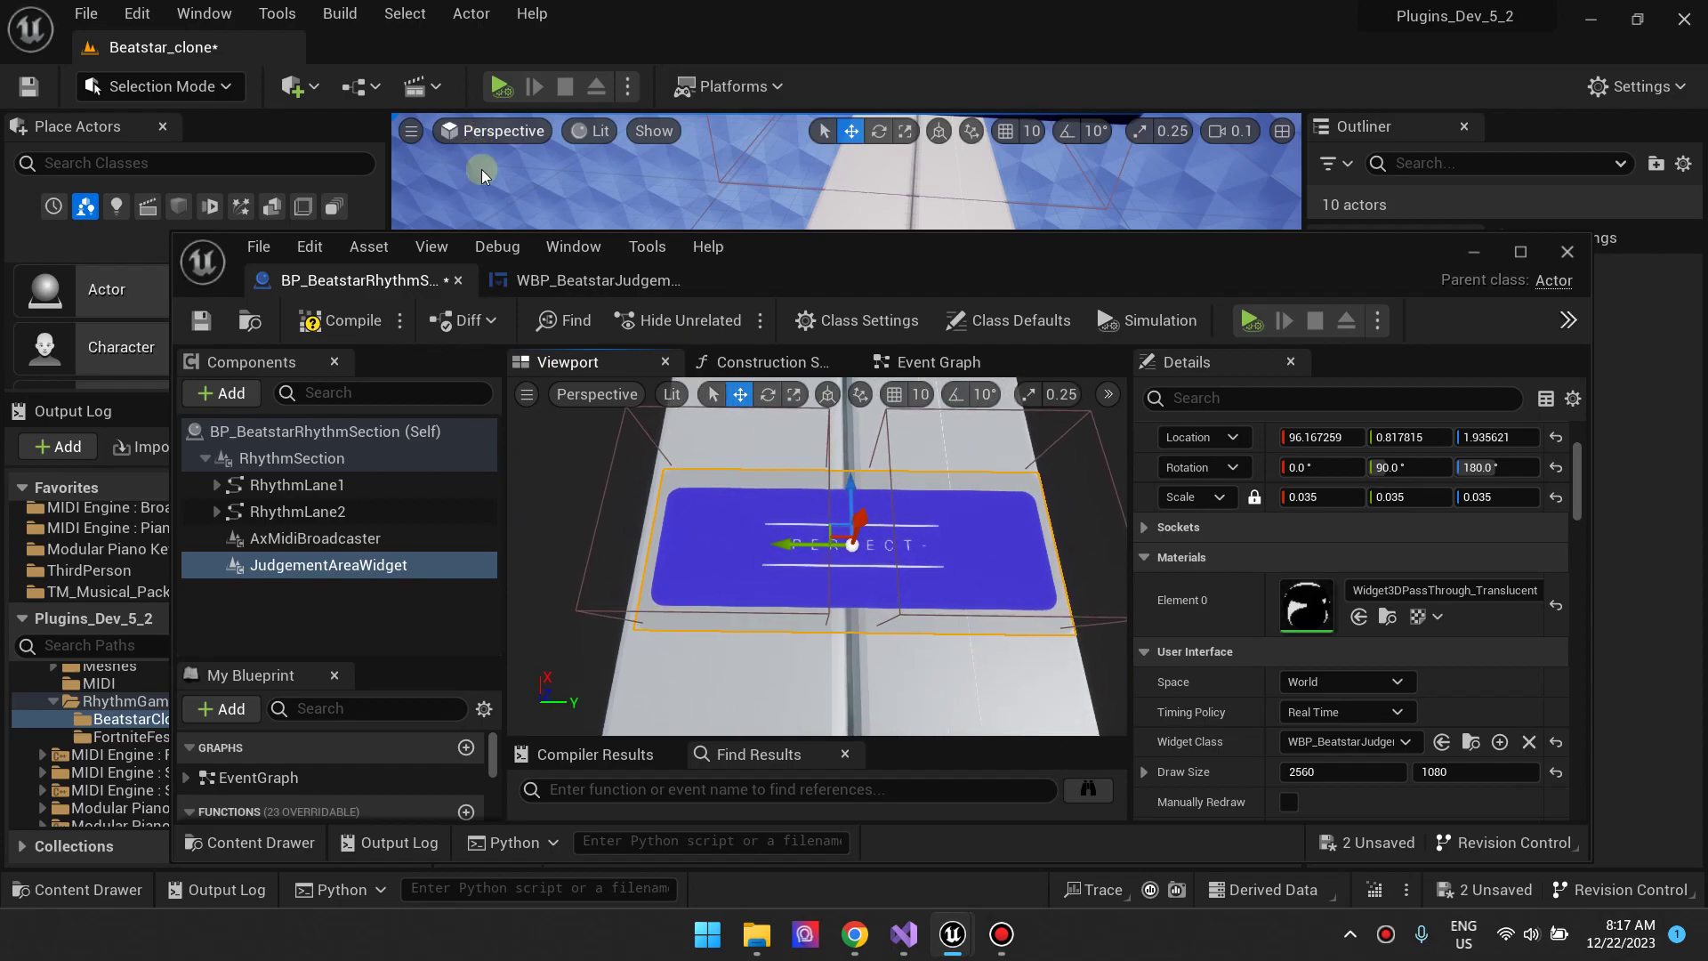
{"action": "left_click", "coordinate": [587, 281]}
{"action": "scroll", "coordinate": [893, 596], "scroll_direction": "down", "scroll_amount": 1}
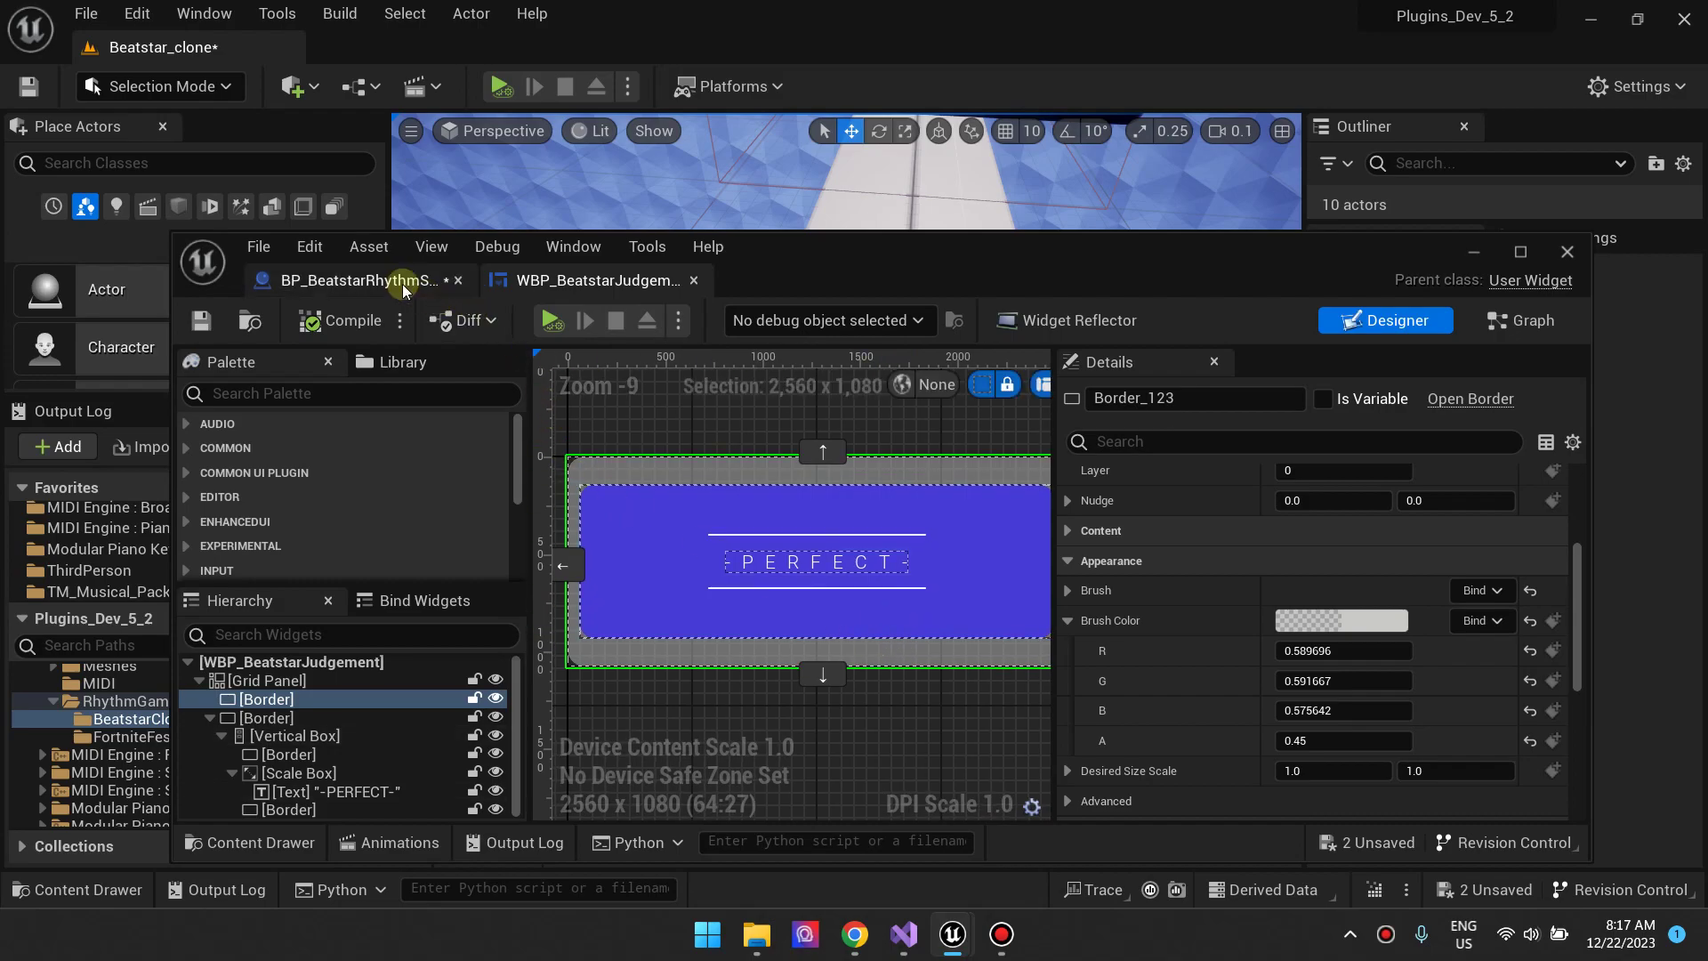
{"action": "left_click", "coordinate": [356, 280]}
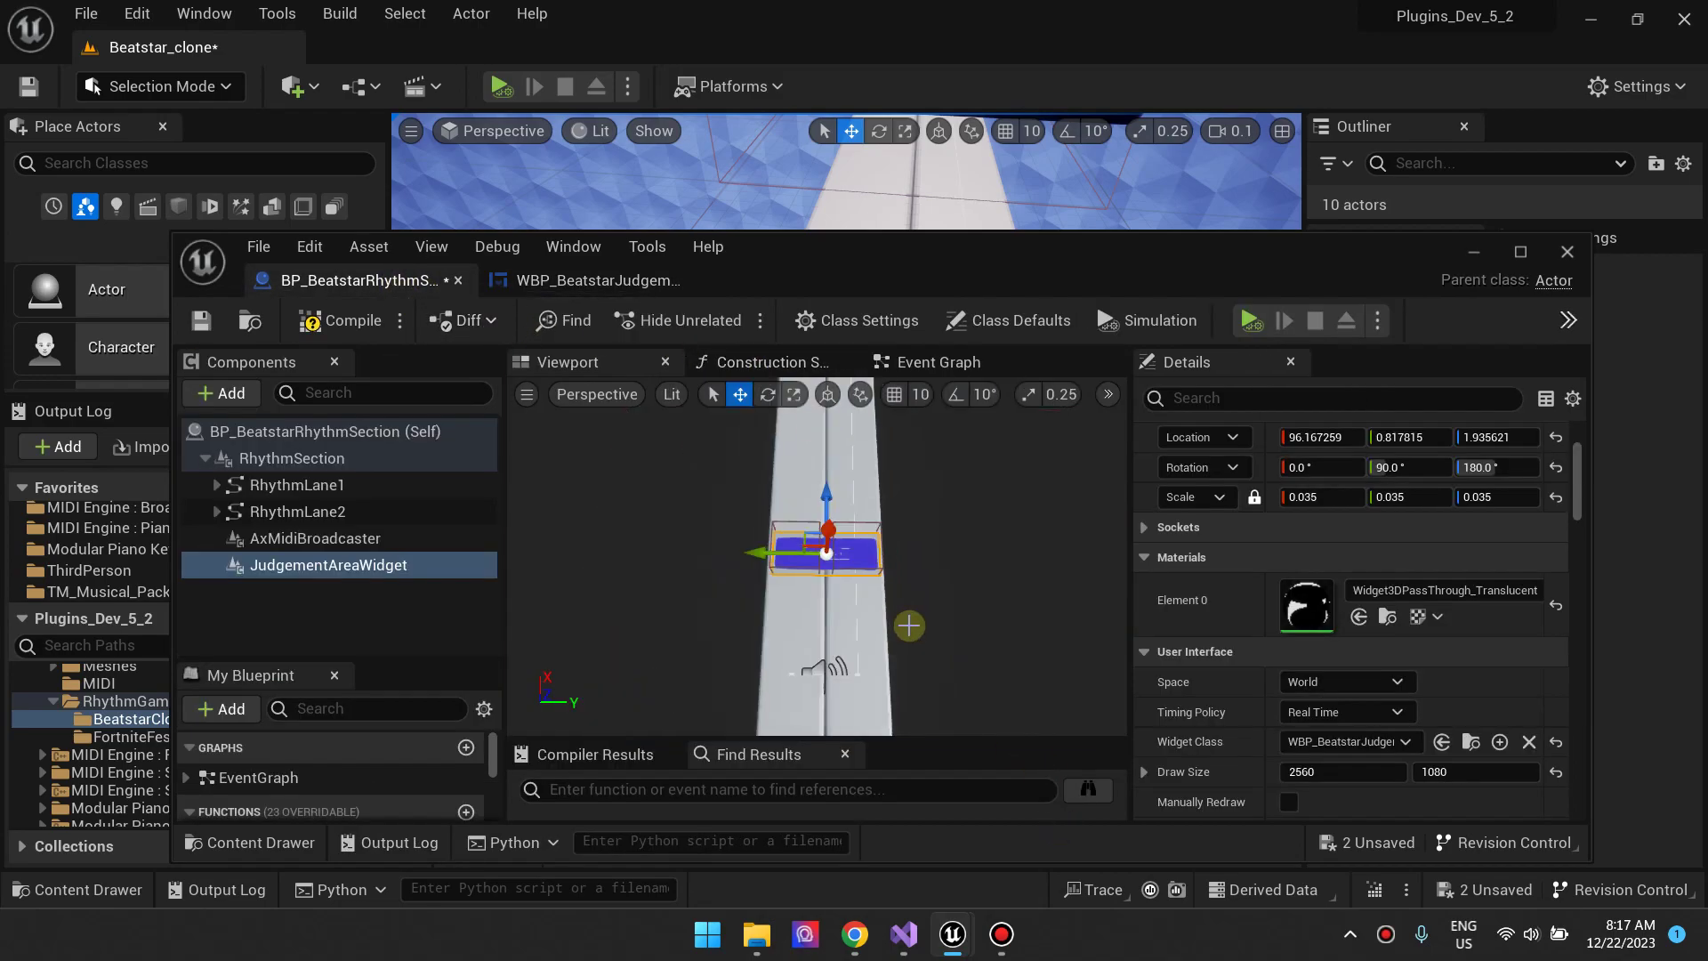
Review JudgementAreaWidget's user interface and interaction settings, including the Tick Mode description.
{"action": "scroll", "coordinate": [1342, 644], "scroll_direction": "down", "scroll_amount": 5}
{"action": "scroll", "coordinate": [1317, 658], "scroll_direction": "down", "scroll_amount": 2}
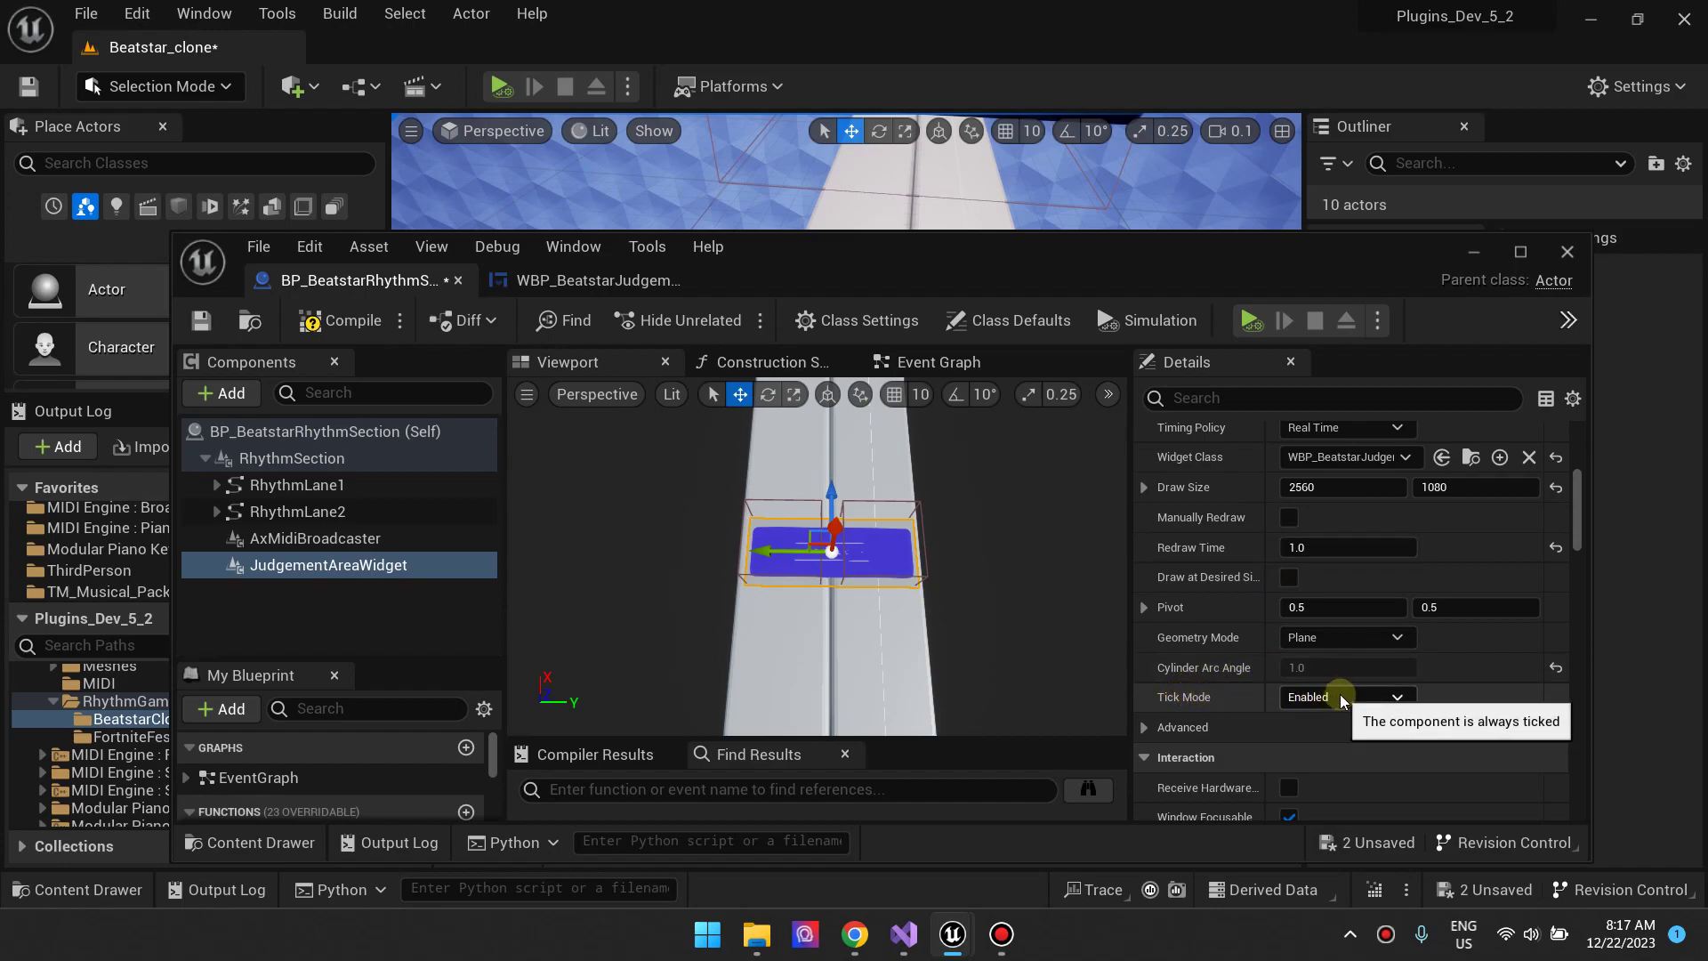
{"action": "scroll", "coordinate": [1338, 692], "scroll_direction": "down", "scroll_amount": 4}
{"action": "scroll", "coordinate": [1279, 632], "scroll_direction": "up", "scroll_amount": 8}
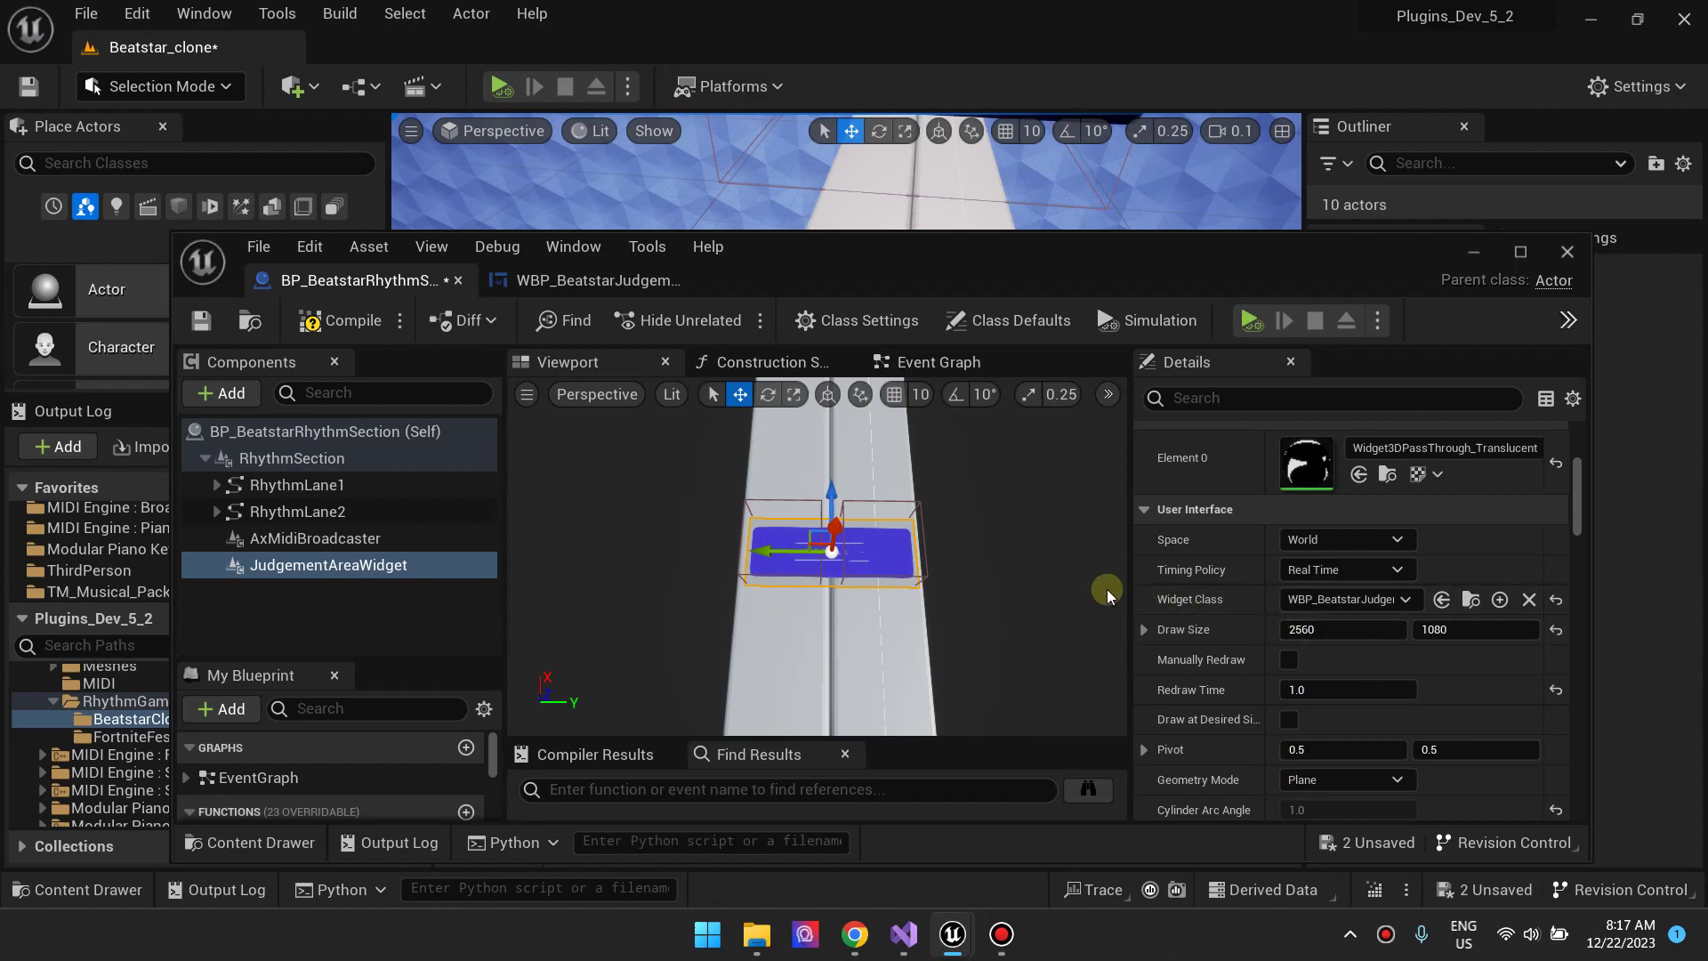